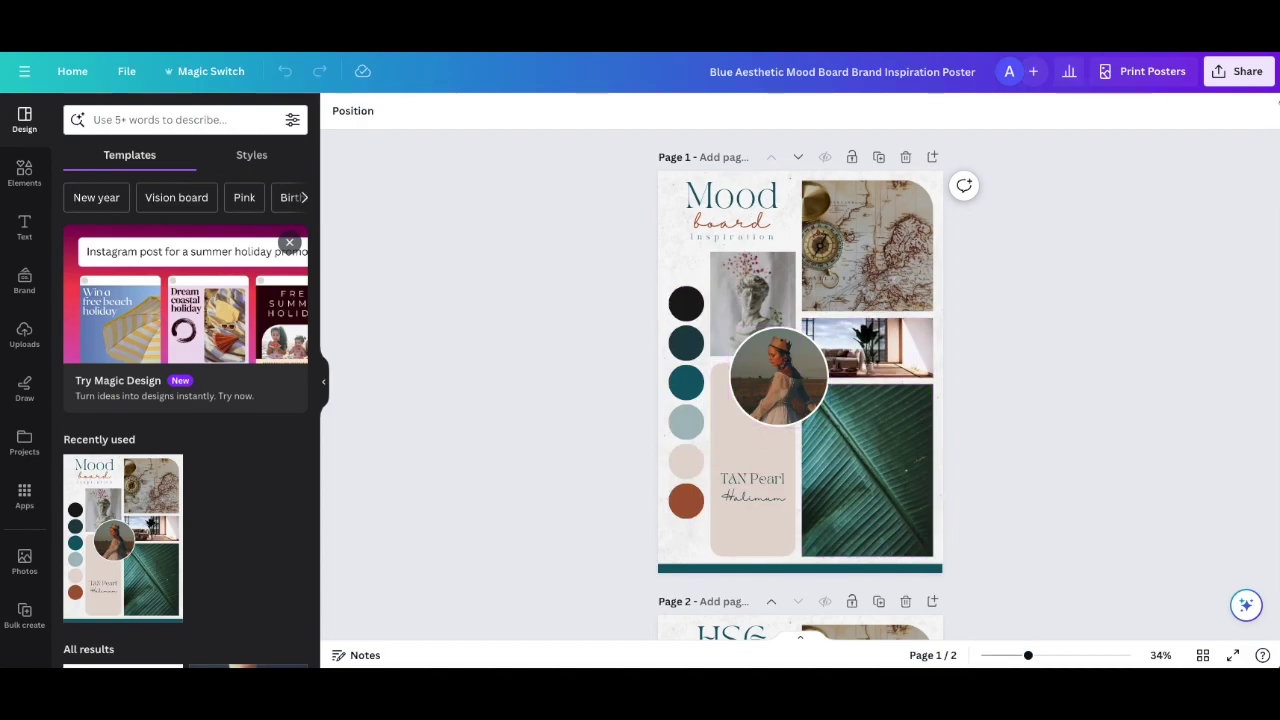
# Limit the mood board's PNG download to Page 1 instead of Page 2
pyautogui.click(1238, 74)
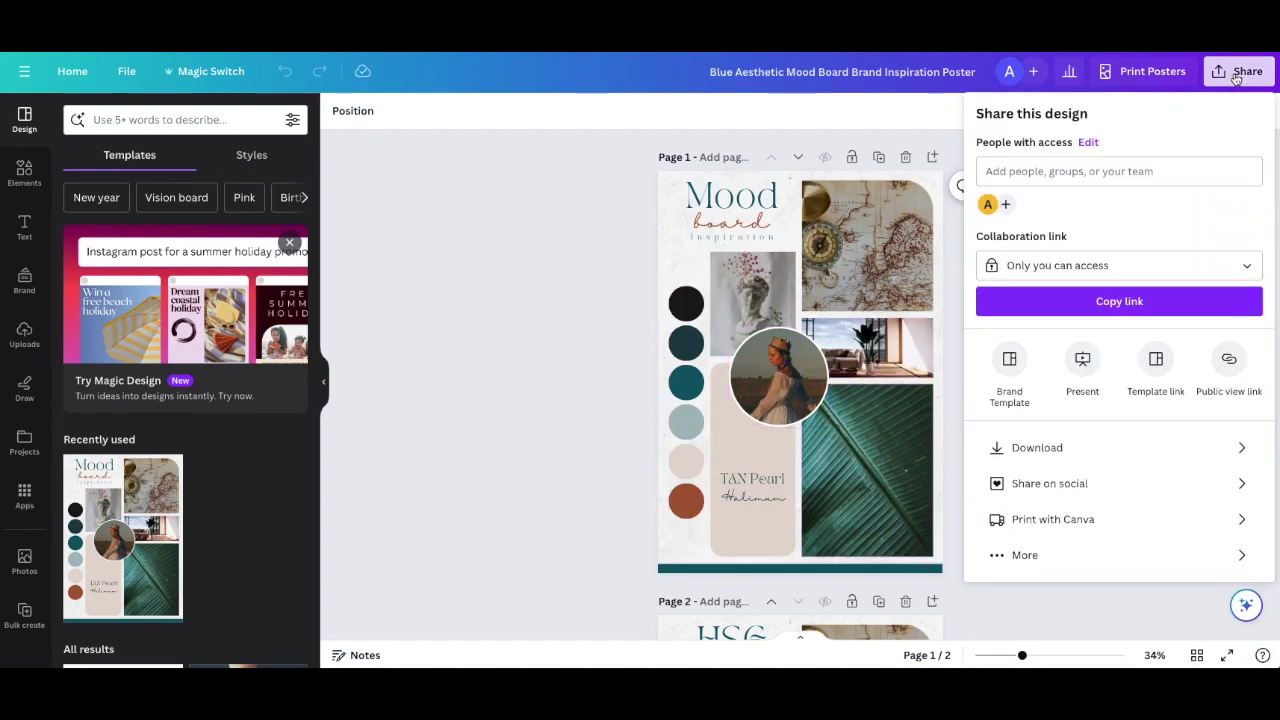
pyautogui.click(1066, 456)
pyautogui.click(1055, 343)
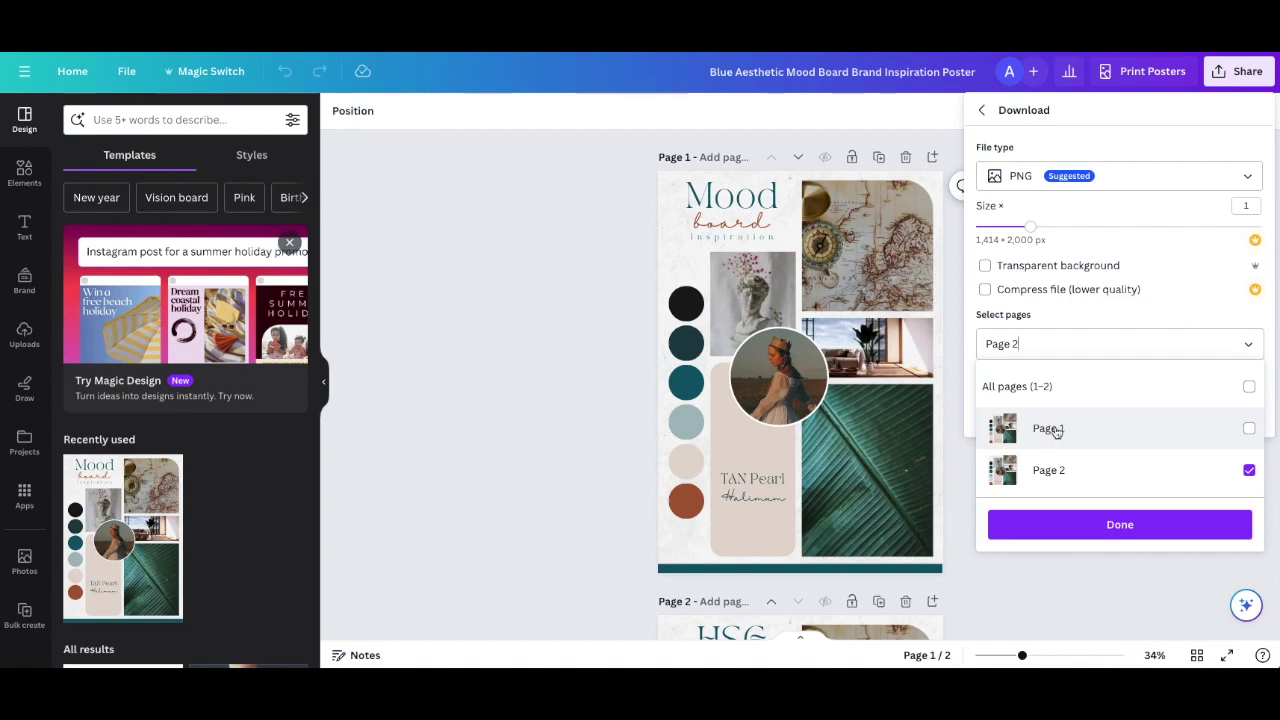
pyautogui.click(1049, 468)
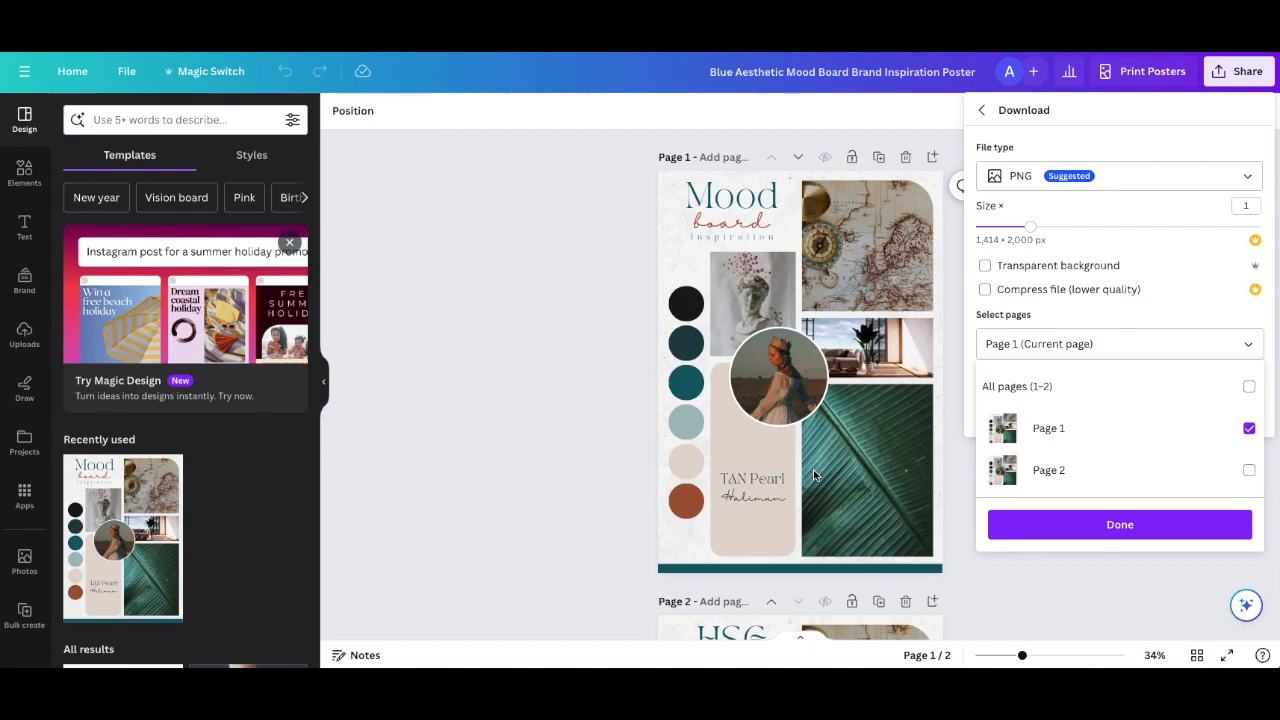
pyautogui.click(1122, 525)
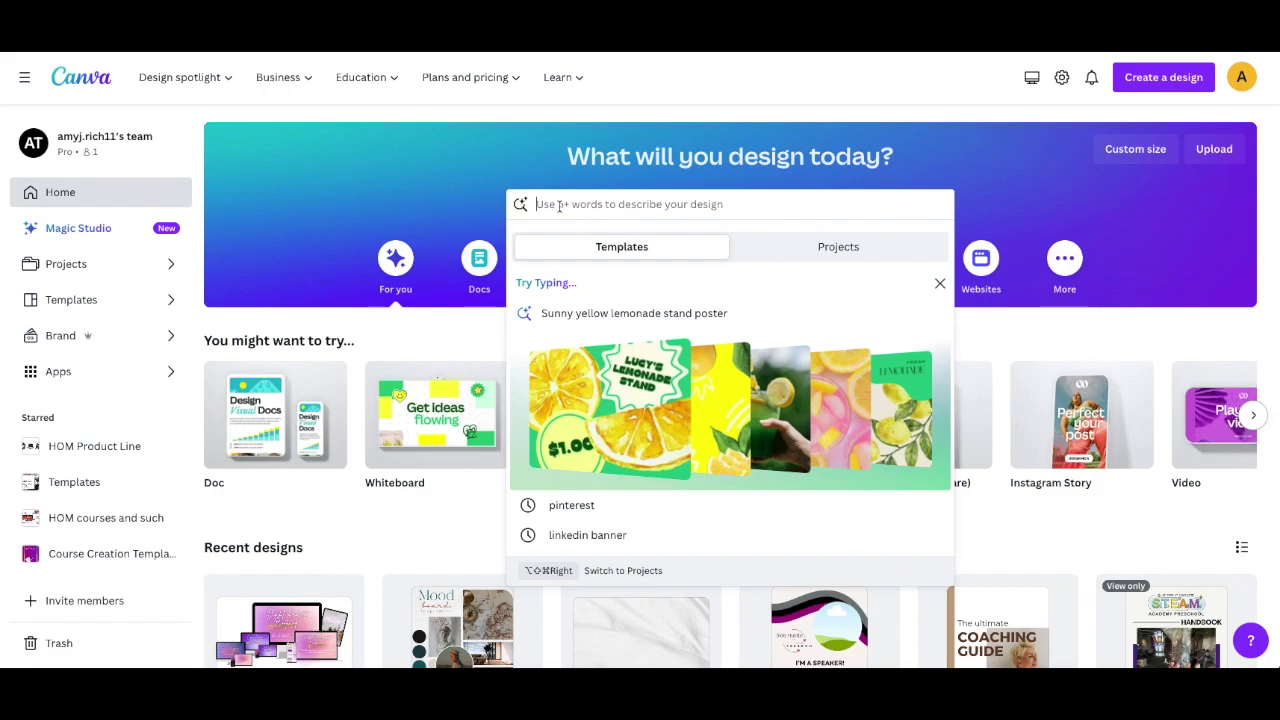
# Search Canva templates for 'mockup', browse the results, then bring up Create a design
pyautogui.write('mockup')
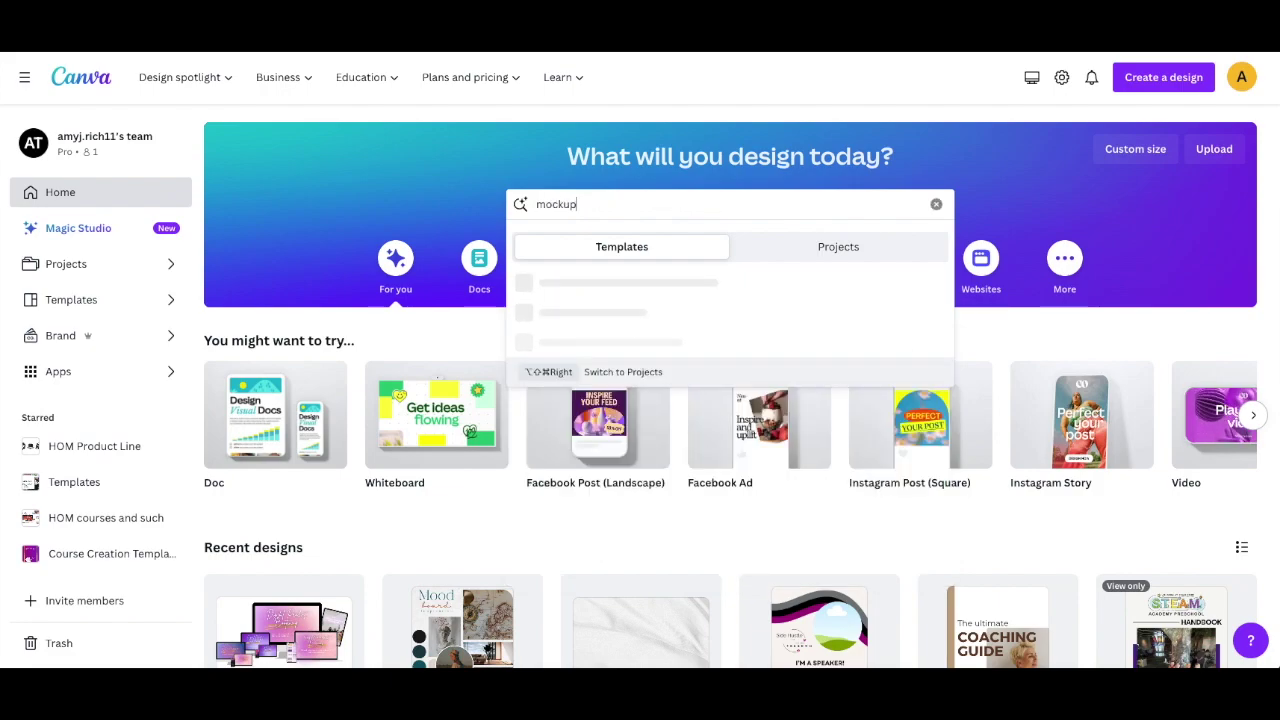
pyautogui.press('Return')
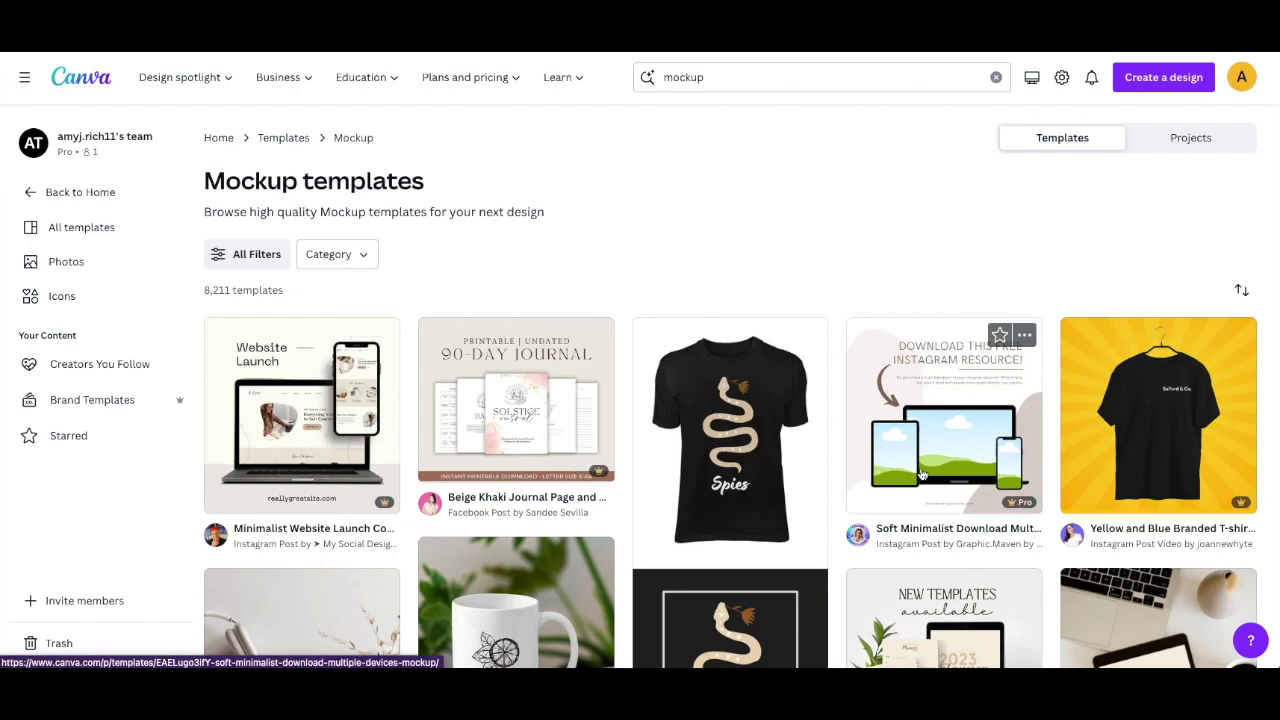
pyautogui.scroll(-1, 837, 290)
pyautogui.scroll(-1, 837, 286)
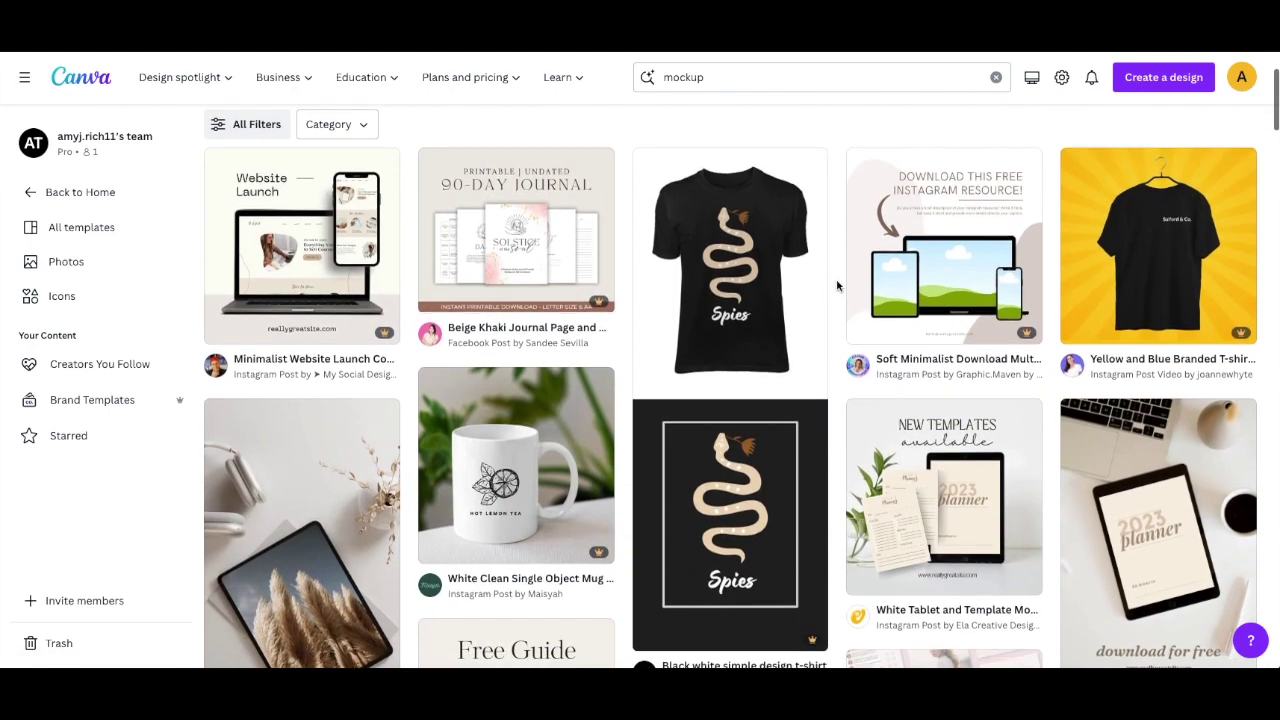
pyautogui.scroll(-1, 837, 286)
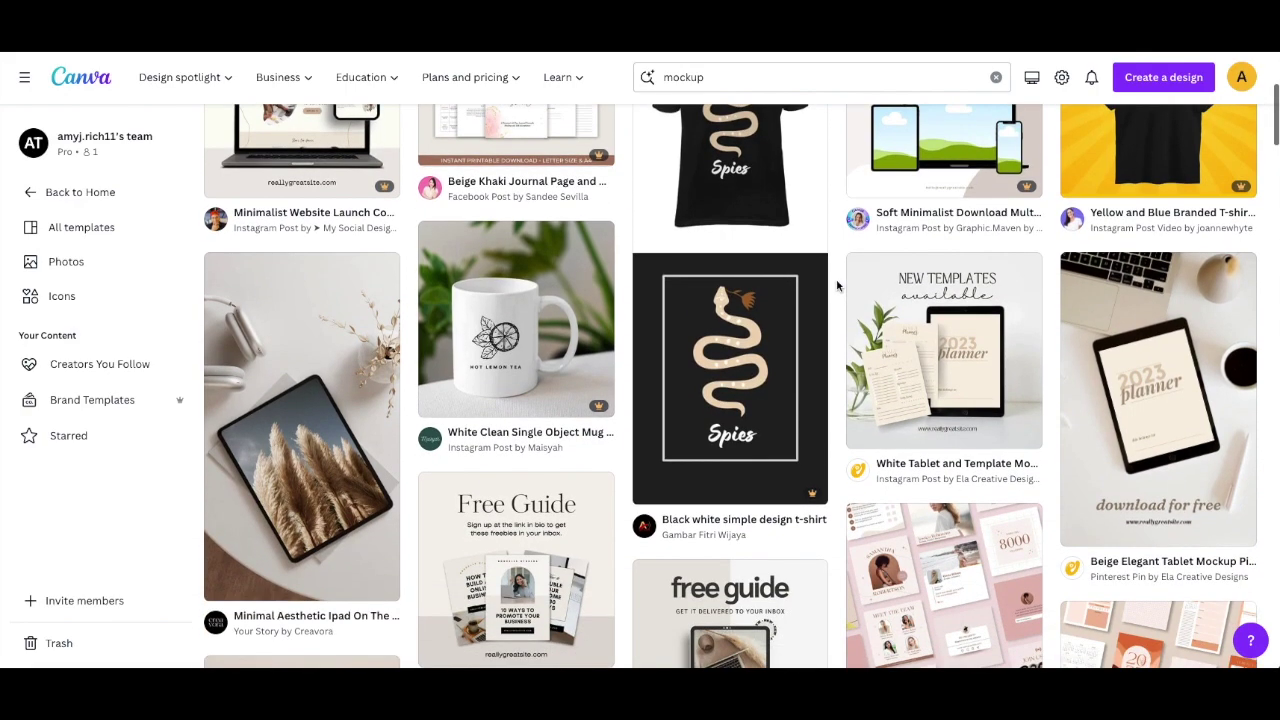
pyautogui.scroll(-2, 837, 286)
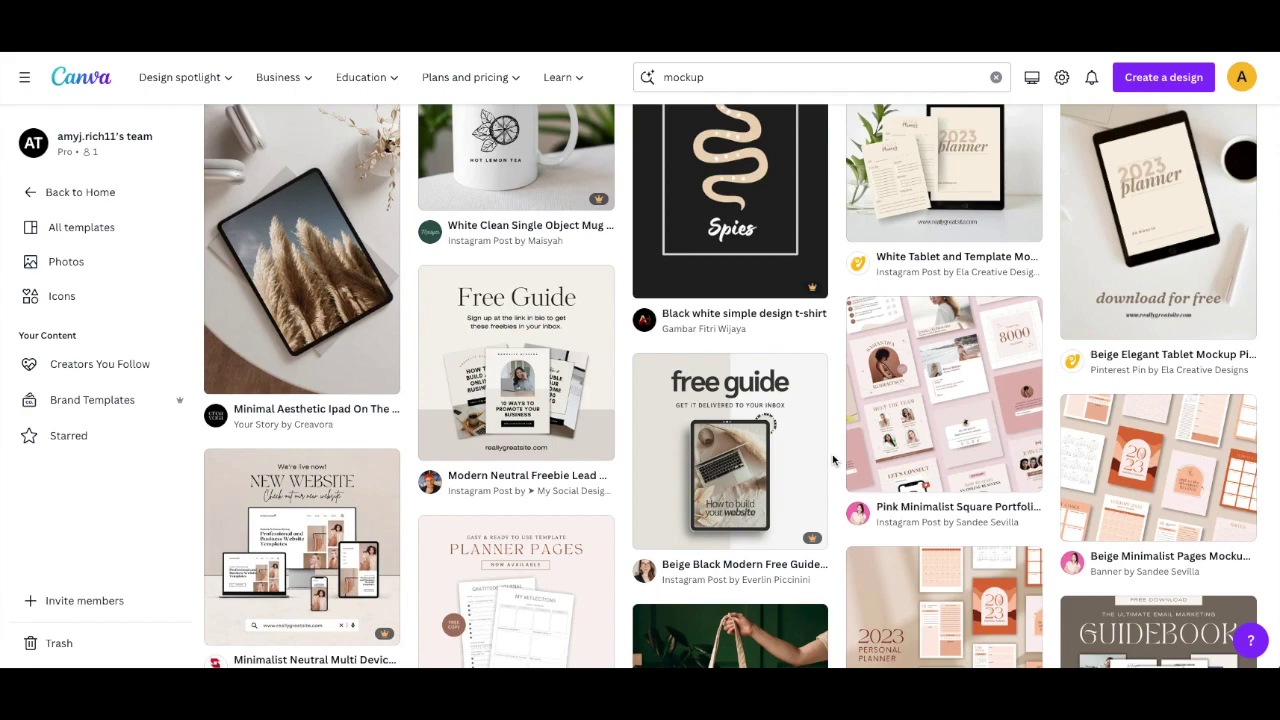
pyautogui.scroll(-1, 560, 455)
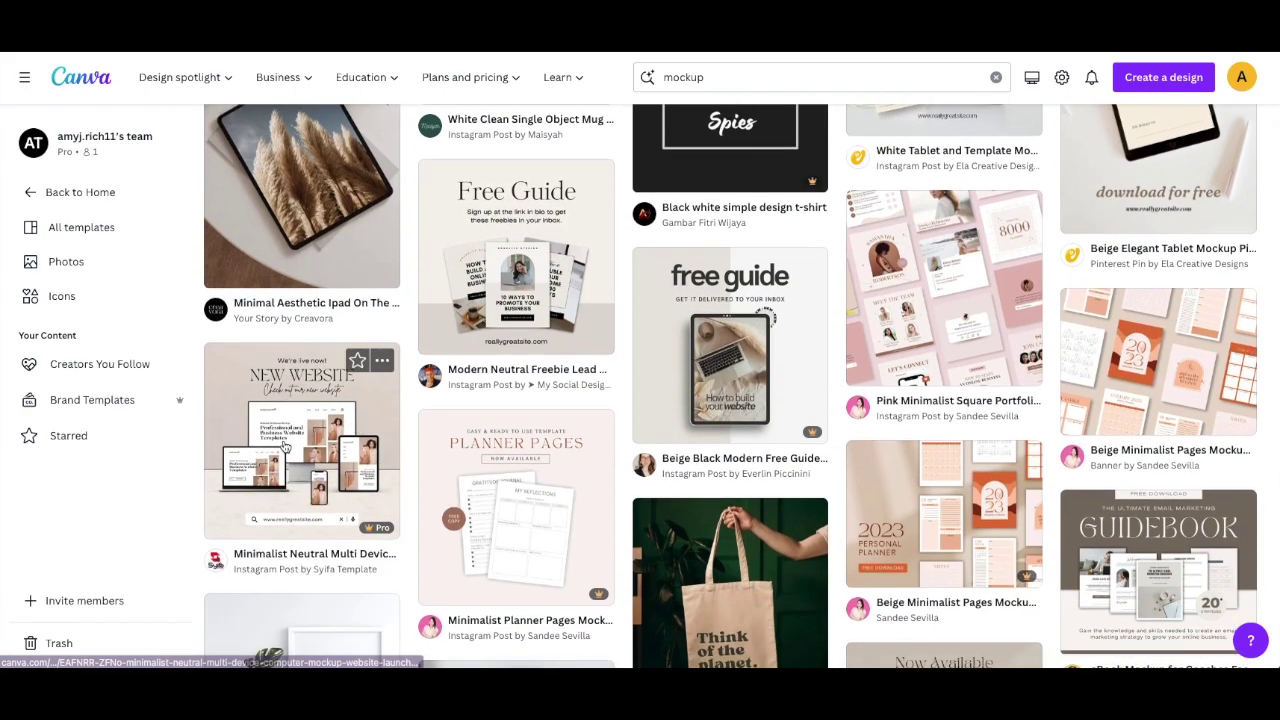
pyautogui.click(1163, 77)
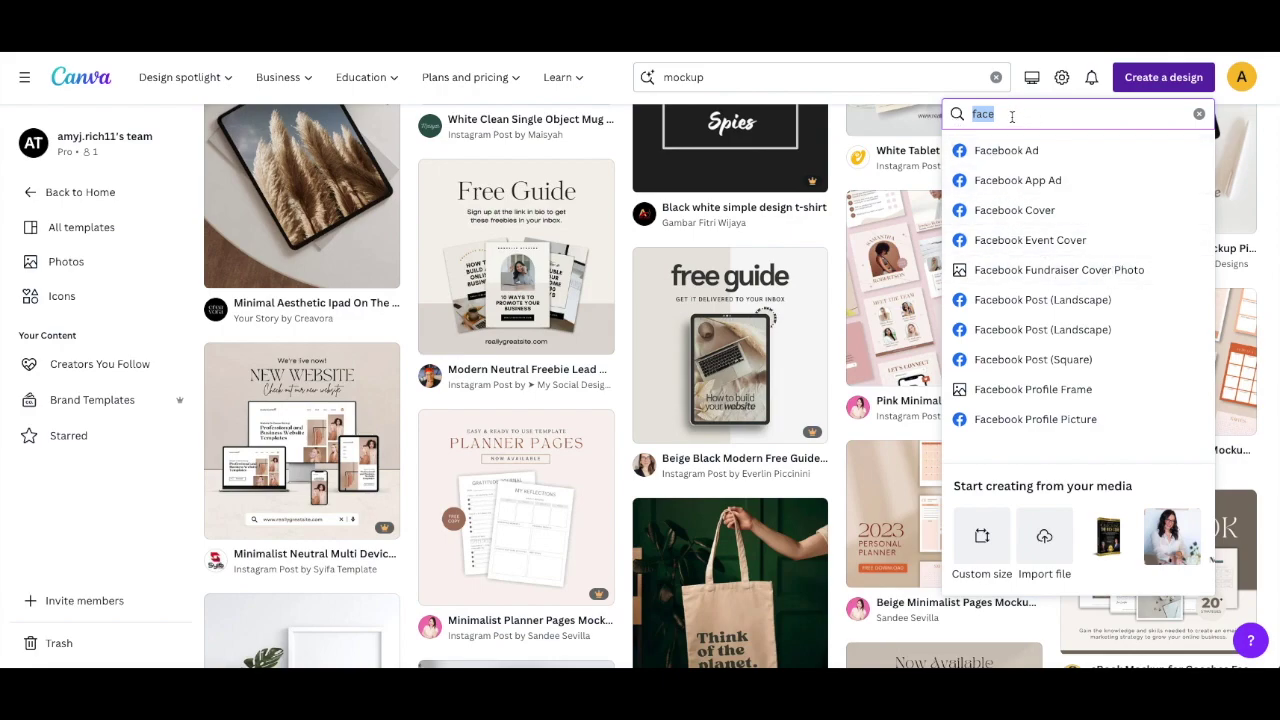
# Start a blank Instagram Post and search the Elements library for 'computer'
pyautogui.write('ins')
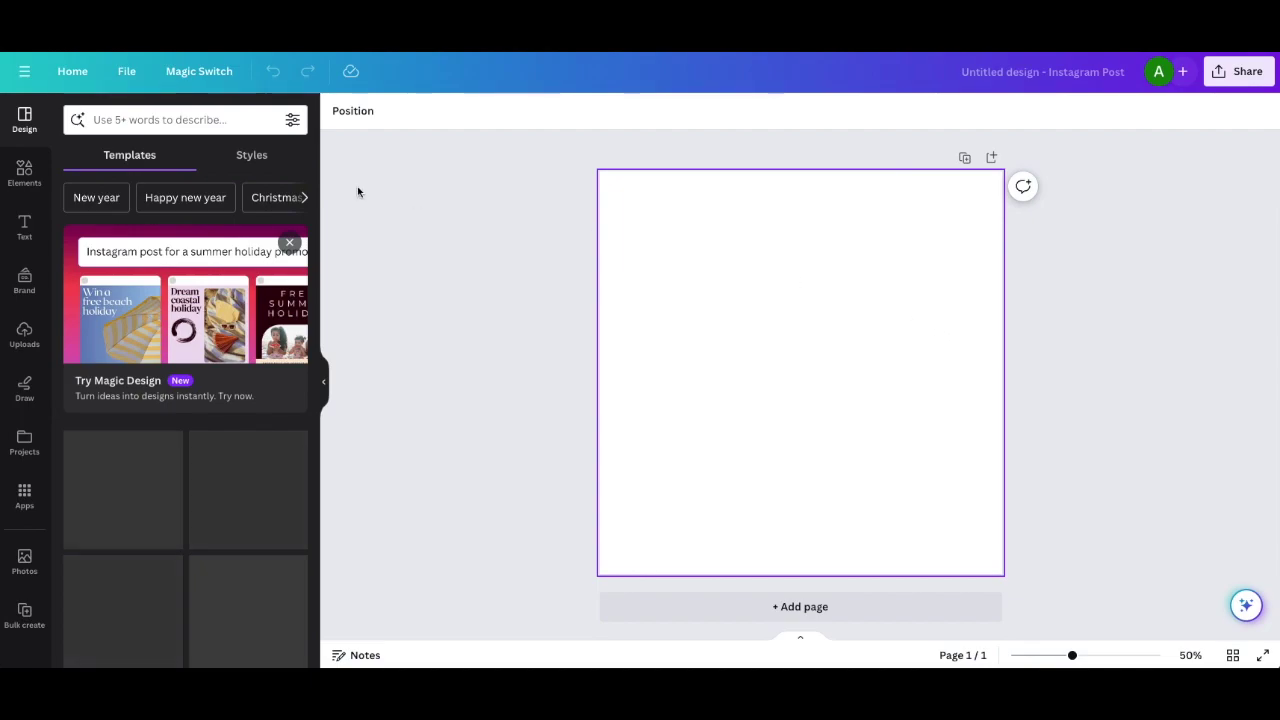
pyautogui.click(22, 176)
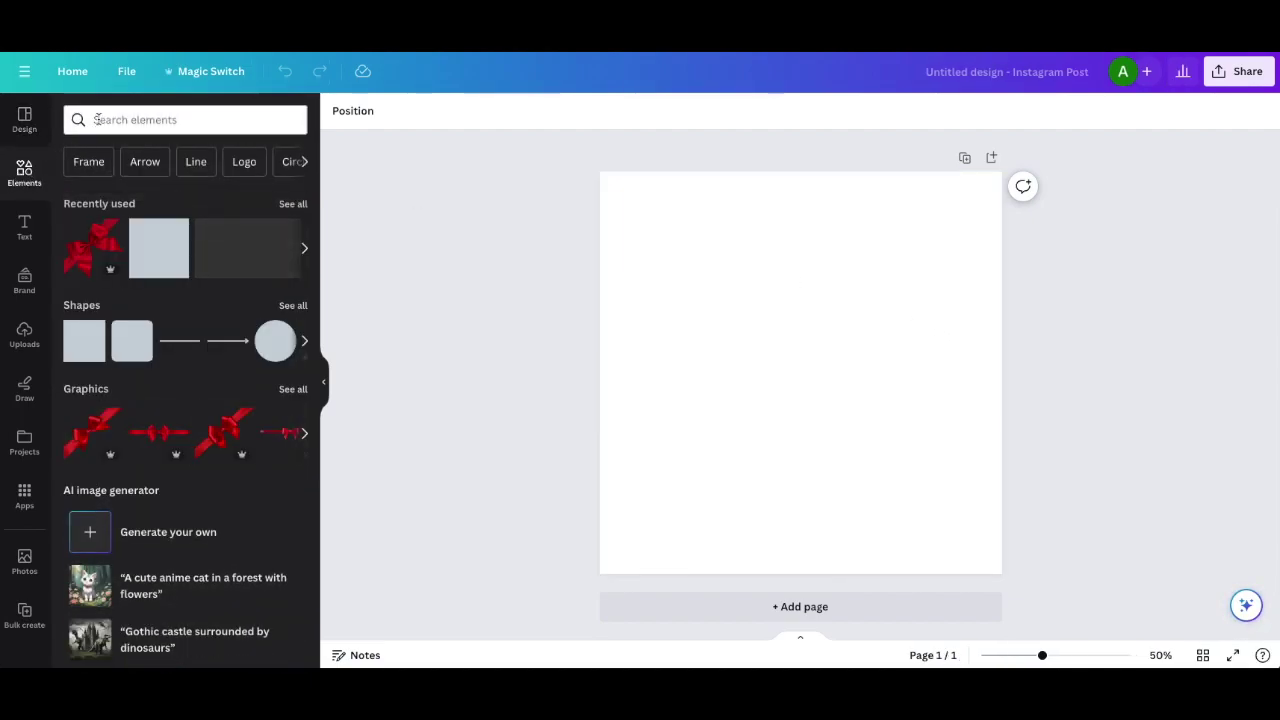
pyautogui.click(97, 119)
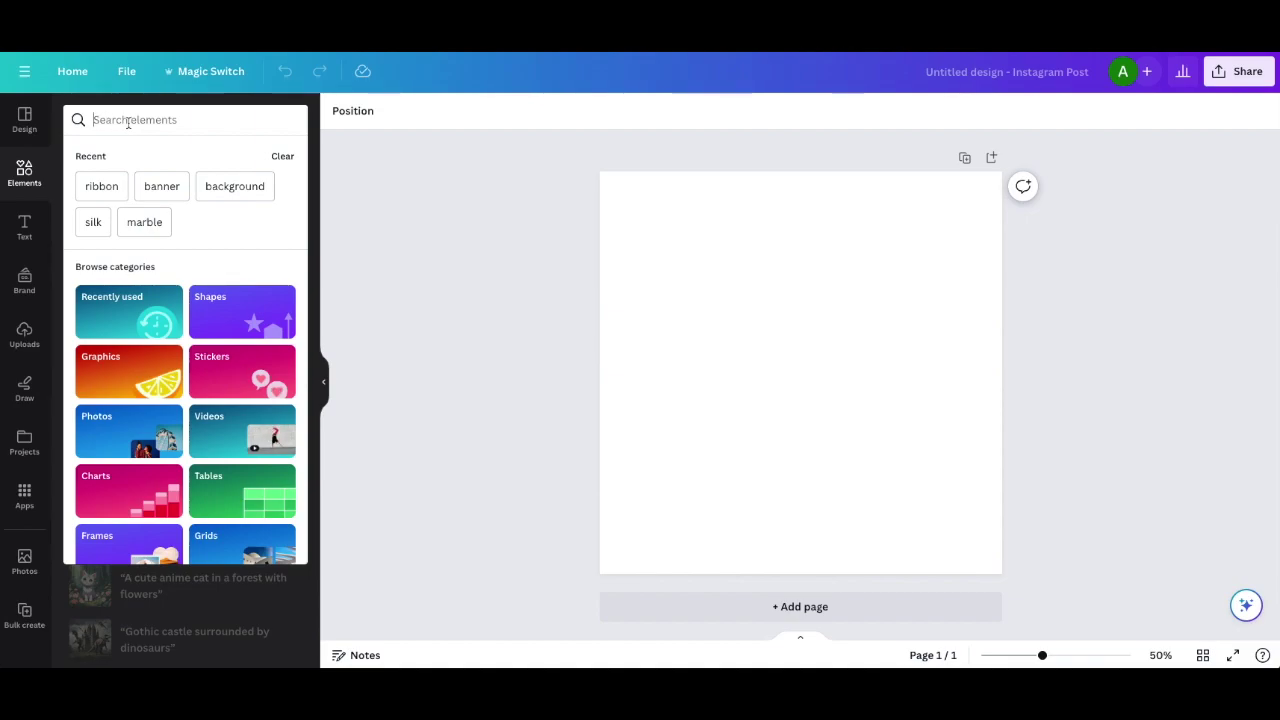
pyautogui.write('computer')
pyautogui.press('Return')
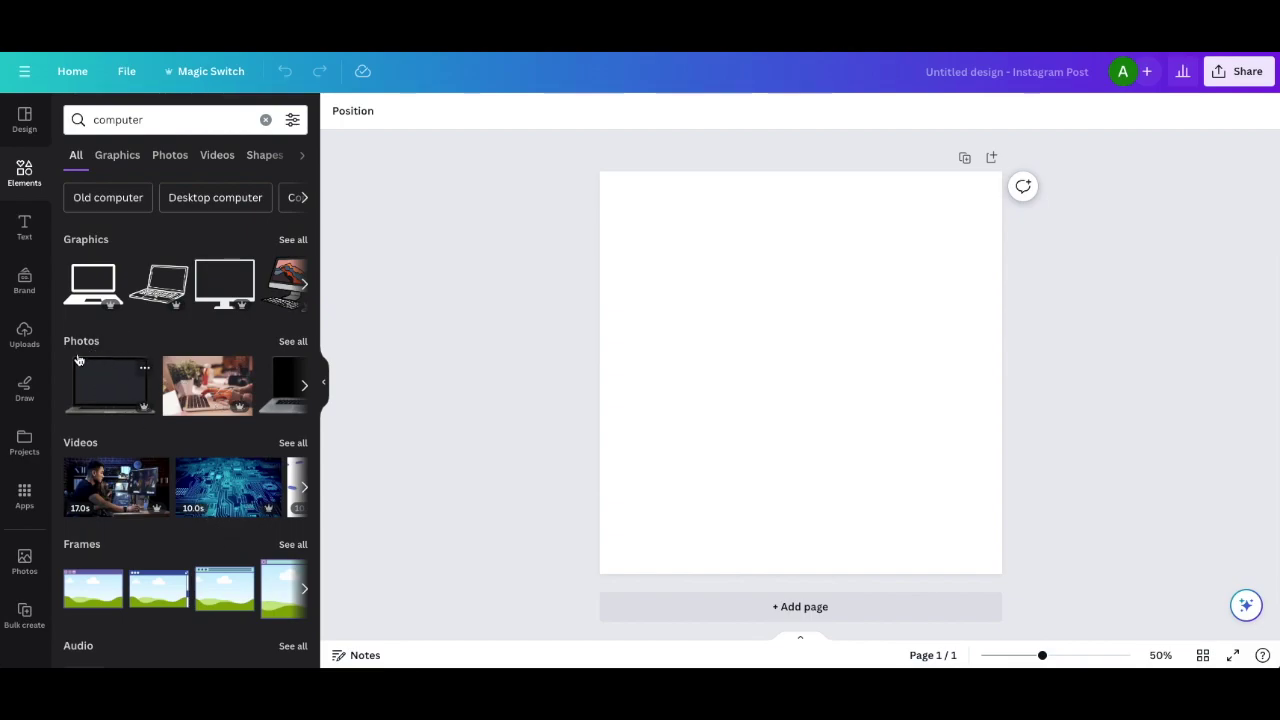
pyautogui.scroll(-3, 275, 447)
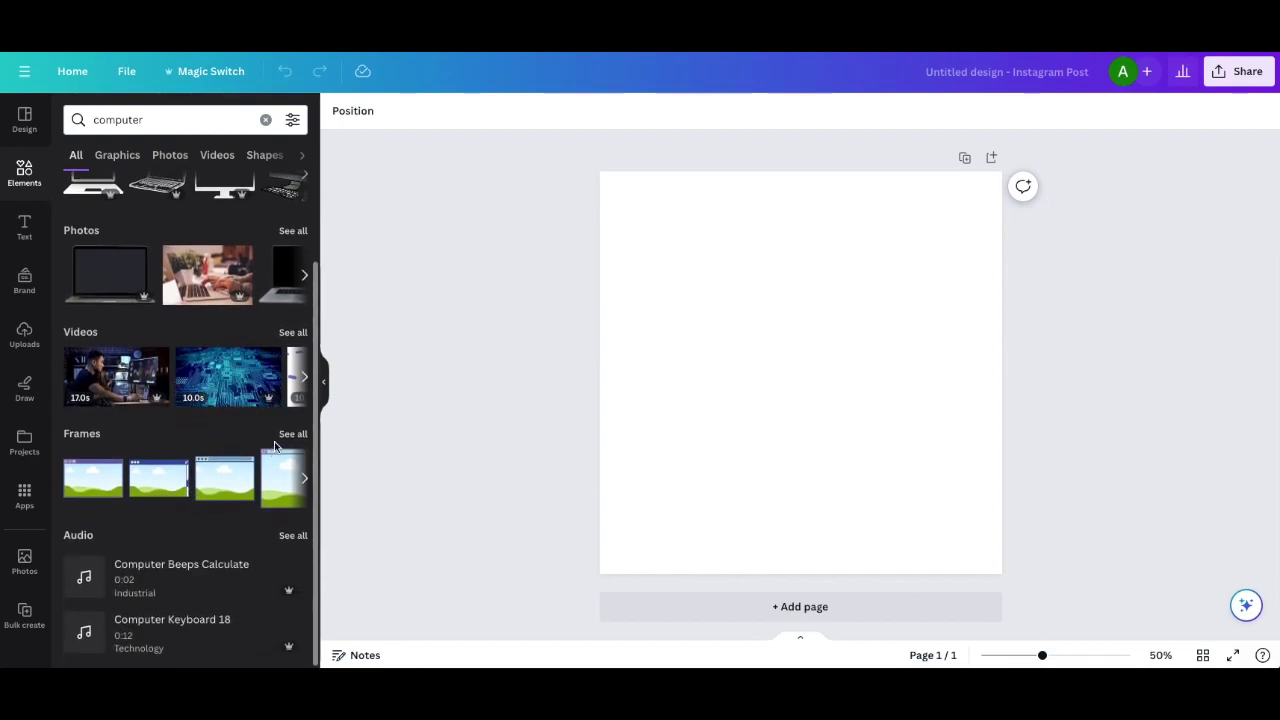
# Add the computer monitor frame to the post and nudge it slightly higher
pyautogui.click(286, 434)
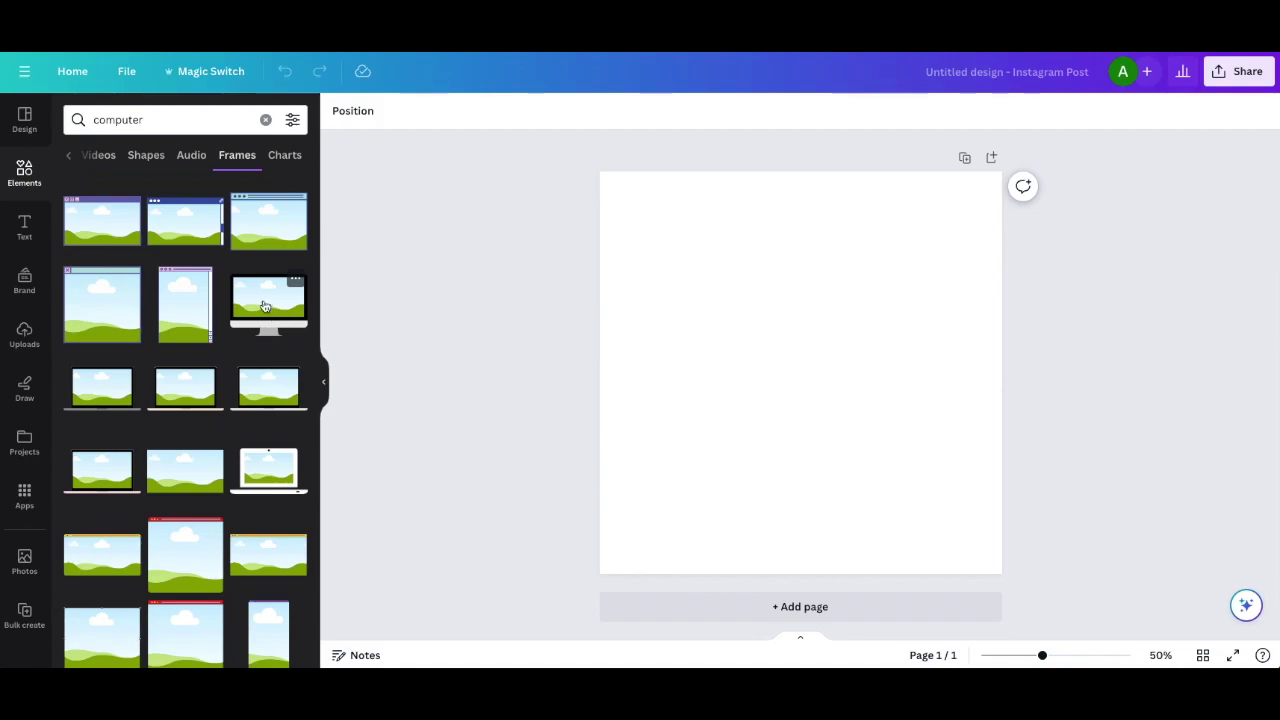
pyautogui.click(265, 305)
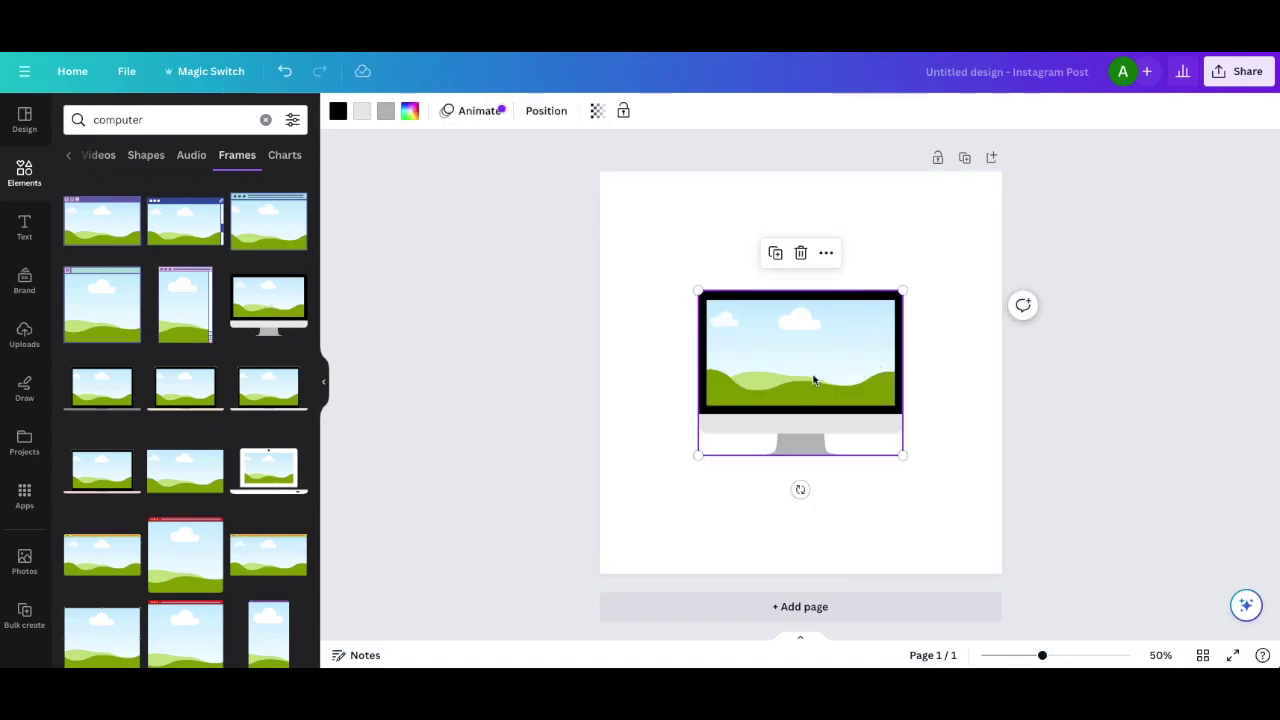
pyautogui.moveTo(814, 377); pyautogui.dragTo(797, 336)
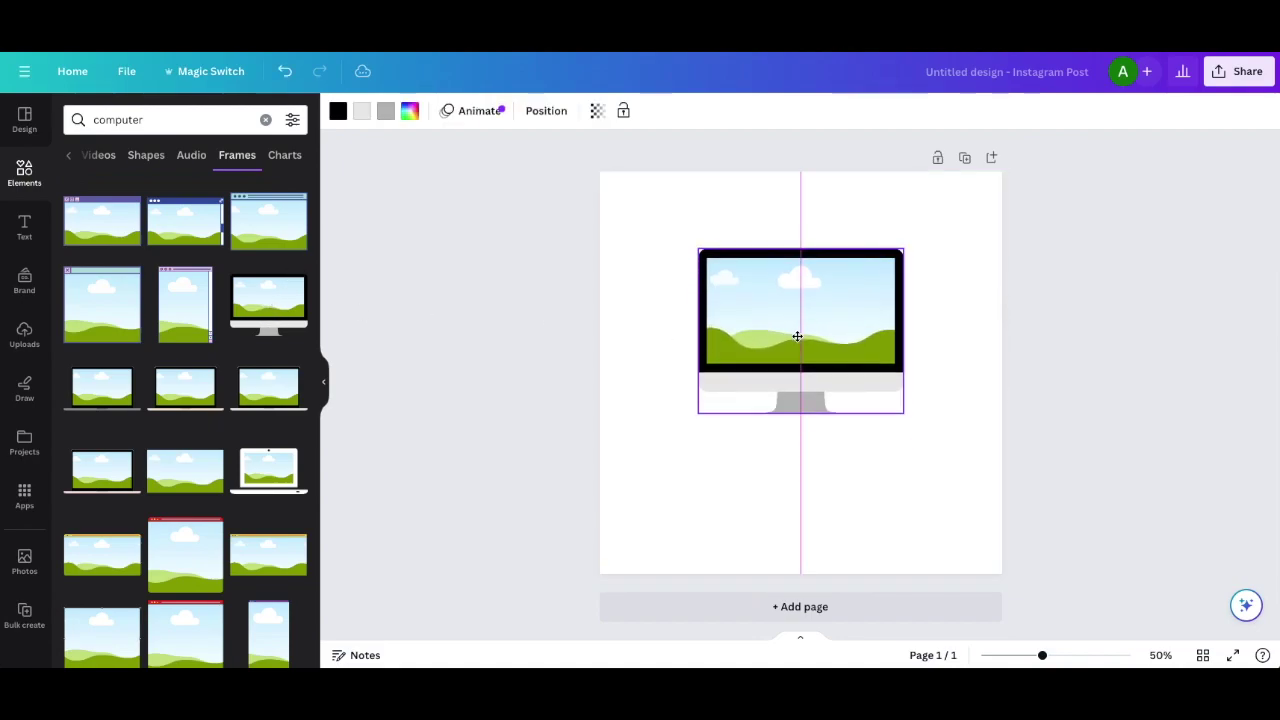
# Add a laptop frame, shrink it, and overlap it on the monitor's lower left
pyautogui.click(293, 389)
pyautogui.moveTo(808, 381); pyautogui.dragTo(724, 361)
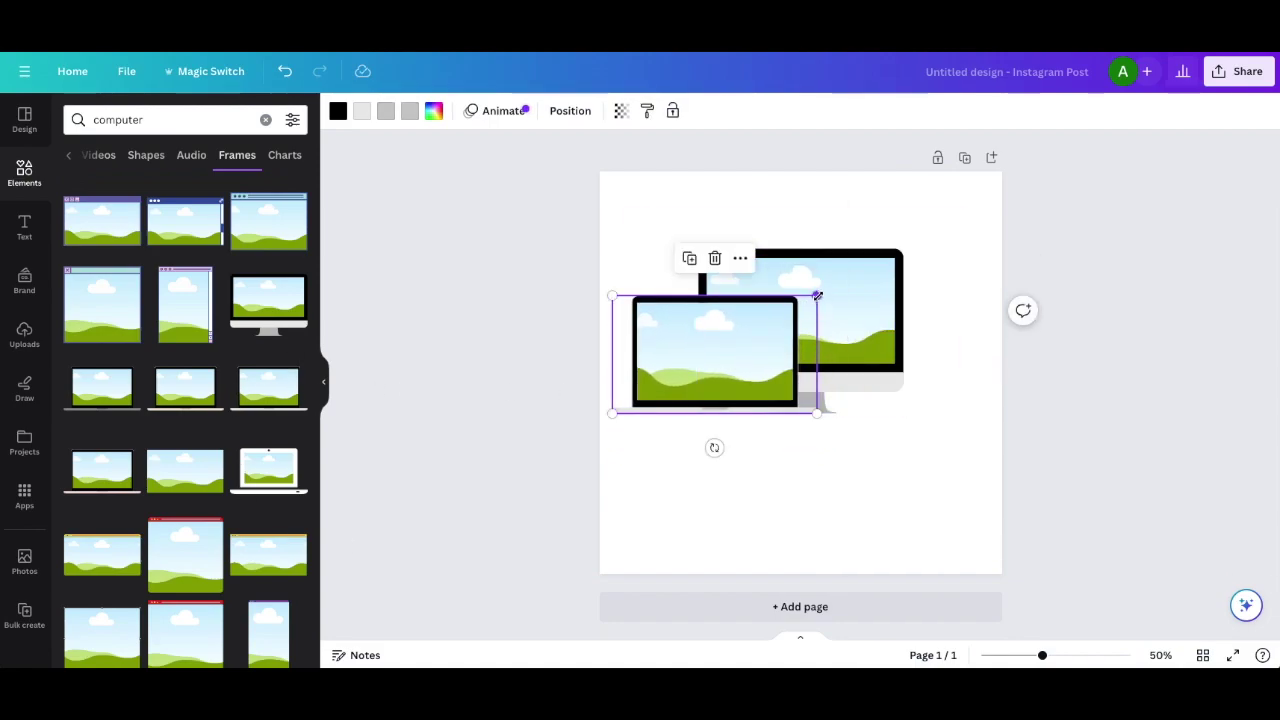
pyautogui.moveTo(817, 297); pyautogui.dragTo(766, 325)
pyautogui.click(800, 468)
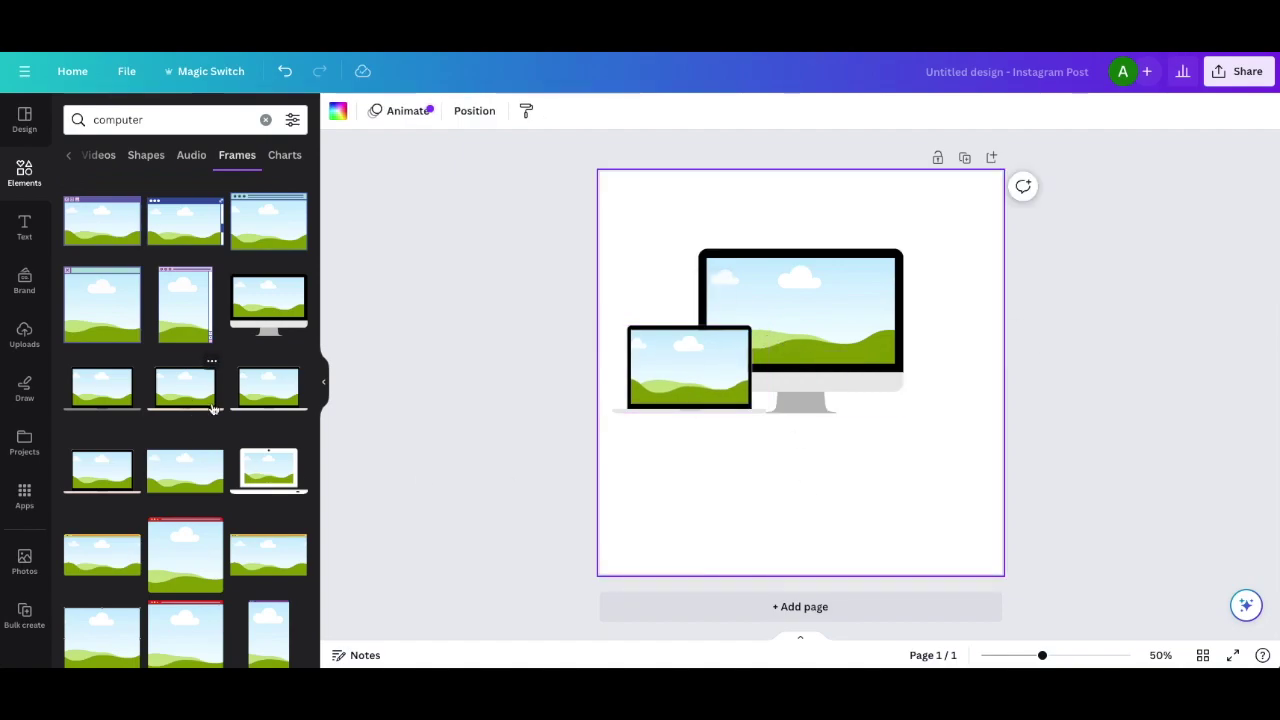
pyautogui.scroll(-5, 213, 410)
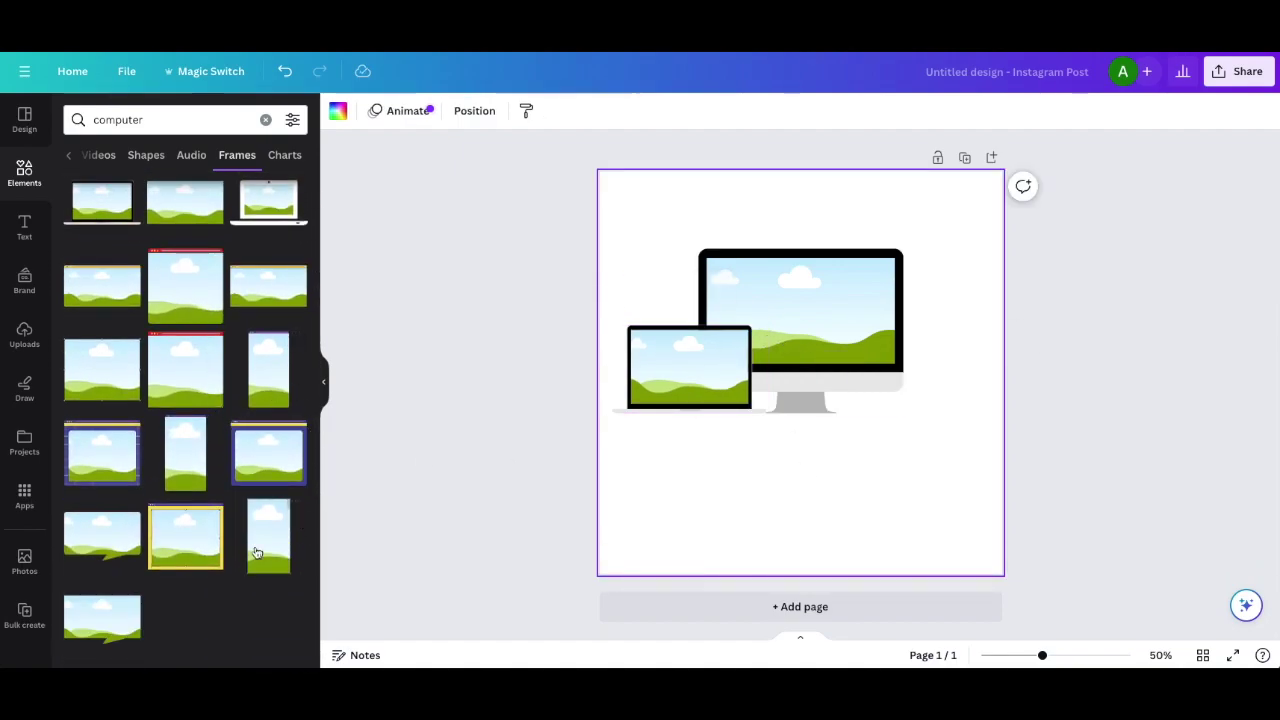
# Add a phone frame from a 'phone' search and shrink it onto the laptop and monitor
pyautogui.click(126, 120)
pyautogui.doubleClick(126, 120)
pyautogui.write('phone')
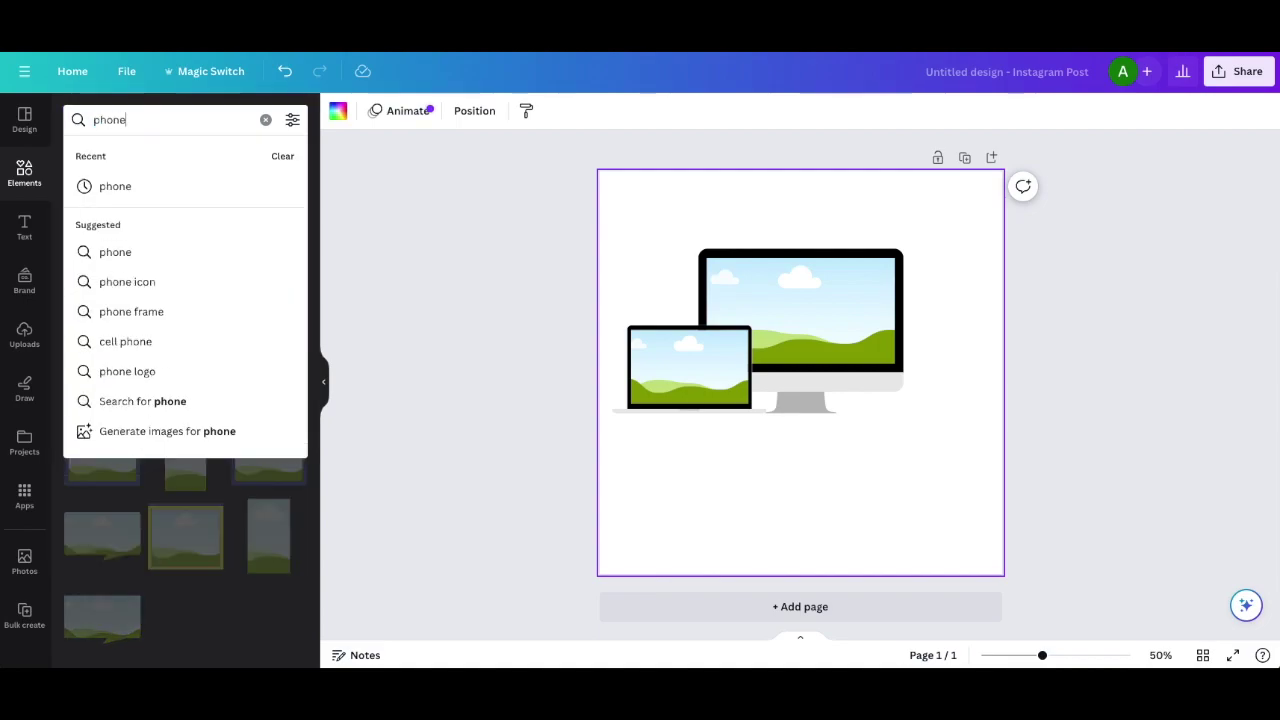
pyautogui.press('Return')
pyautogui.click(103, 218)
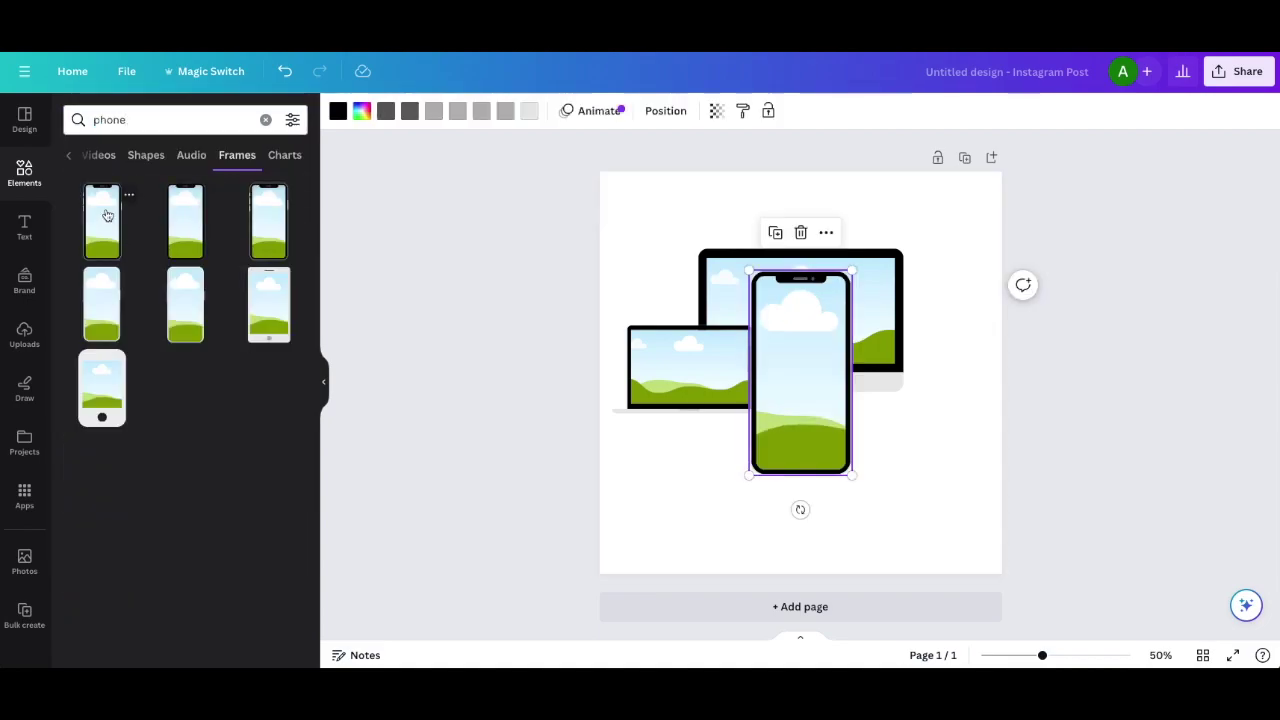
pyautogui.moveTo(792, 350); pyautogui.dragTo(896, 345)
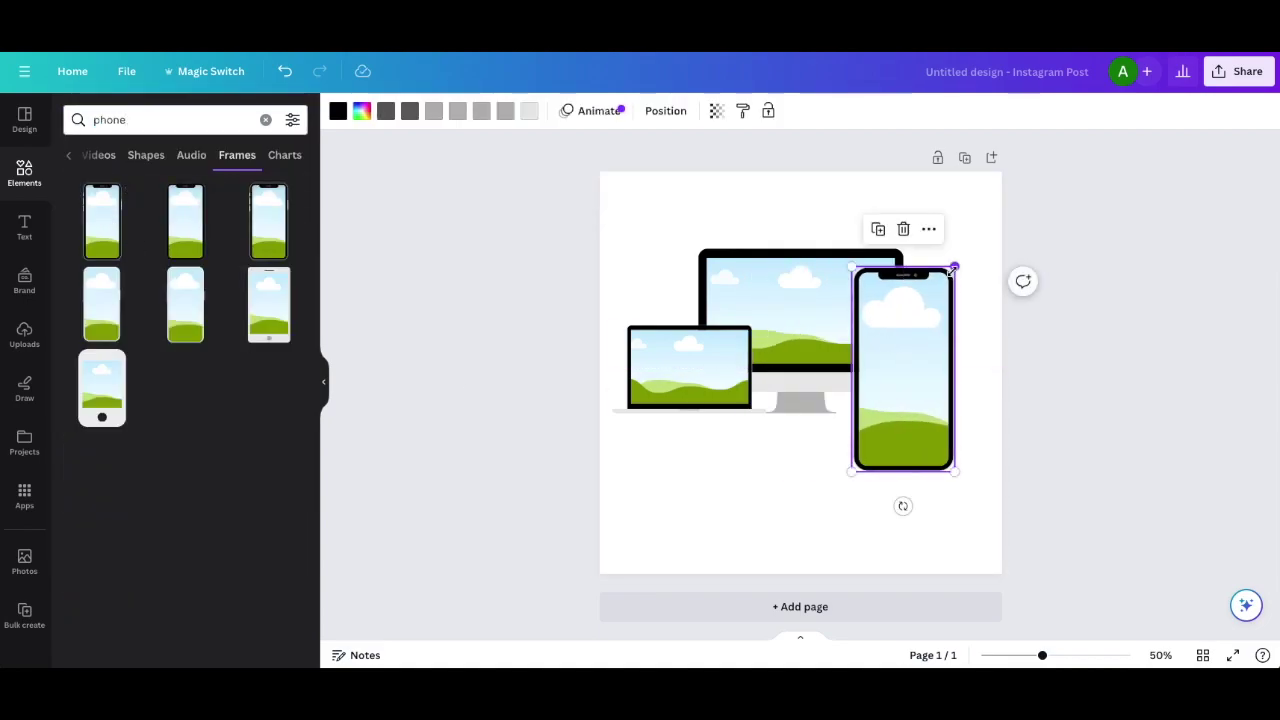
pyautogui.moveTo(951, 268); pyautogui.dragTo(887, 383)
pyautogui.moveTo(873, 428); pyautogui.dragTo(754, 392)
pyautogui.moveTo(772, 350); pyautogui.dragTo(758, 388)
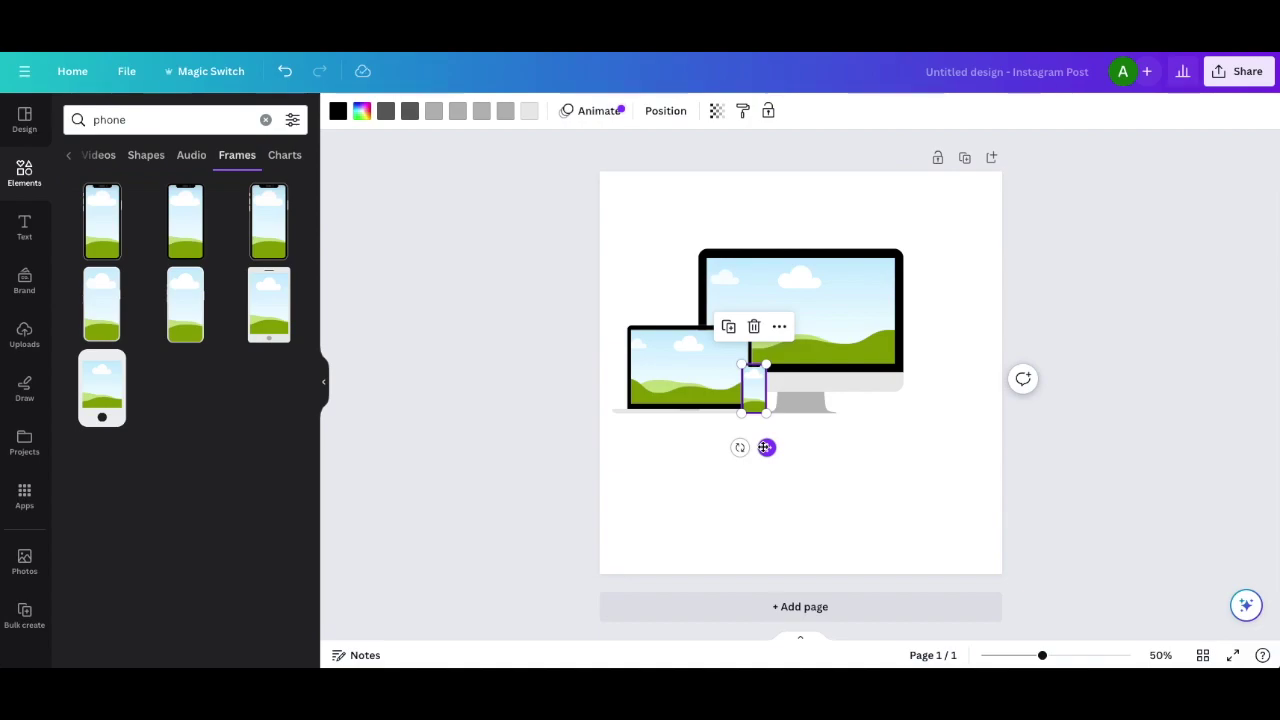
pyautogui.click(813, 460)
# Add a resized tablet frame from a 'tablet' search on the monitor's right side
pyautogui.doubleClick(143, 120)
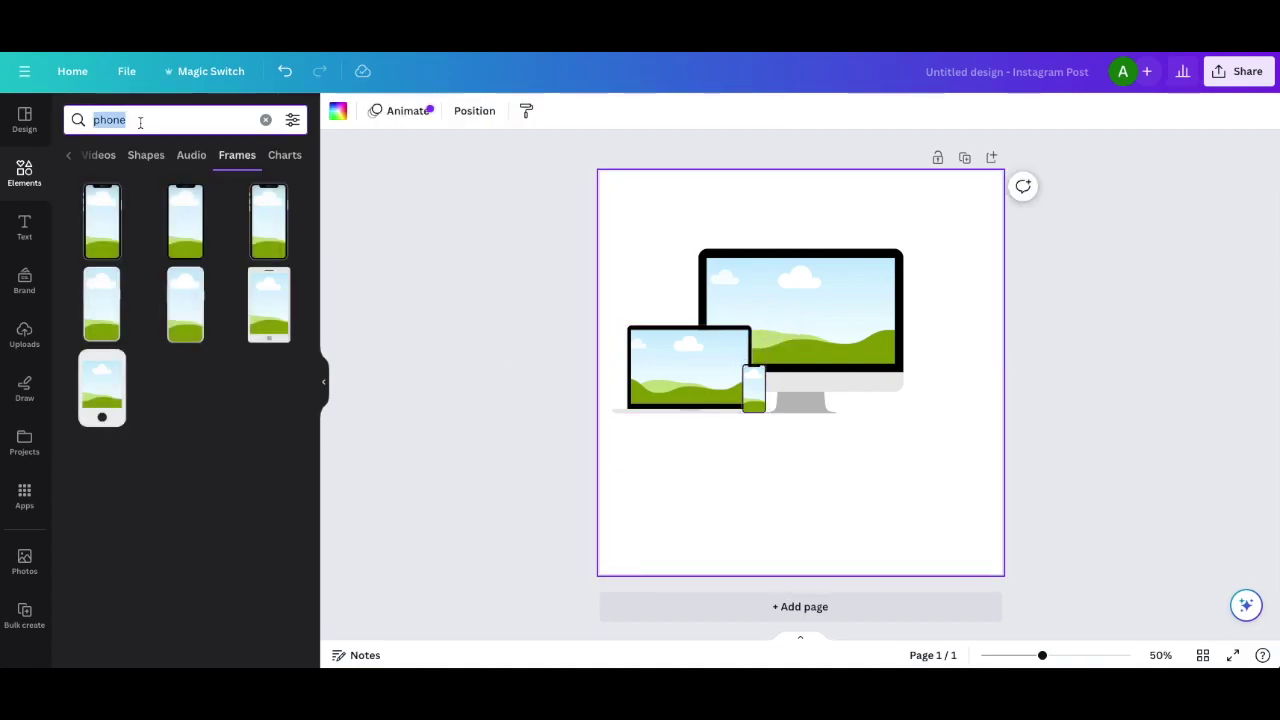
pyautogui.write('tablet')
pyautogui.press('Return')
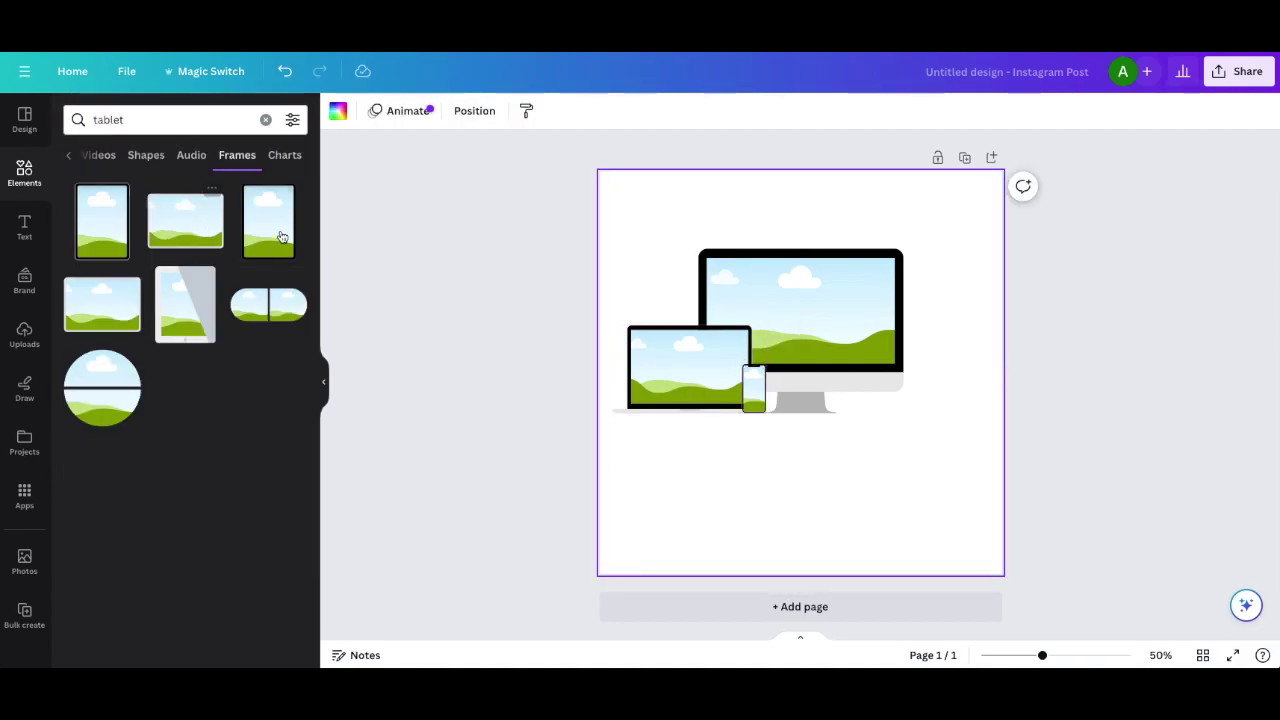
pyautogui.click(277, 237)
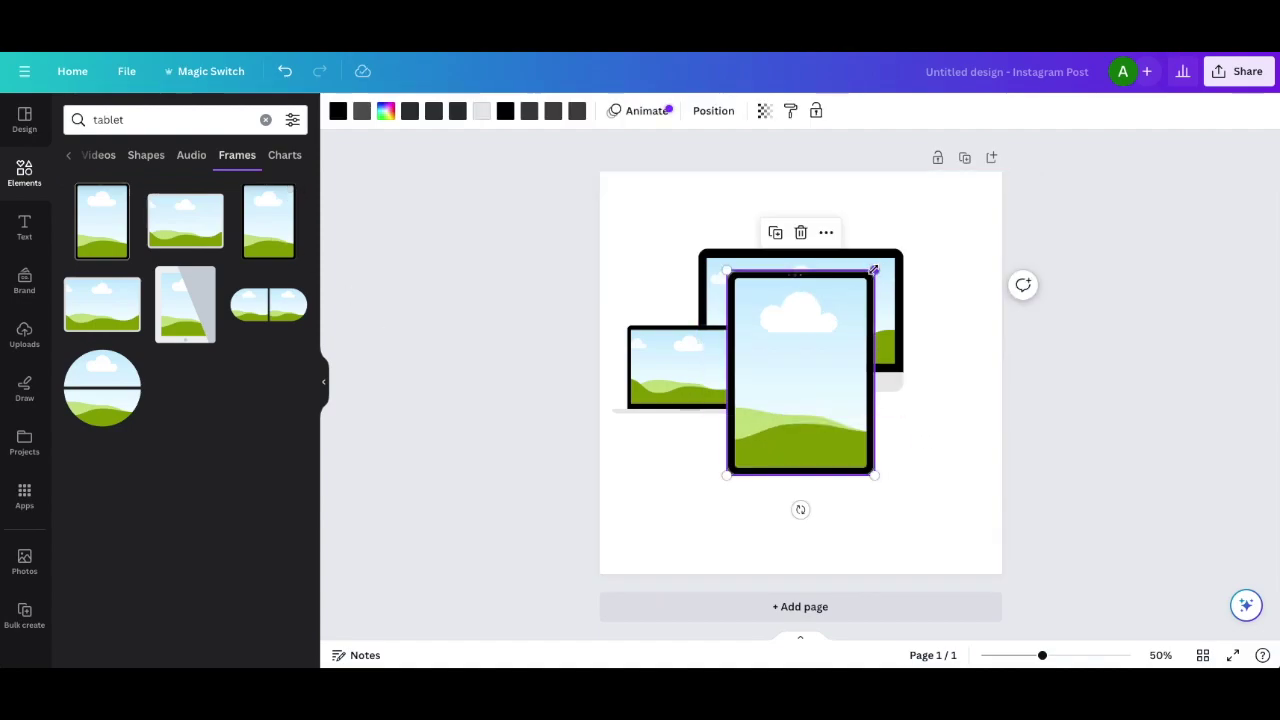
pyautogui.moveTo(874, 270); pyautogui.dragTo(806, 366)
pyautogui.moveTo(774, 432); pyautogui.dragTo(911, 366)
pyautogui.moveTo(943, 301); pyautogui.dragTo(936, 313)
pyautogui.click(967, 465)
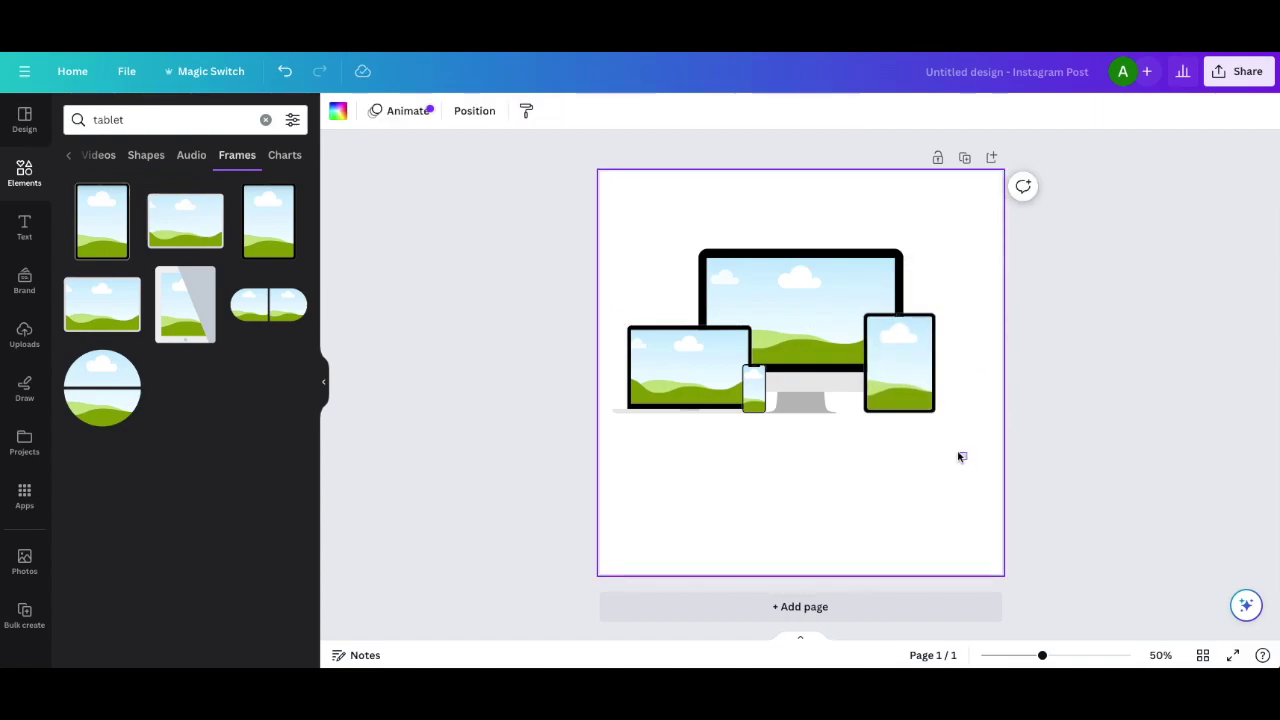
# Select all four device frames together and shift them down and right toward the centre
pyautogui.moveTo(962, 457); pyautogui.dragTo(634, 237)
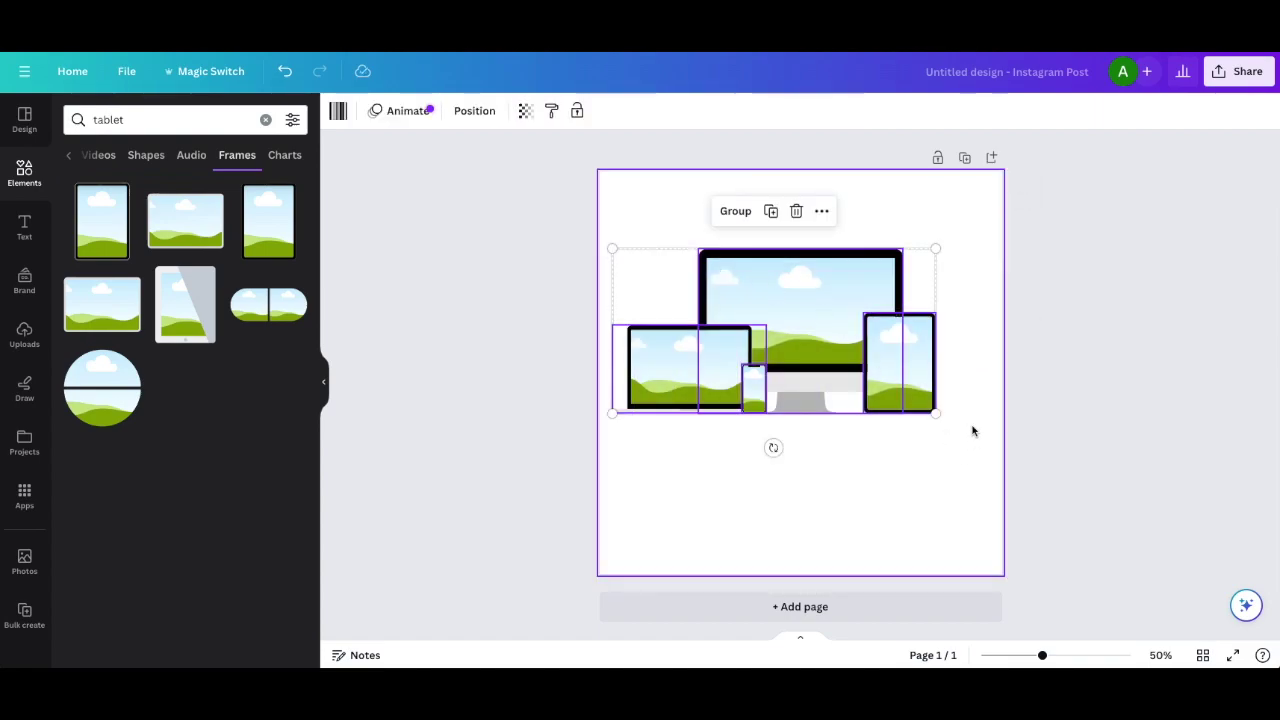
pyautogui.moveTo(826, 323); pyautogui.dragTo(849, 366)
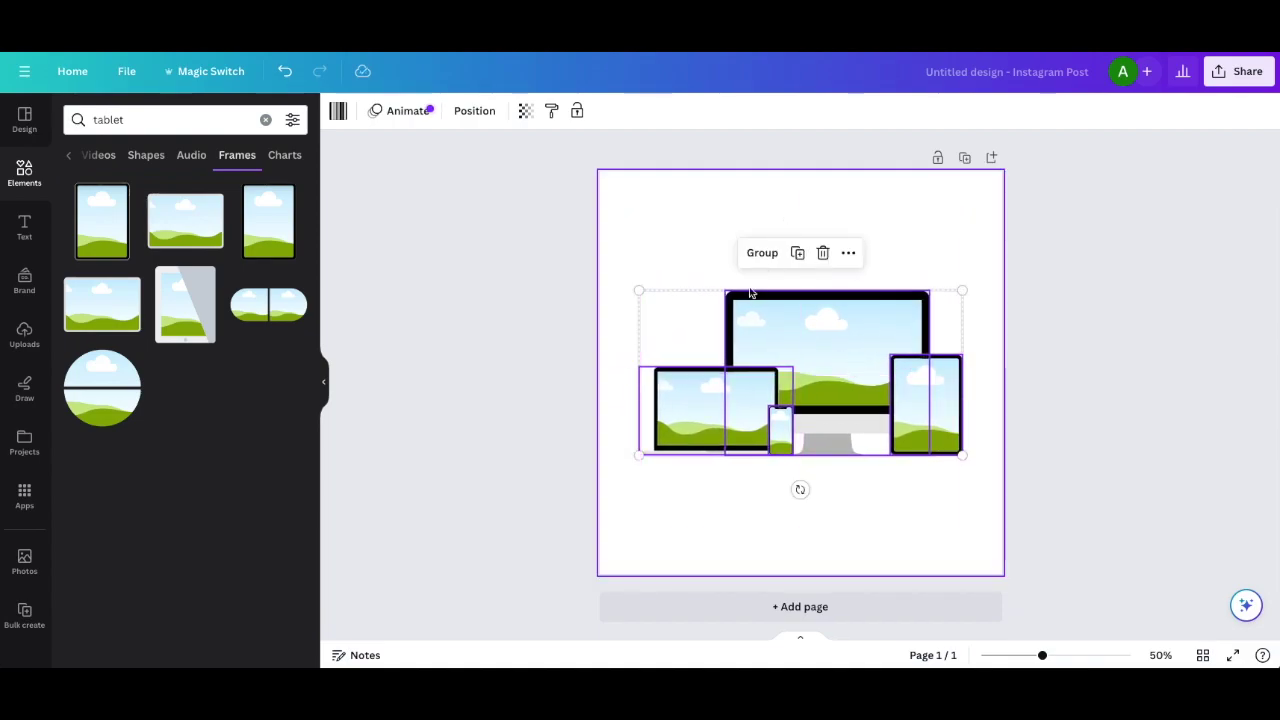
pyautogui.click(665, 224)
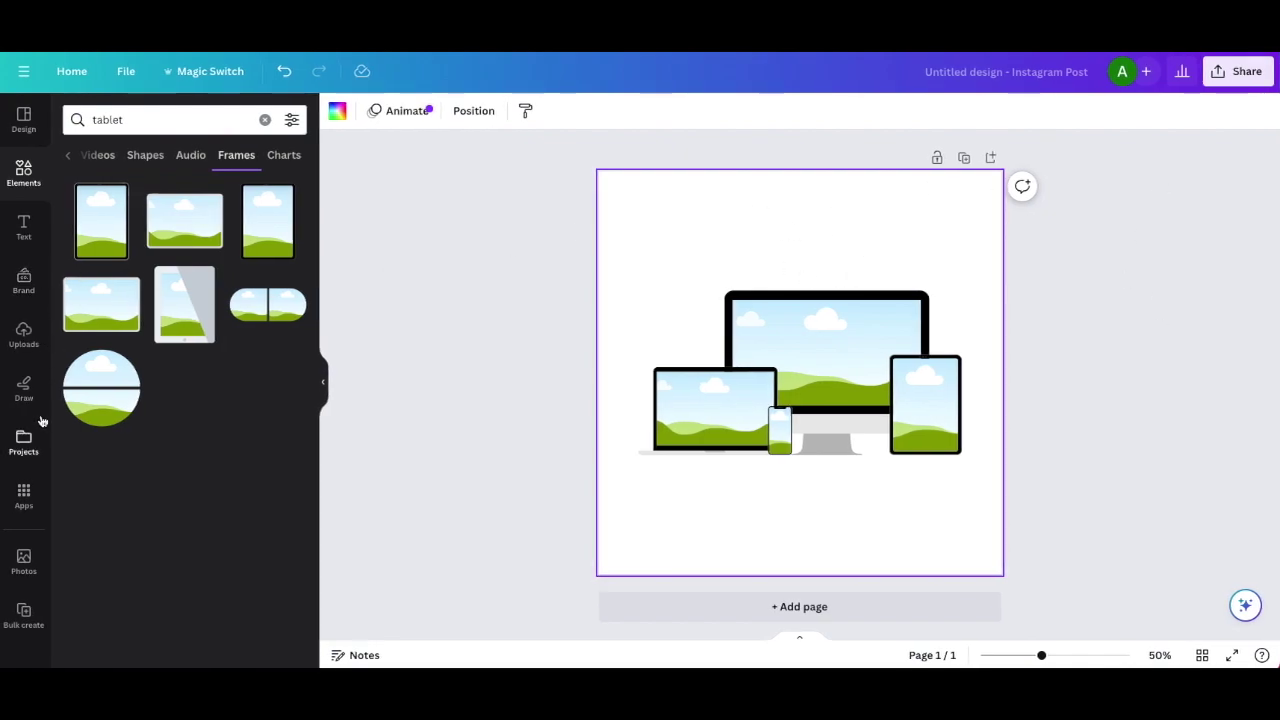
# Drop the uploaded mood-board image into the tablet frame, then search Elements for 'color'
pyautogui.click(24, 338)
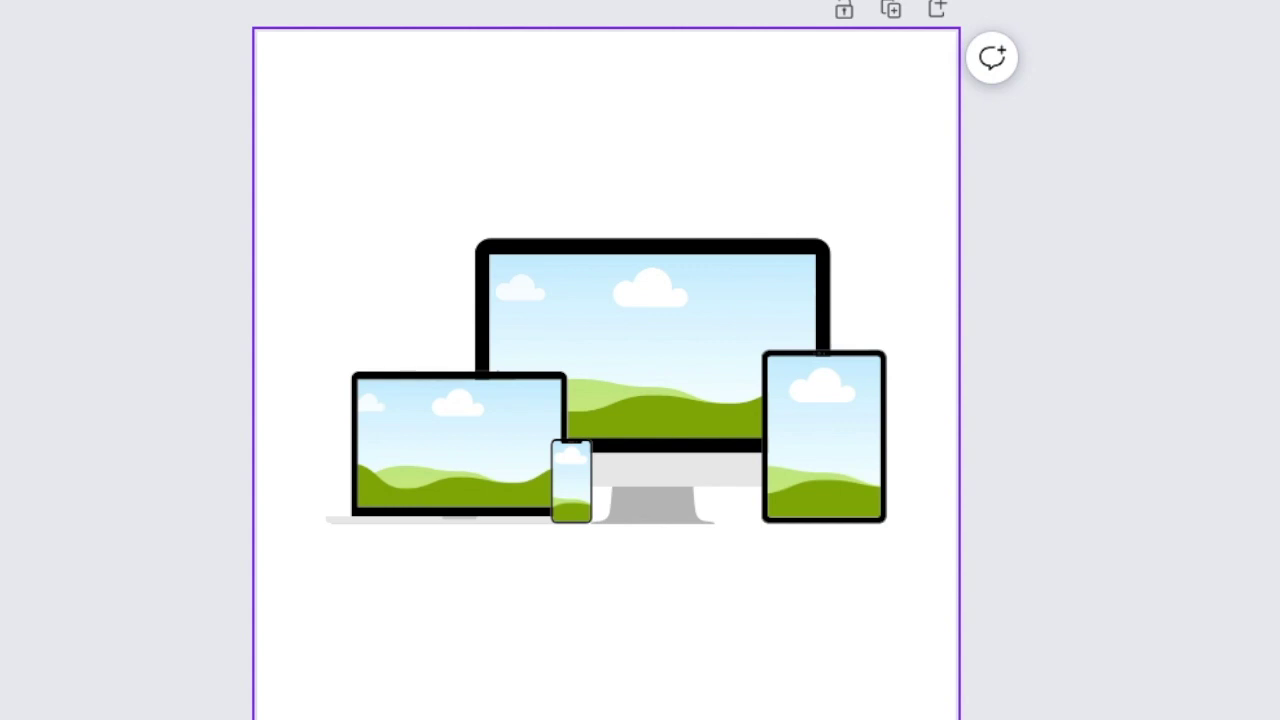
pyautogui.moveTo(5, 400); pyautogui.dragTo(820, 414)
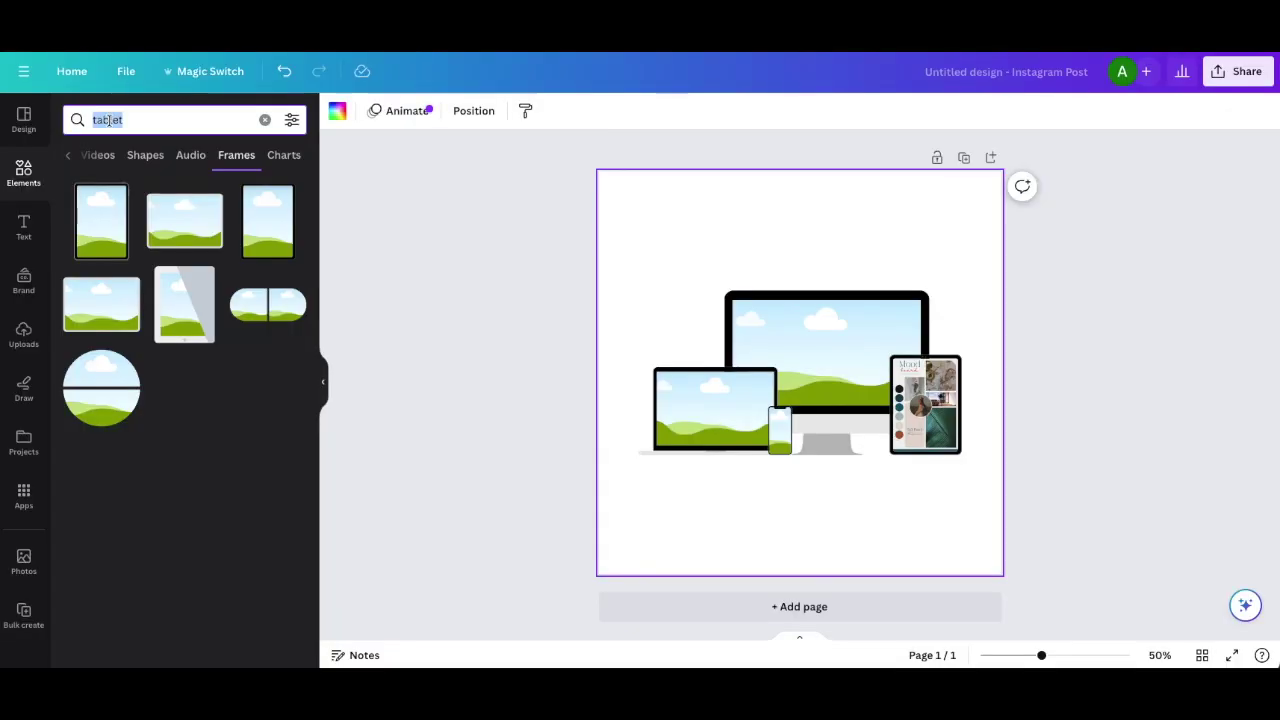
pyautogui.write('color')
pyautogui.press('Return')
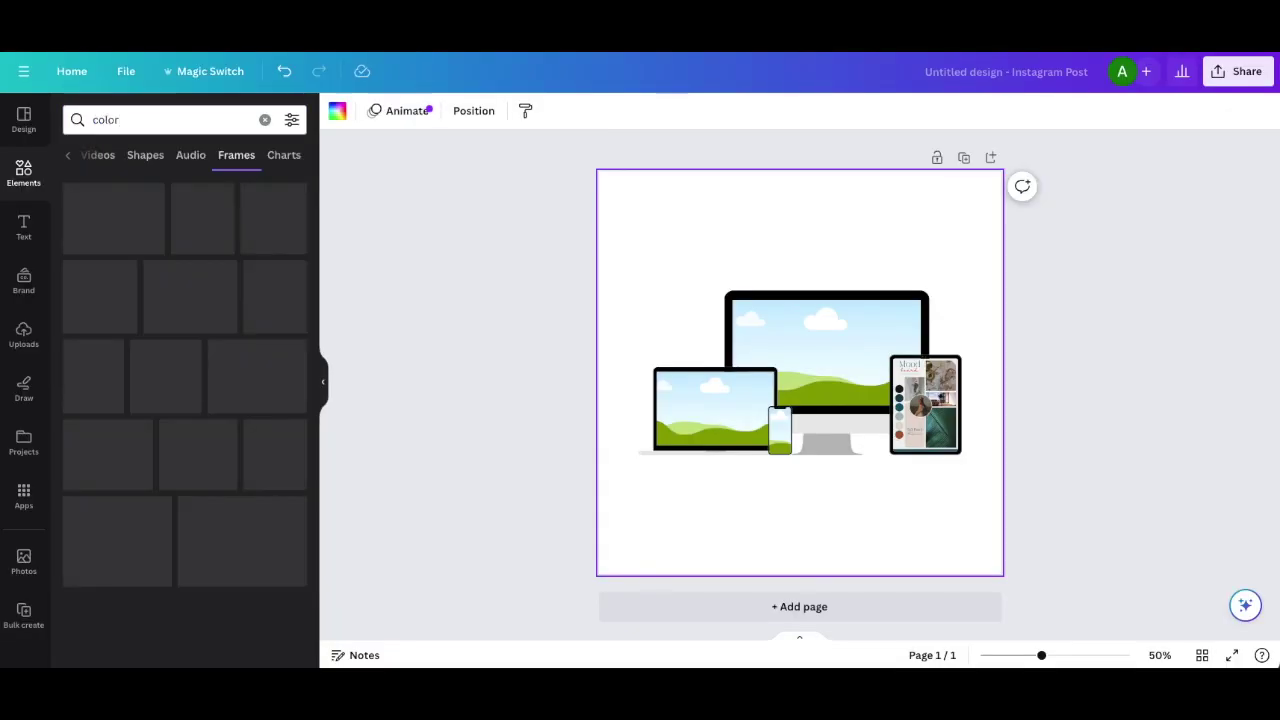
# Show all photo results for 'color' and scroll through them
pyautogui.click(68, 156)
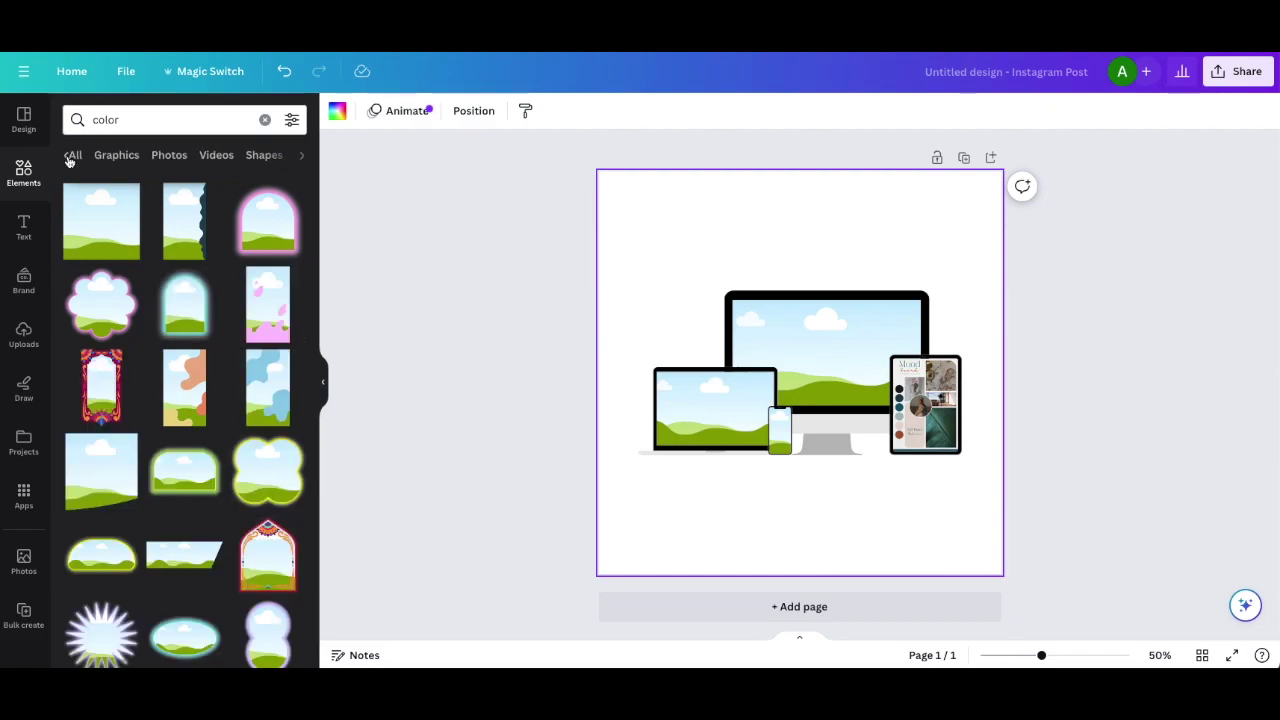
pyautogui.click(76, 158)
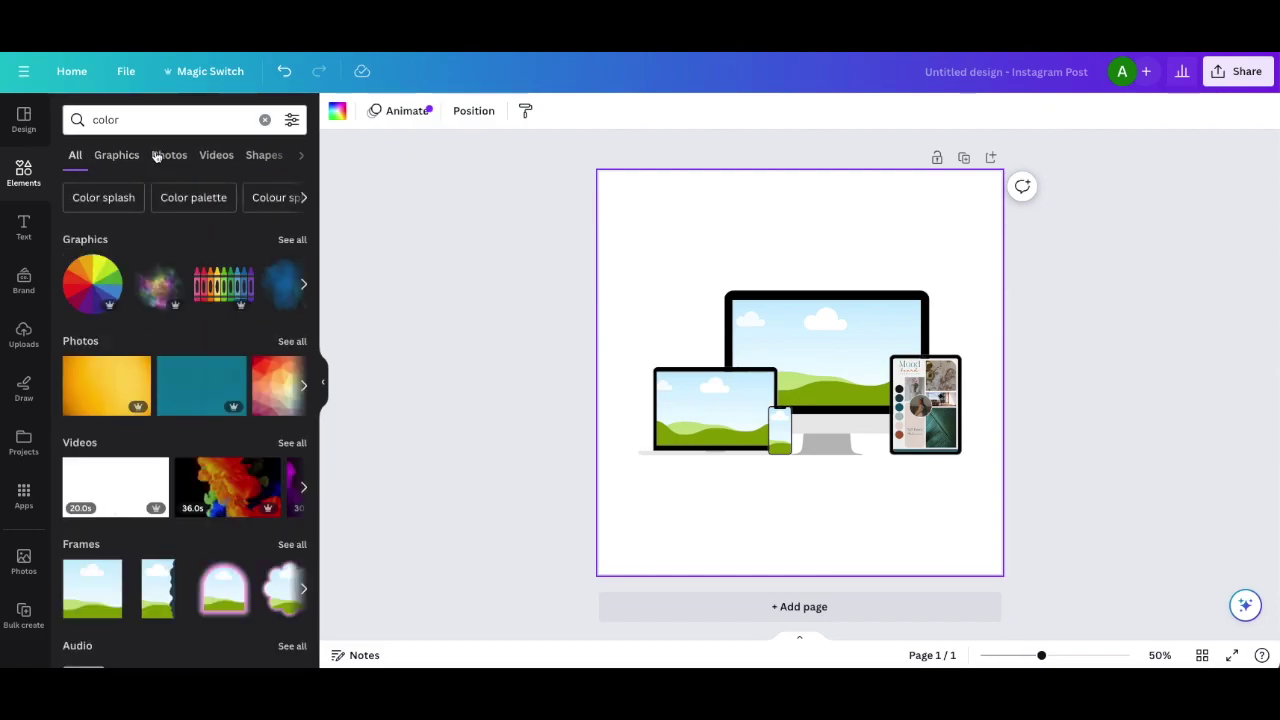
pyautogui.click(131, 125)
pyautogui.press('Return')
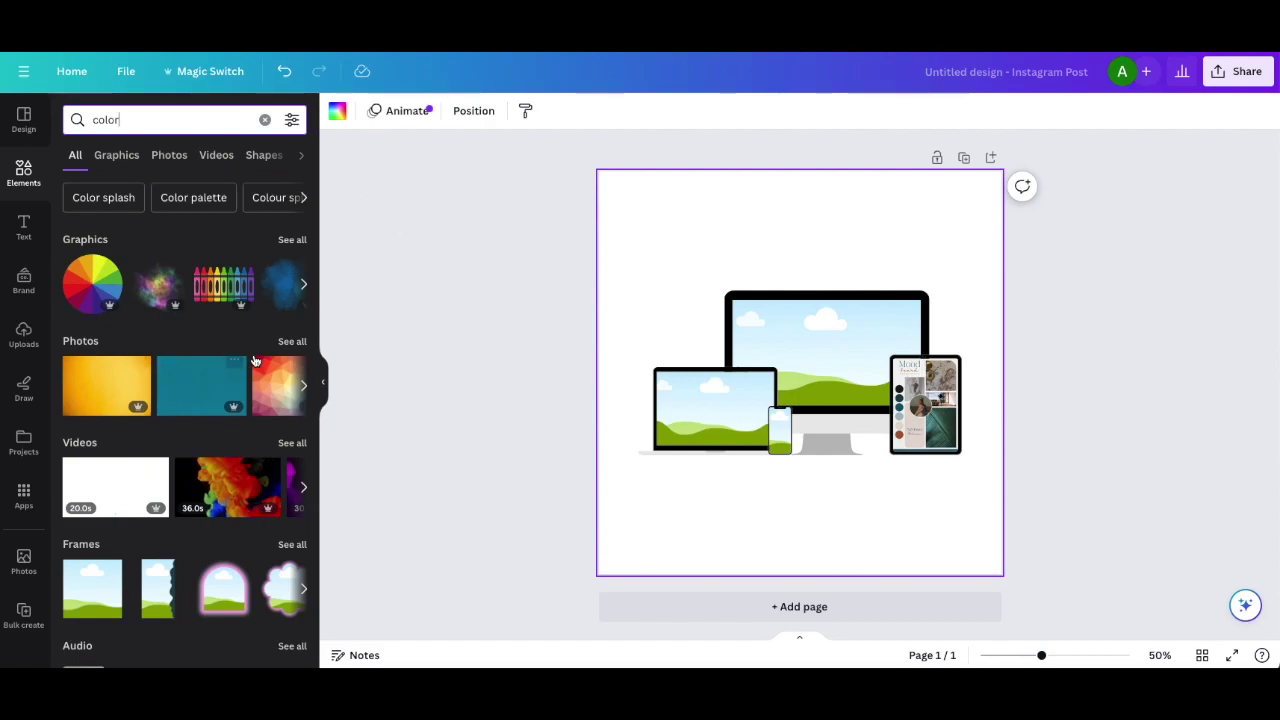
pyautogui.click(291, 342)
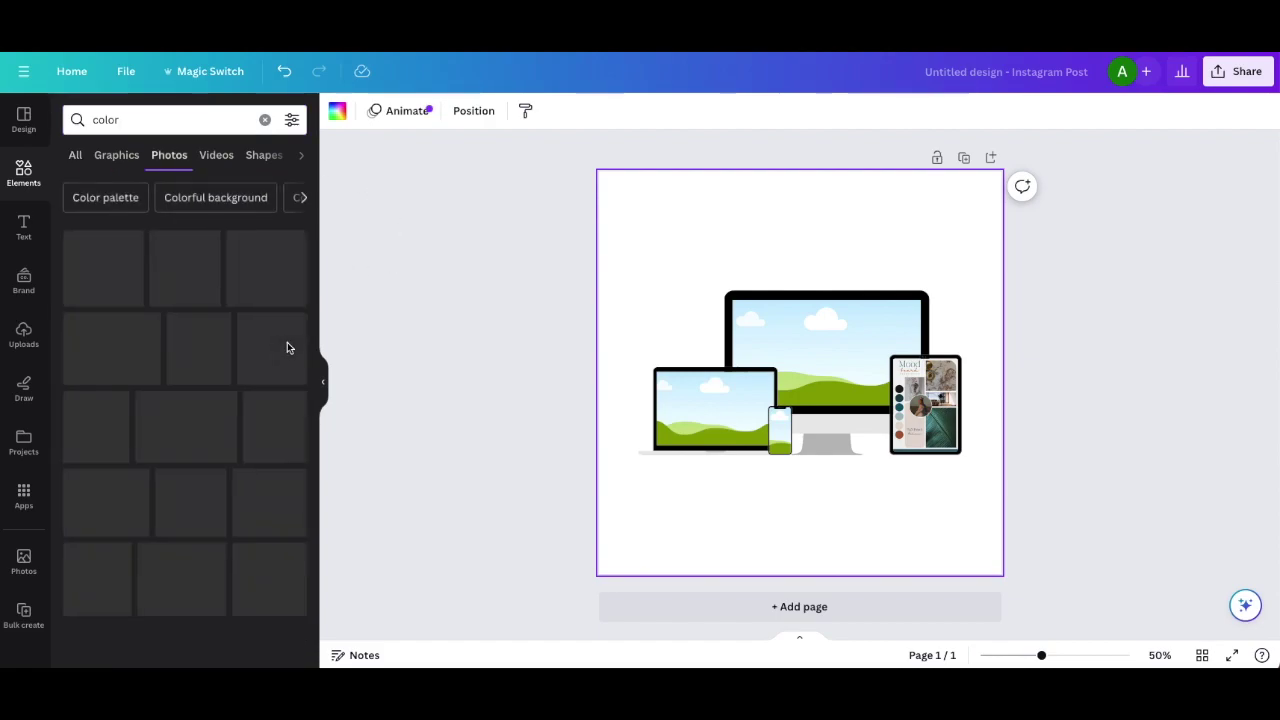
pyautogui.scroll(-3, 224, 543)
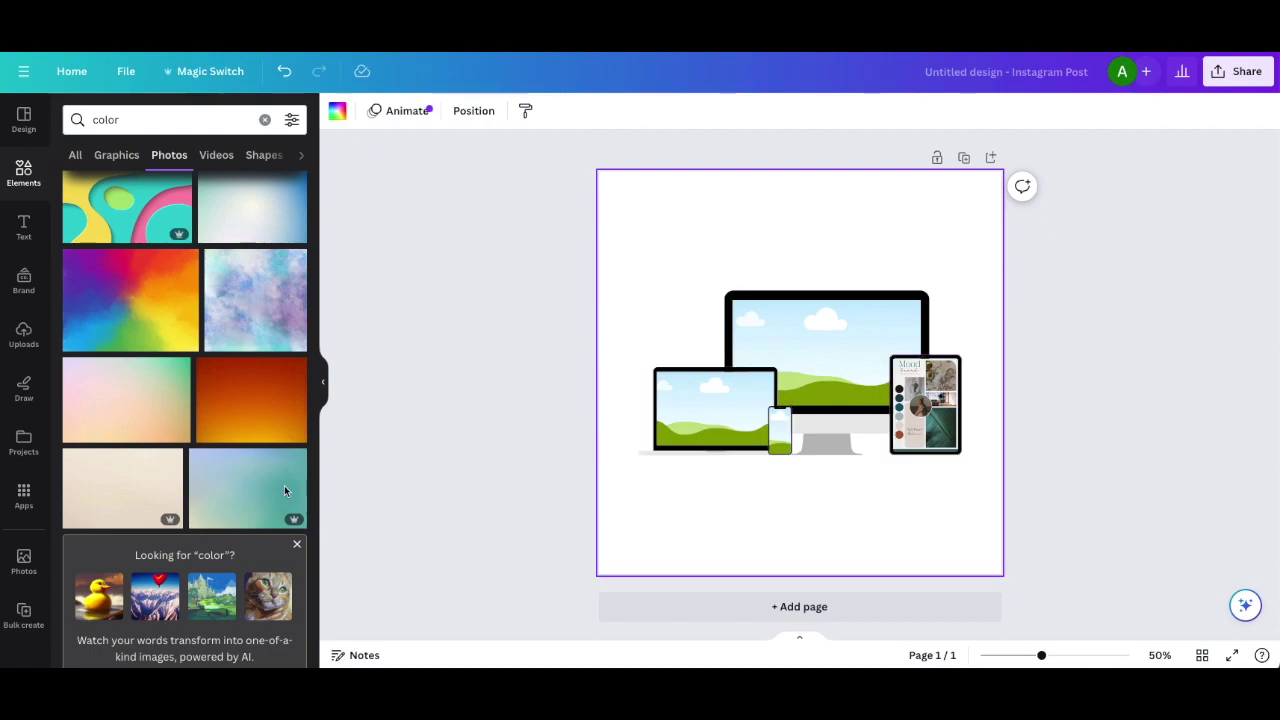
pyautogui.scroll(-2, 155, 427)
pyautogui.scroll(-5, 155, 427)
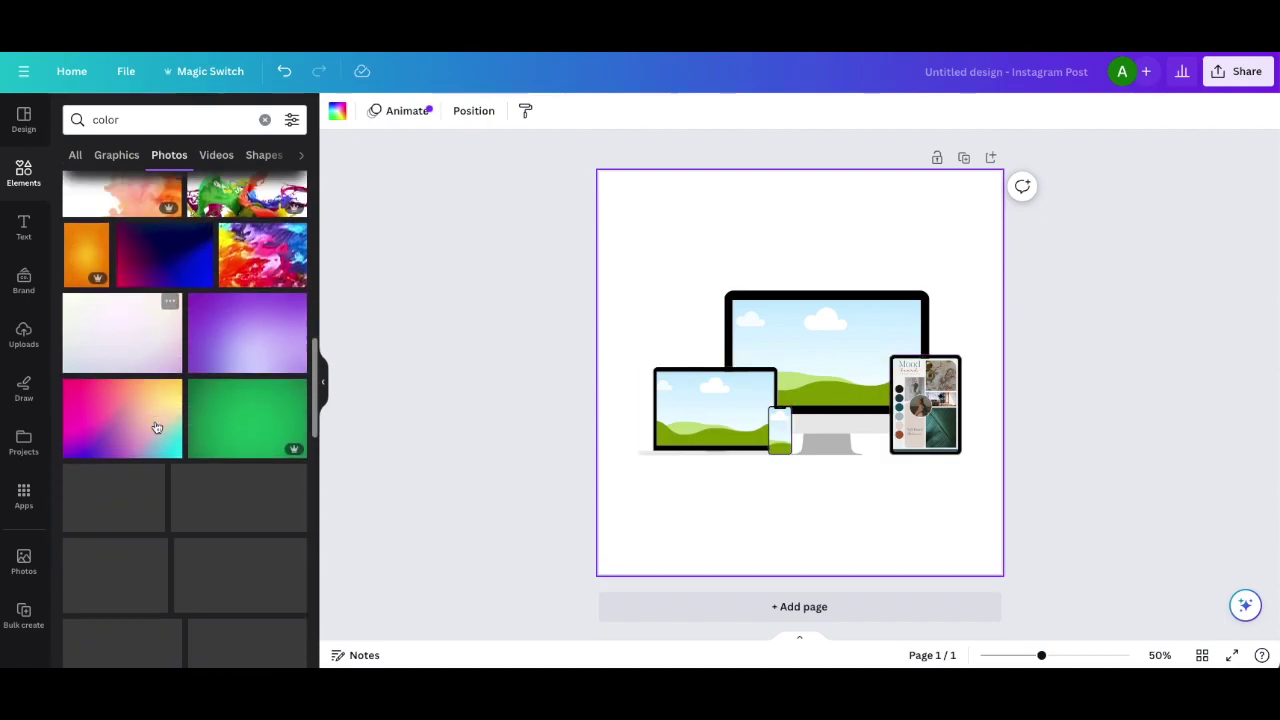
pyautogui.scroll(7, 210, 400)
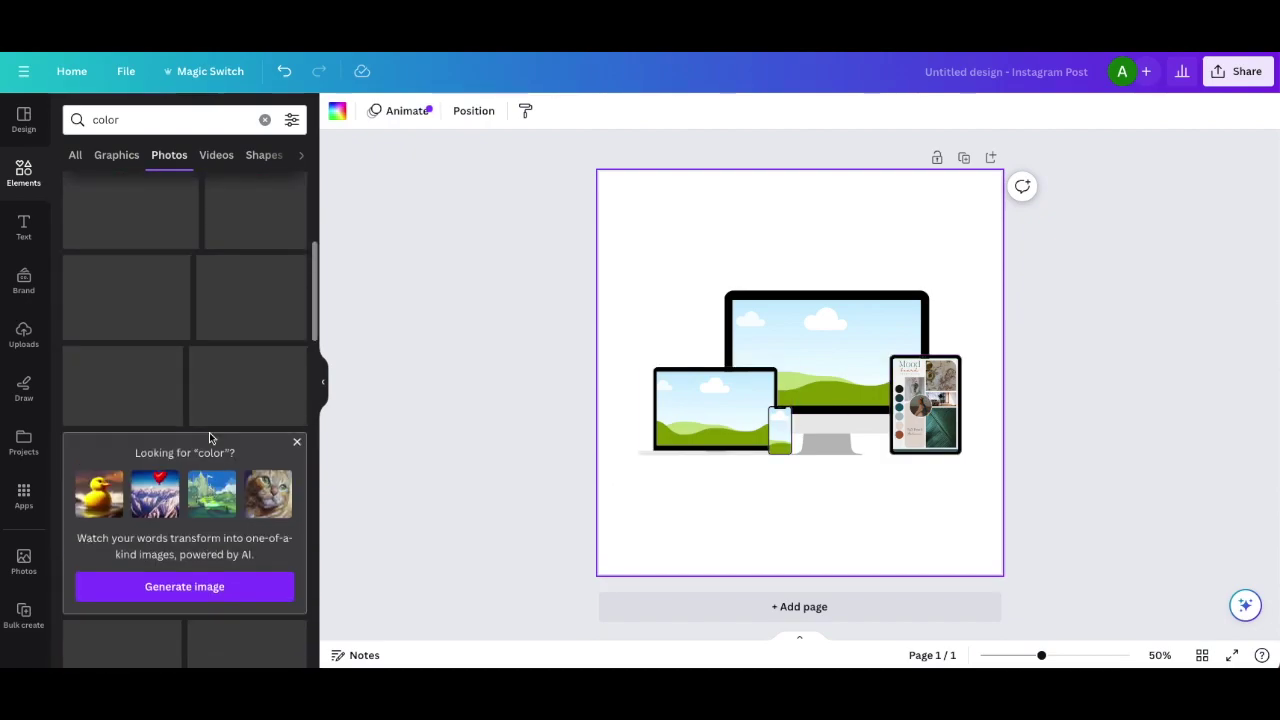
# Search photos for 'teal' and fill the monitor, laptop and phone screens with the dark teal photo
pyautogui.doubleClick(105, 119)
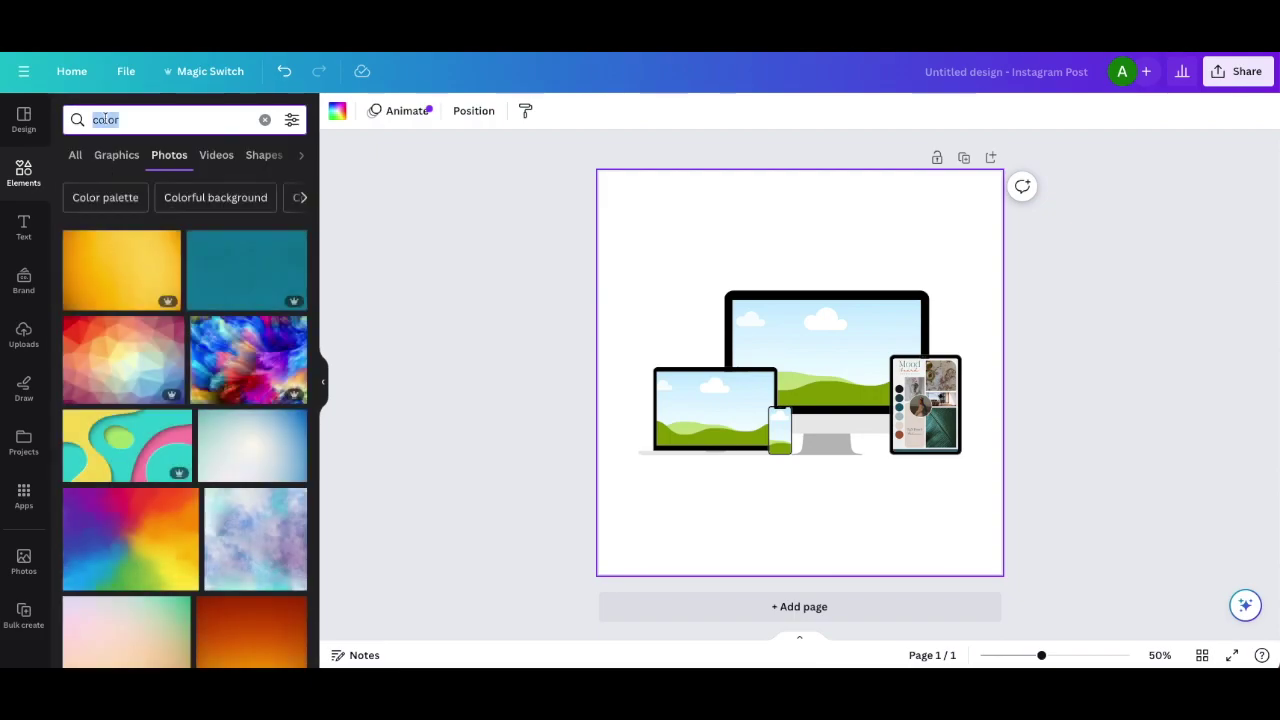
pyautogui.write('teal')
pyautogui.press('Return')
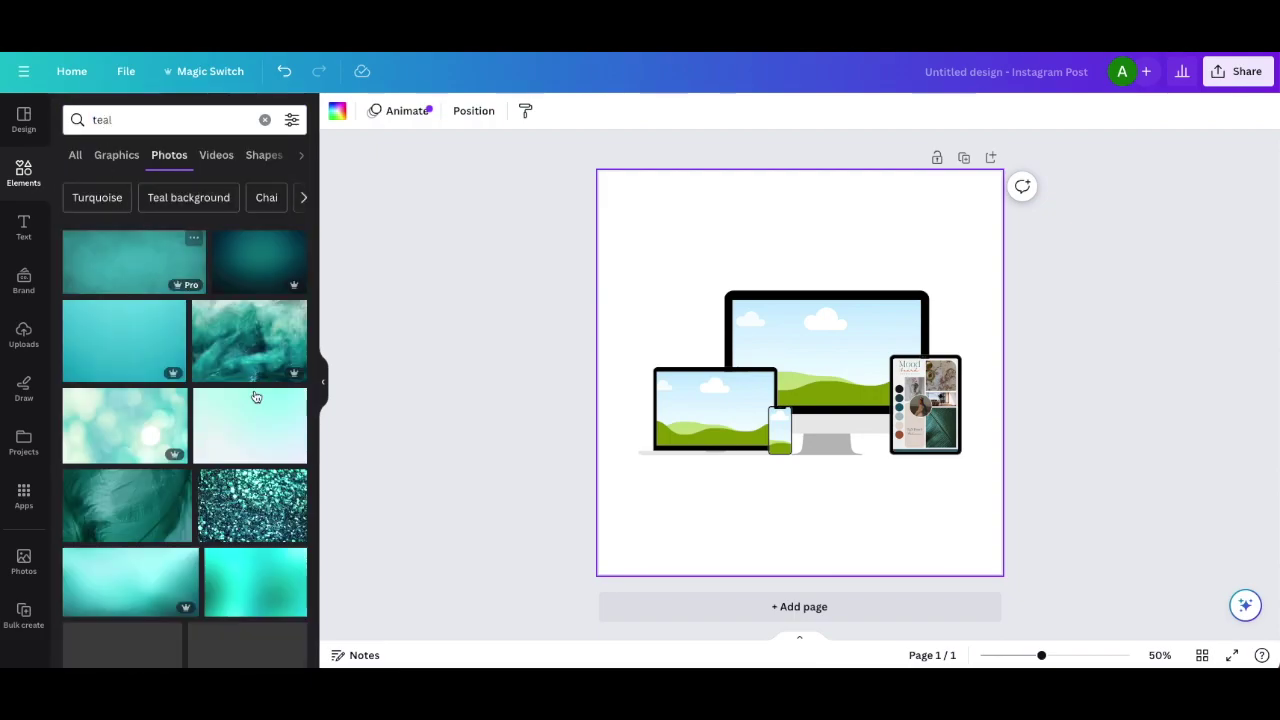
pyautogui.moveTo(257, 251); pyautogui.dragTo(763, 348)
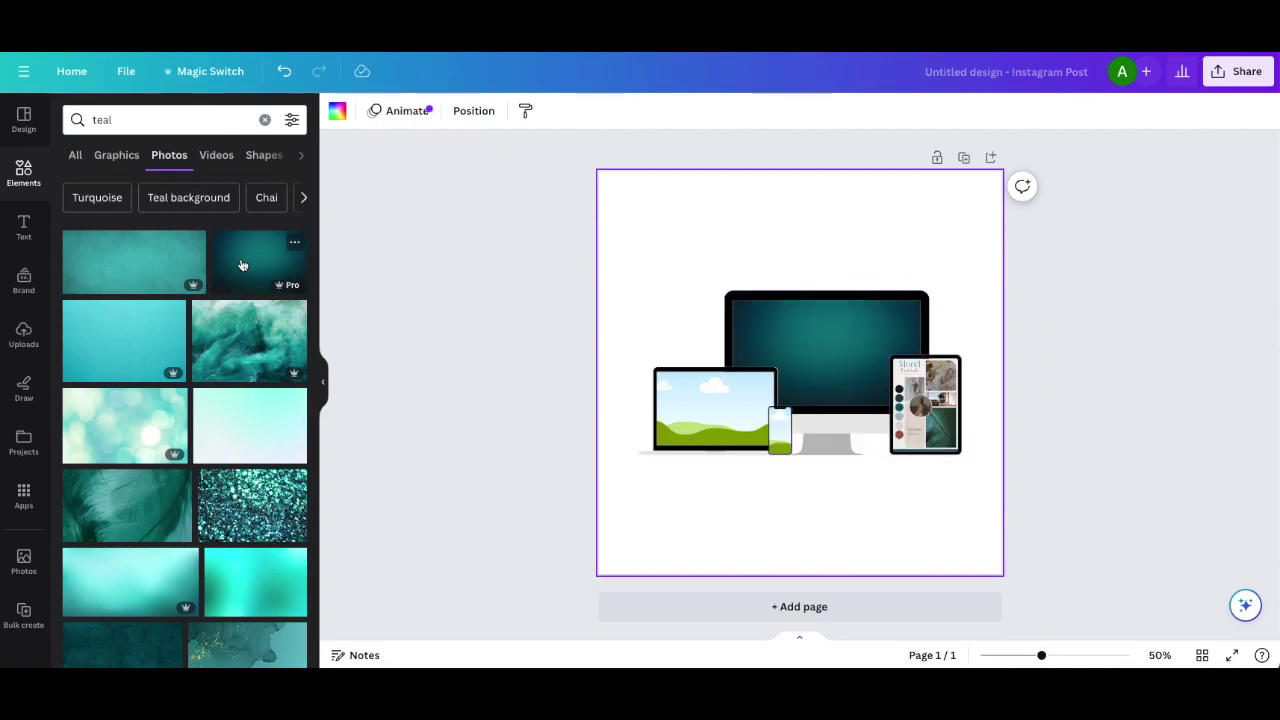
pyautogui.moveTo(241, 265); pyautogui.dragTo(702, 418)
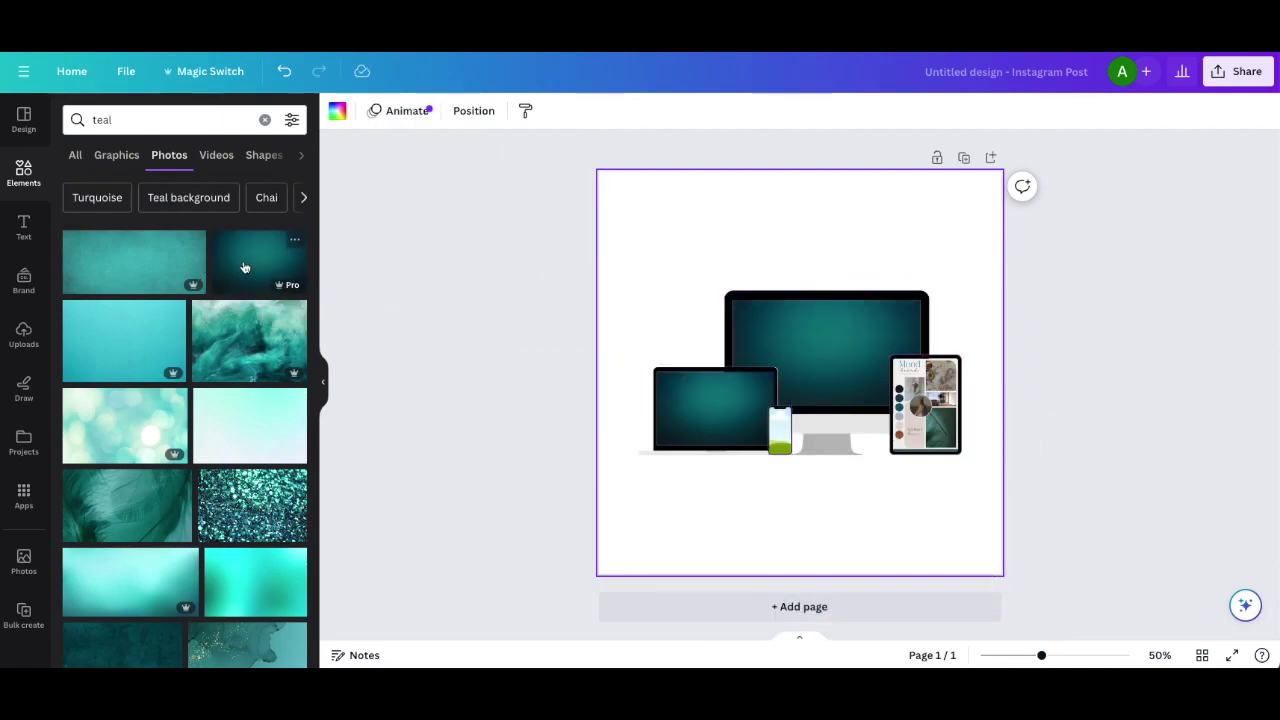
pyautogui.moveTo(244, 268); pyautogui.dragTo(782, 431)
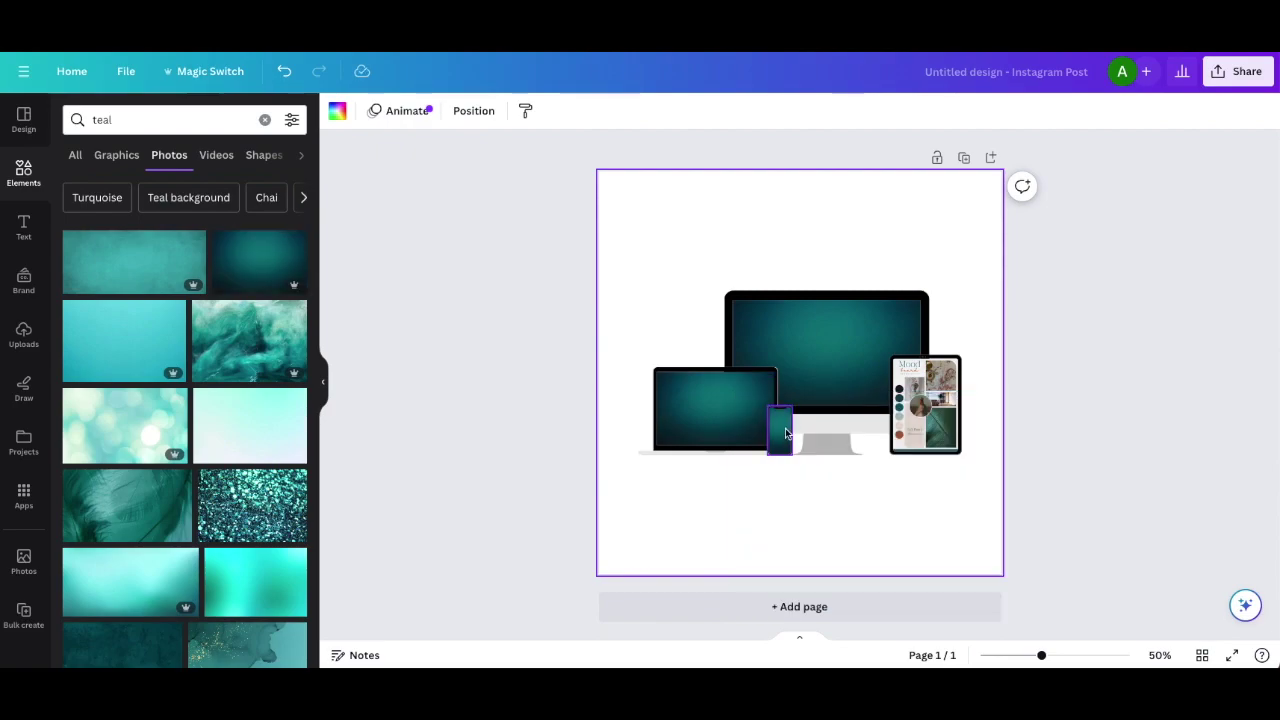
# Put the mood-board image on the phone screen and a teal feather photo on the monitor
pyautogui.click(24, 335)
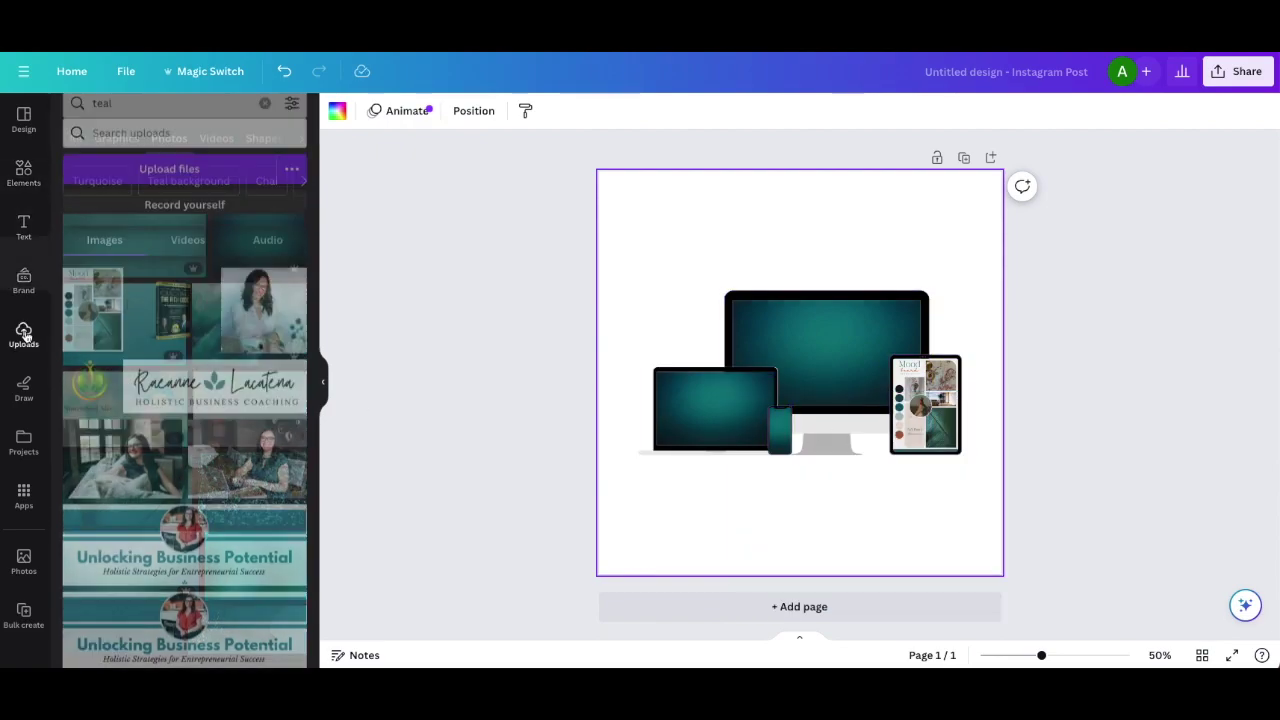
pyautogui.moveTo(92, 296); pyautogui.dragTo(782, 430)
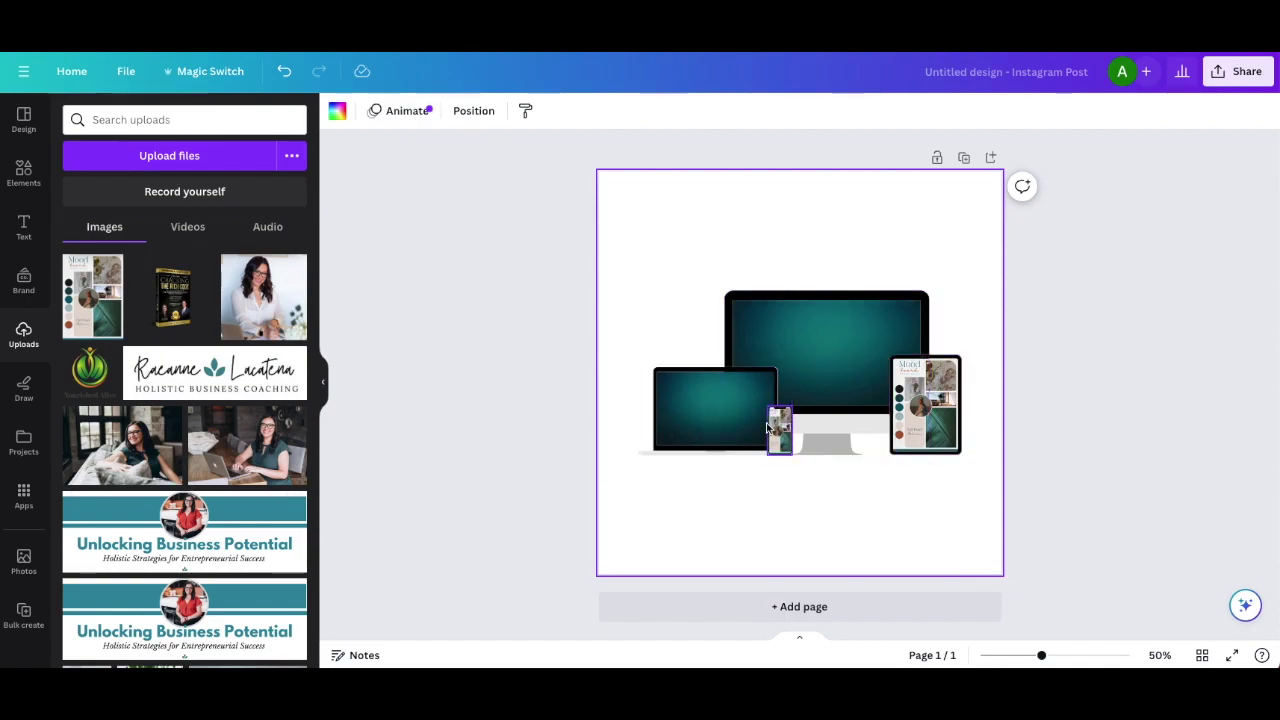
pyautogui.click(28, 178)
pyautogui.click(130, 119)
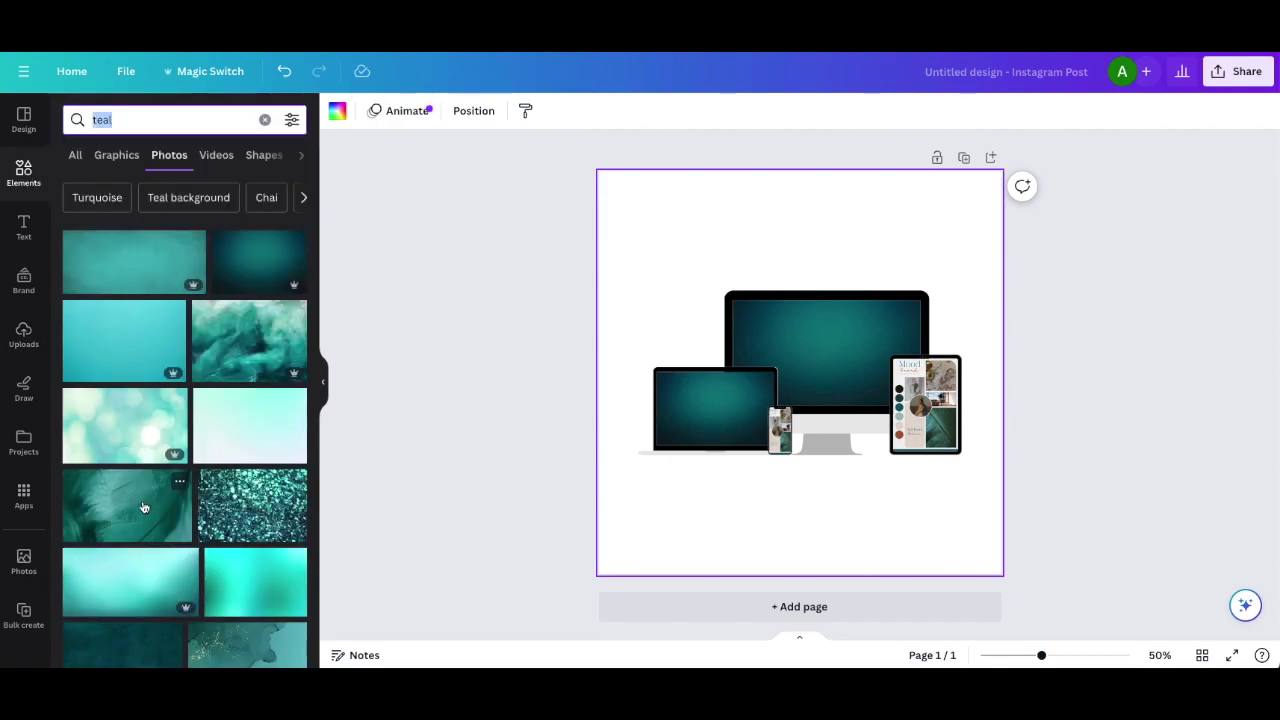
pyautogui.moveTo(145, 505); pyautogui.dragTo(764, 335)
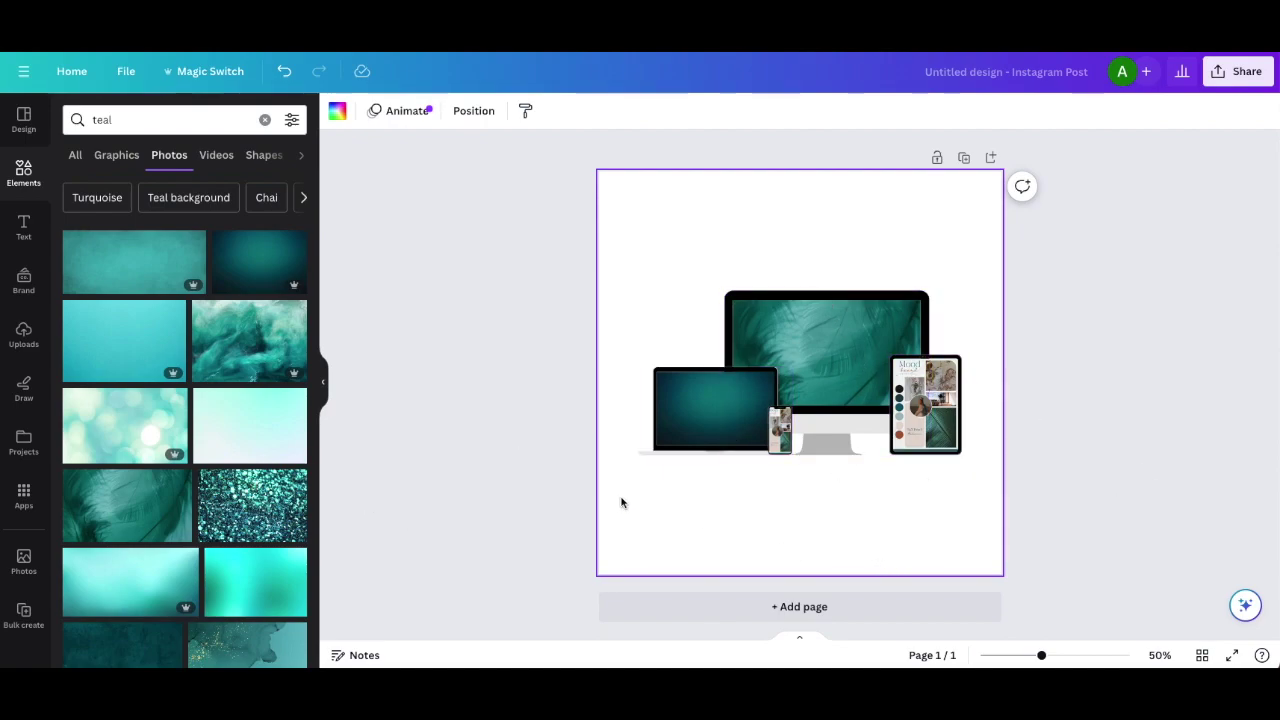
pyautogui.click(26, 226)
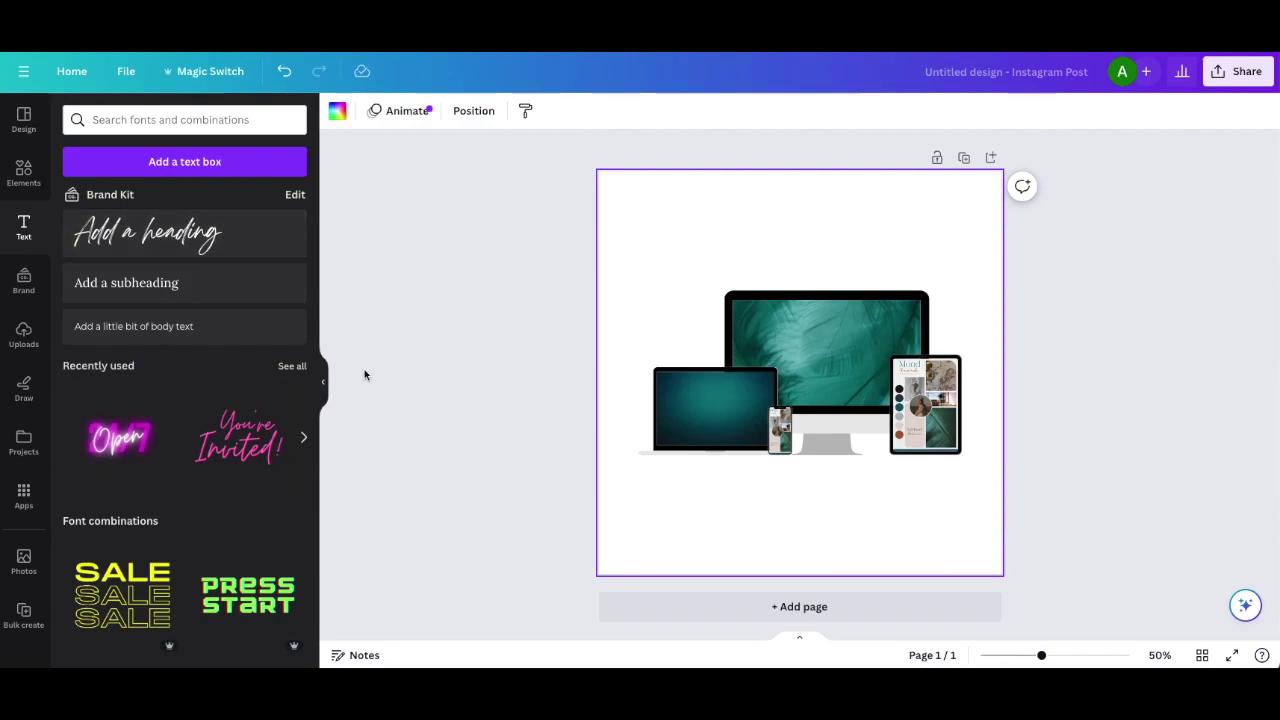
# Scroll through the Text panel's heading styles and font combinations, then back to the top
pyautogui.scroll(-5, 197, 403)
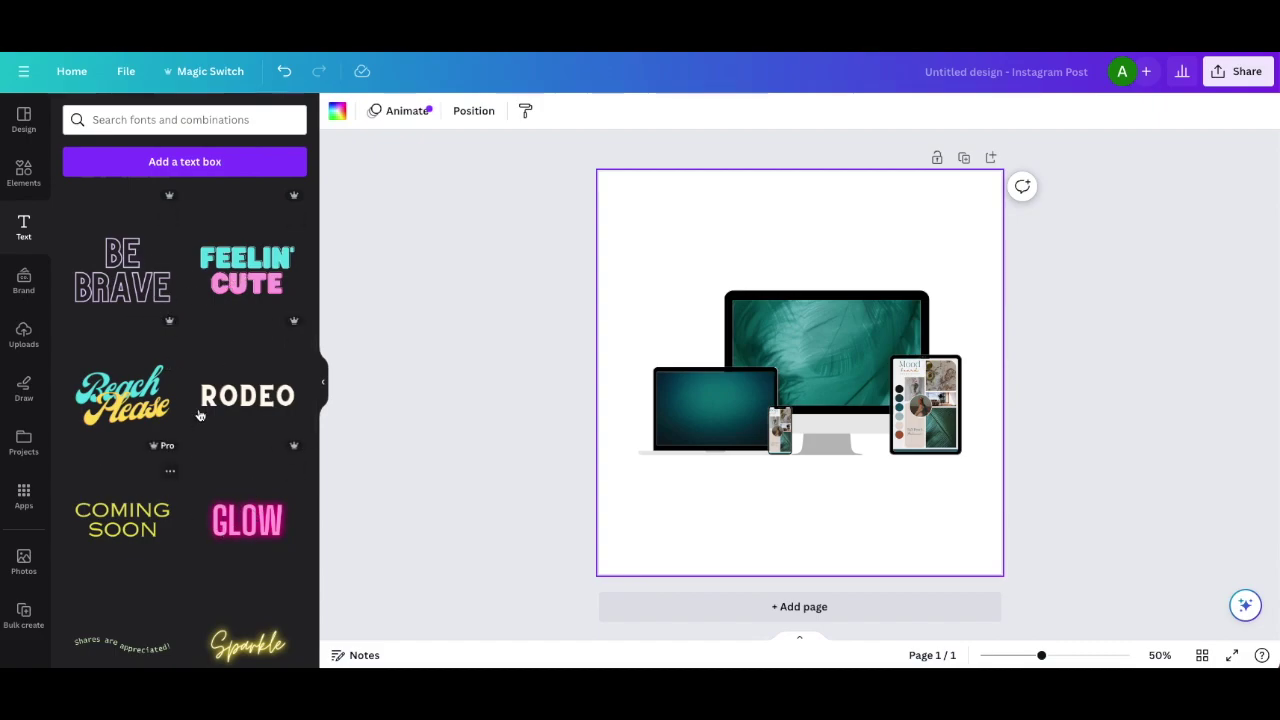
pyautogui.scroll(-2, 200, 416)
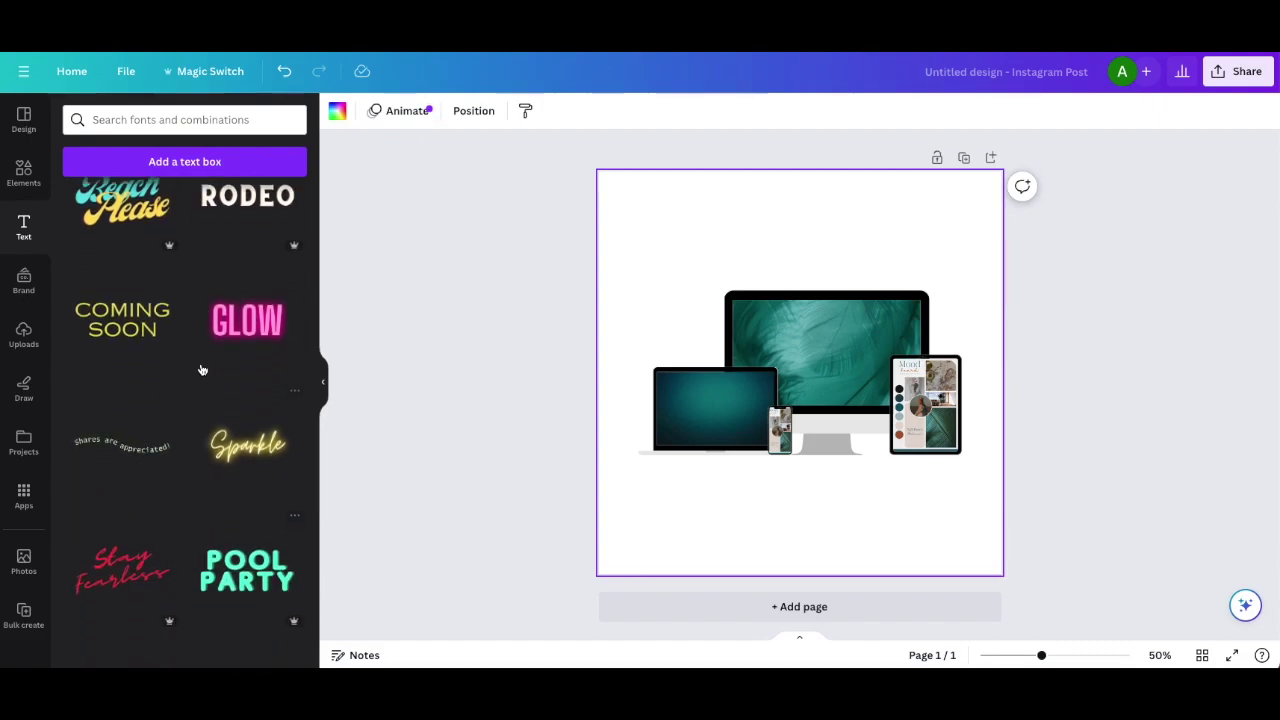
pyautogui.scroll(6, 201, 370)
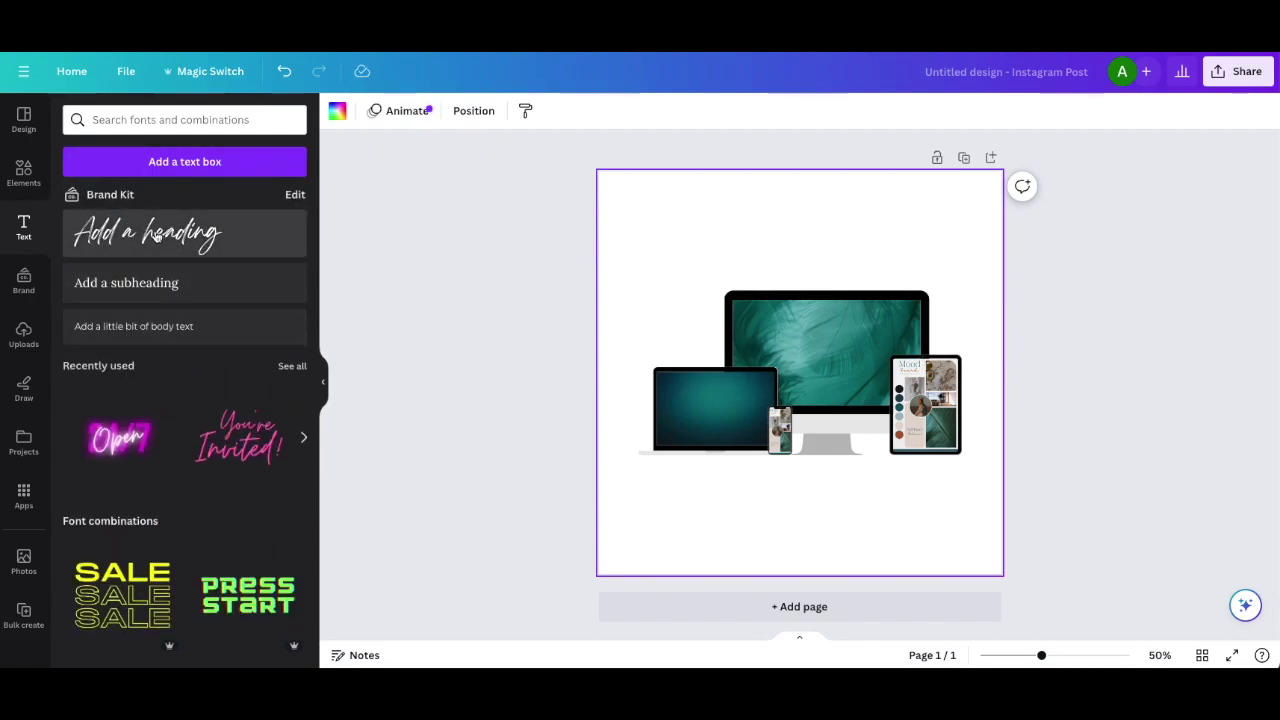
# Add a heading over the monitor screen and retitle it 'Awesome Ebook'
pyautogui.click(156, 236)
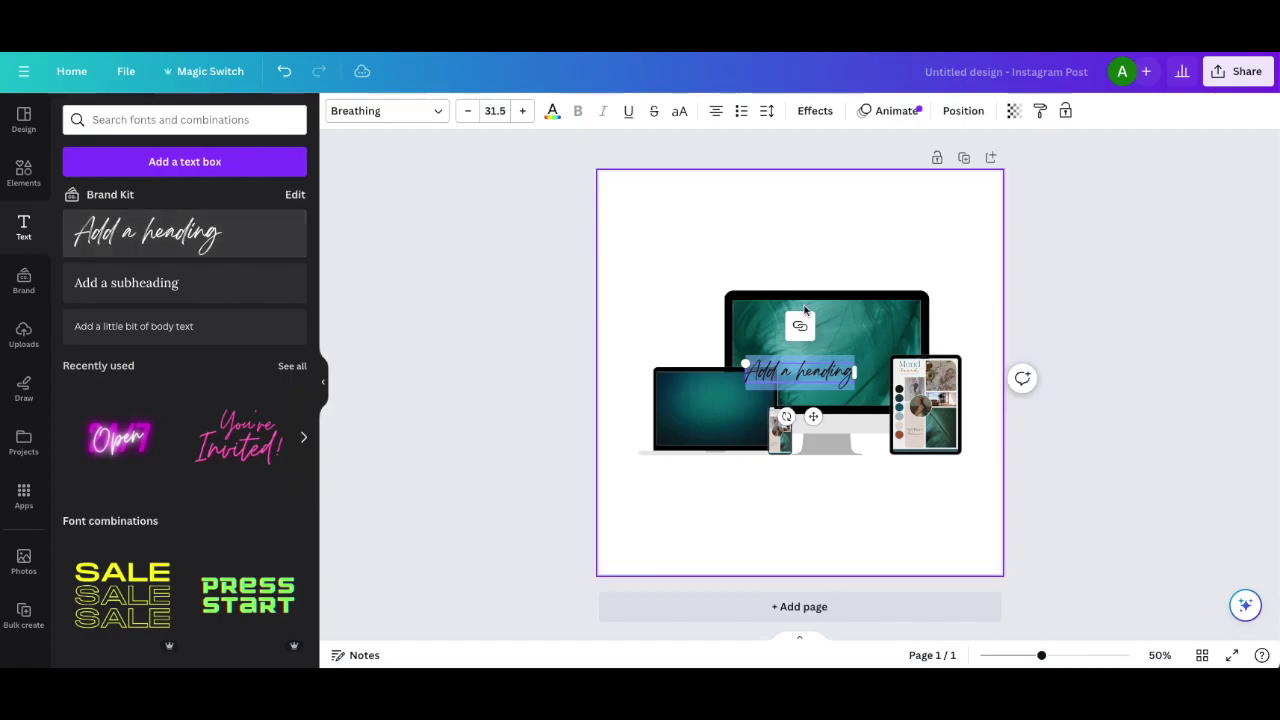
pyautogui.moveTo(814, 416); pyautogui.dragTo(840, 375)
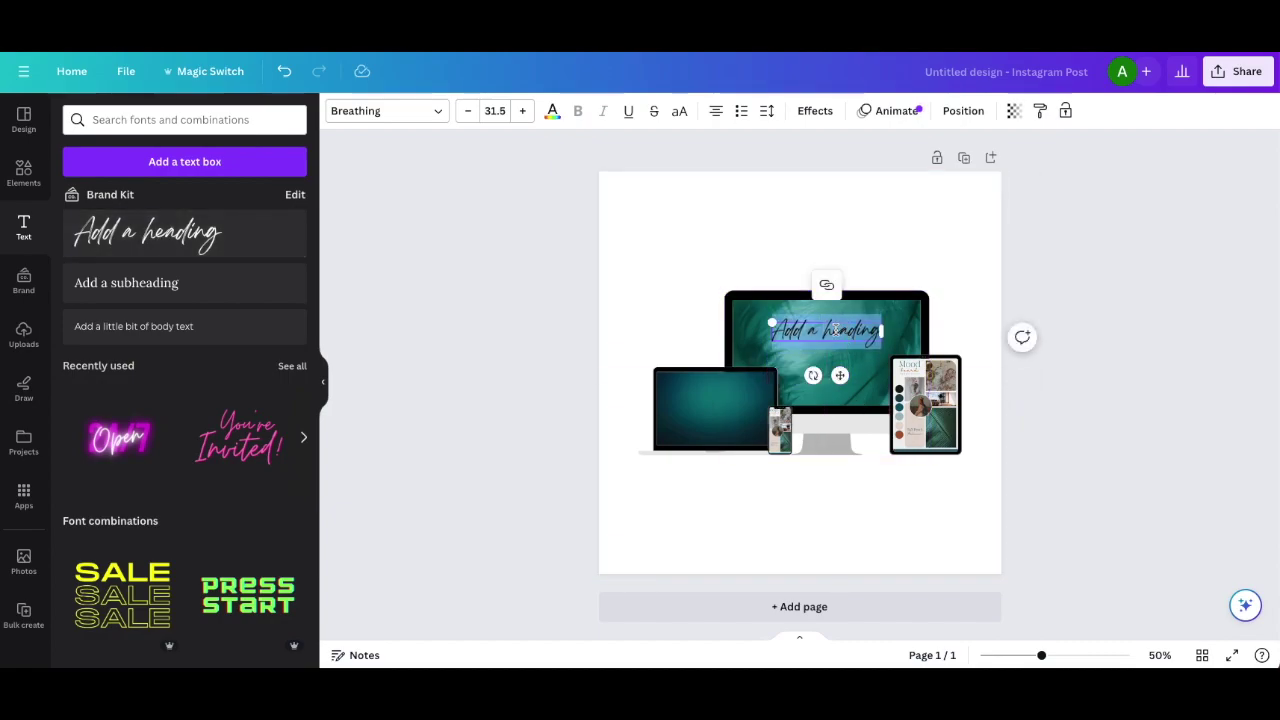
pyautogui.write('Awesome')
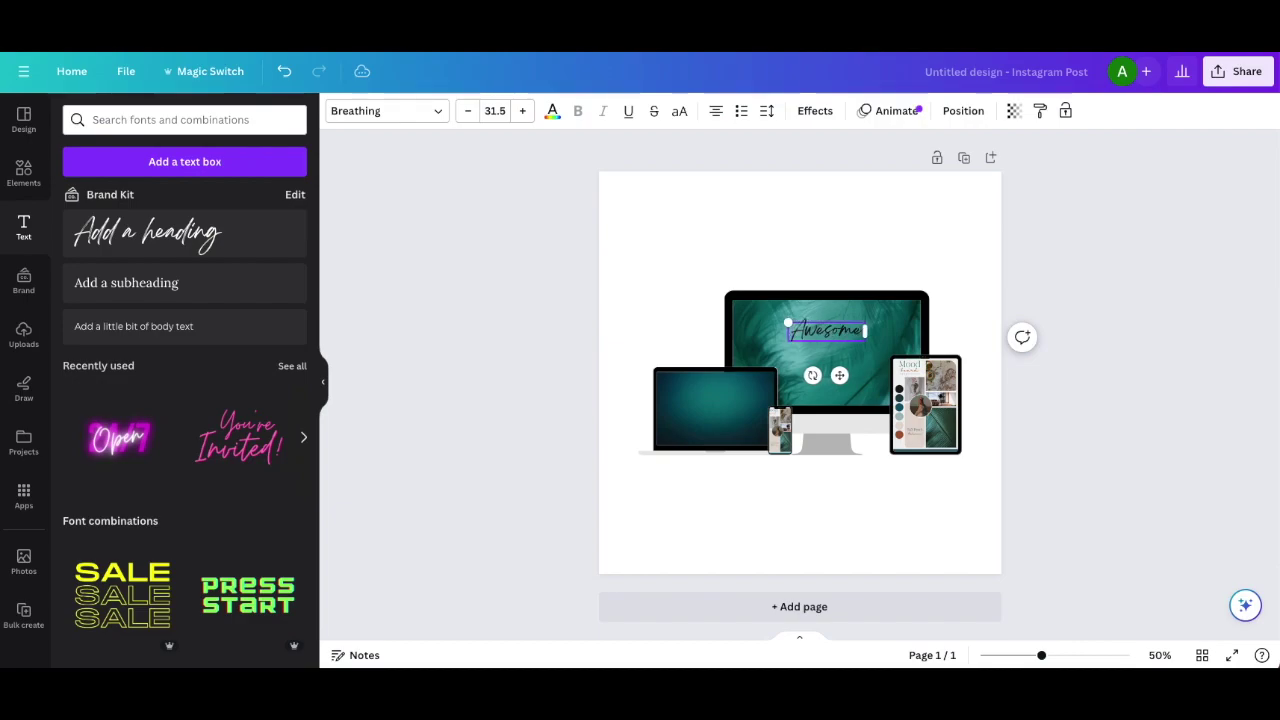
pyautogui.write(' eBook')
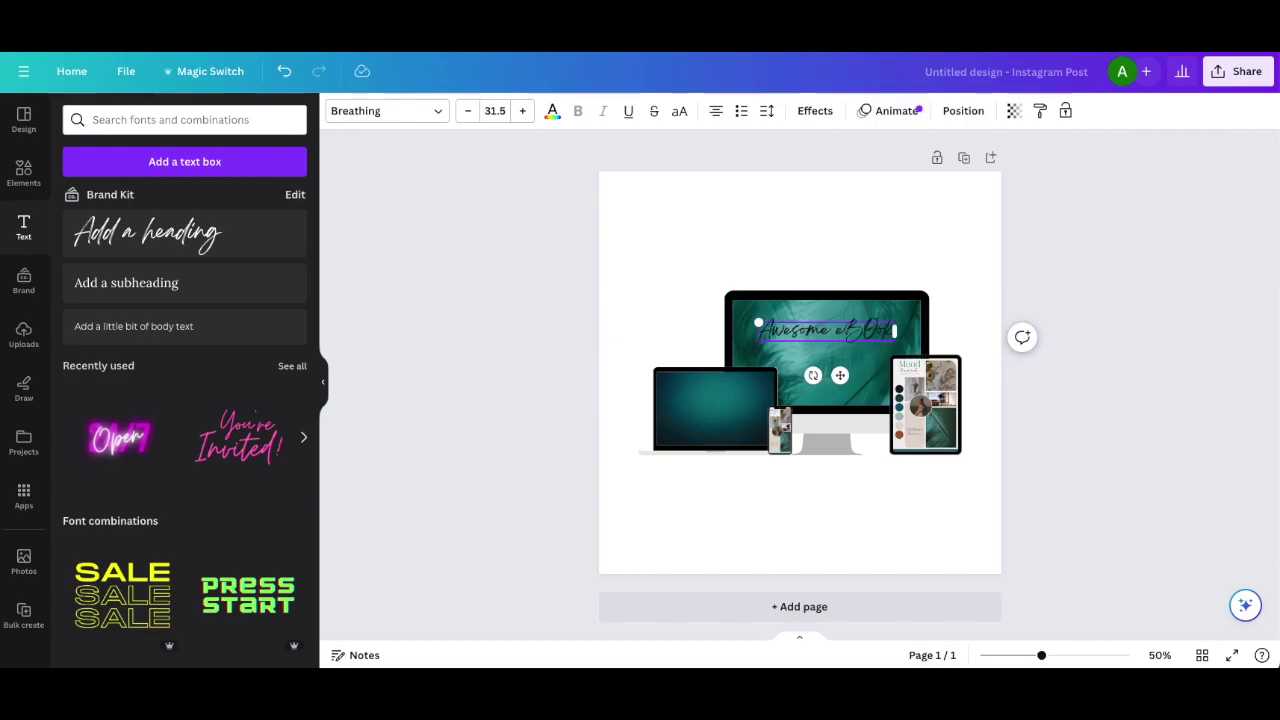
pyautogui.press('BackSpace')
pyautogui.press('BackSpace')
pyautogui.press('BackSpace')
pyautogui.press('BackSpace')
pyautogui.press('BackSpace')
pyautogui.press('BackSpace')
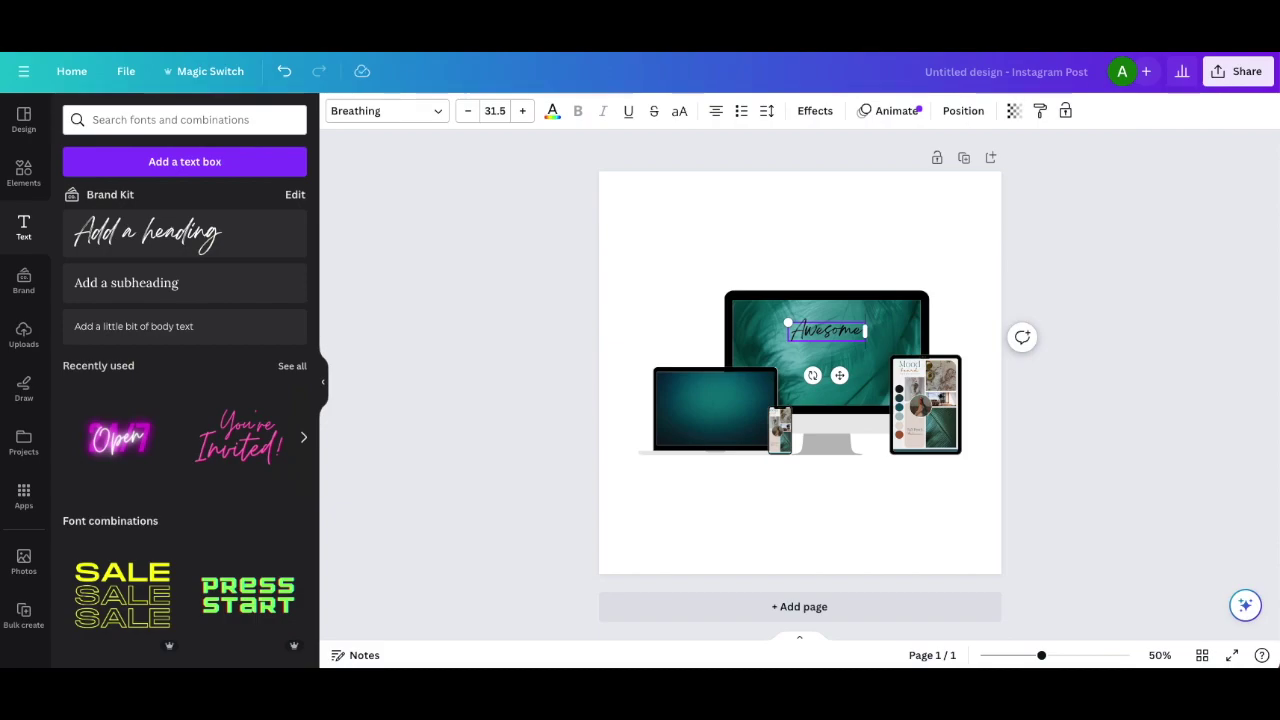
pyautogui.write('Ebook')
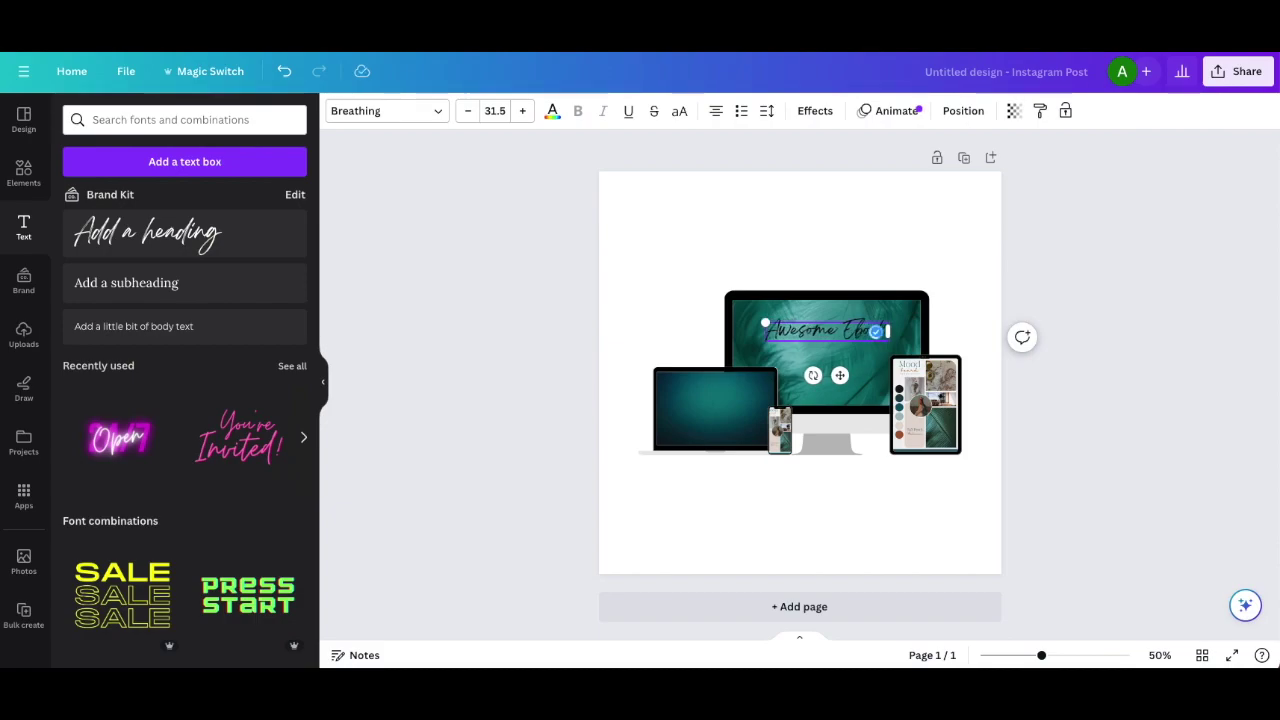
pyautogui.click(660, 296)
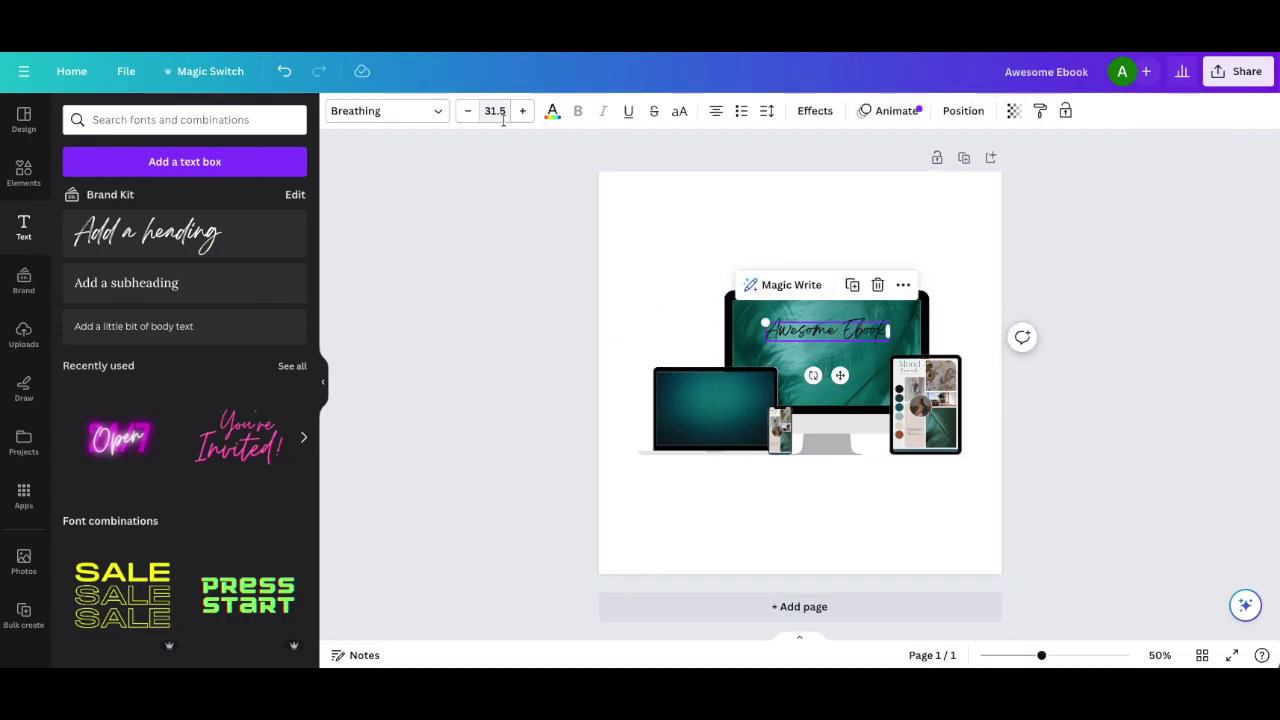
# Set the heading's text colour to white
pyautogui.click(552, 111)
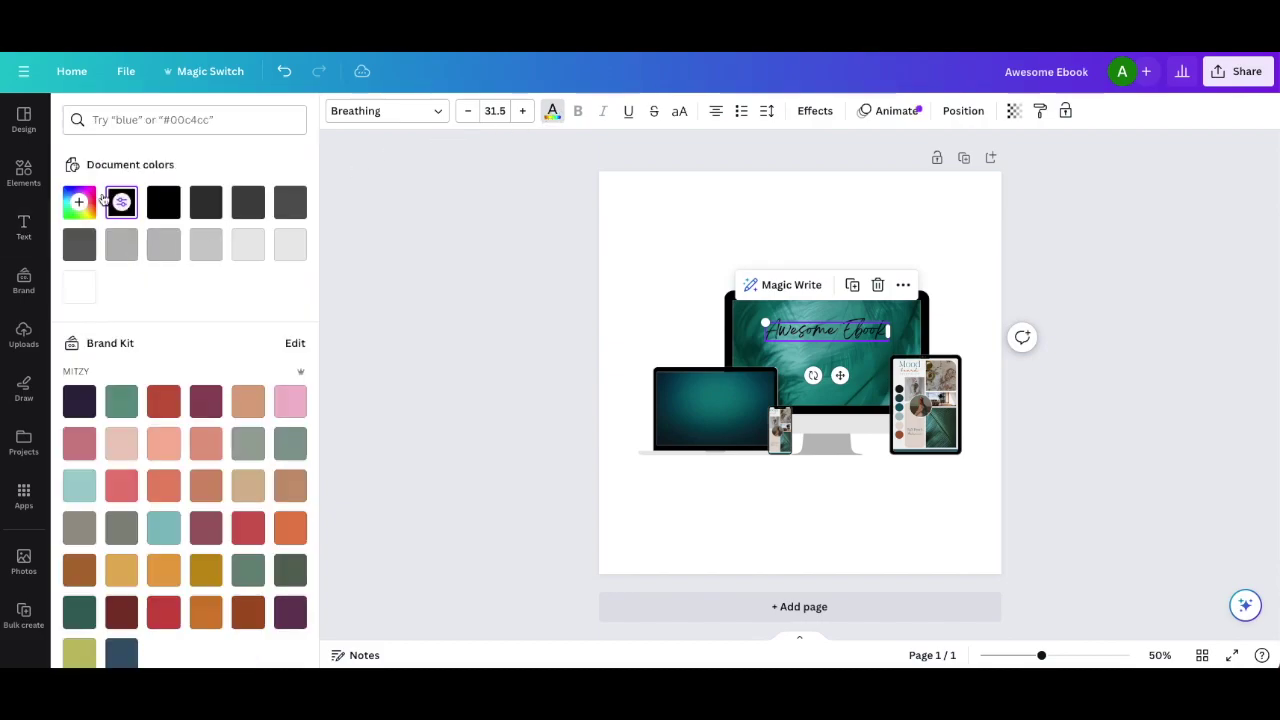
pyautogui.click(206, 614)
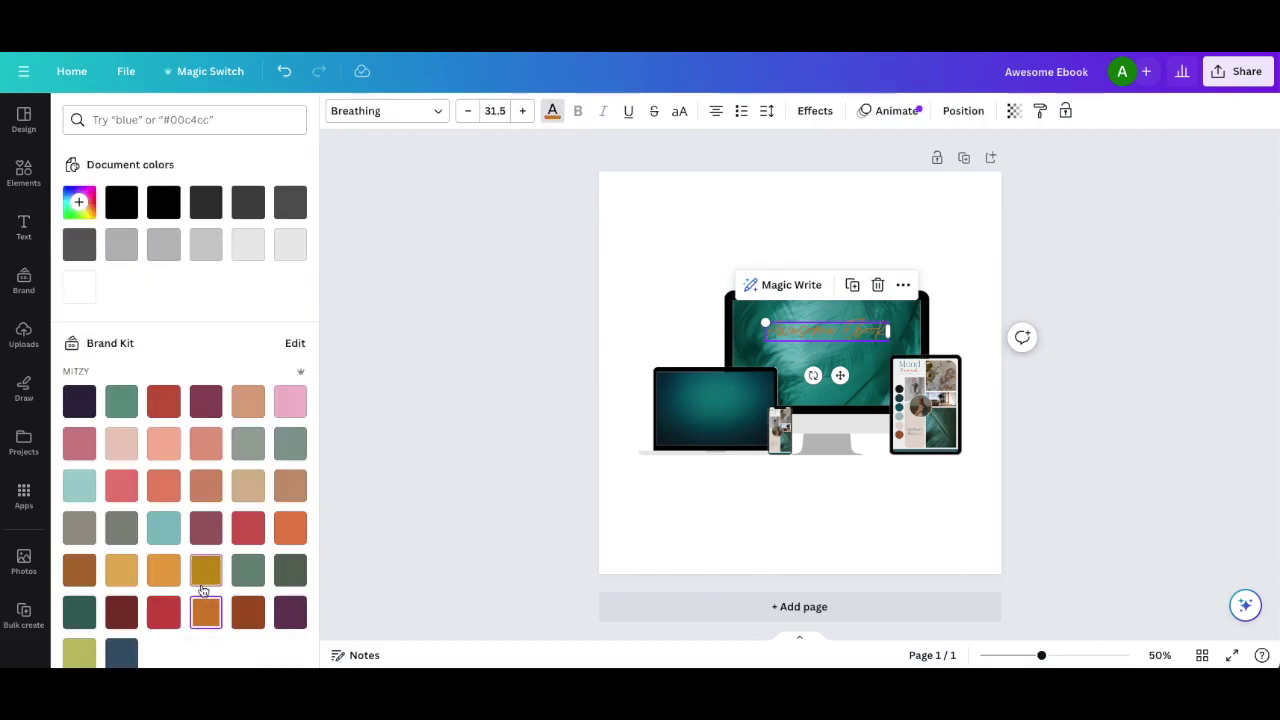
pyautogui.click(203, 583)
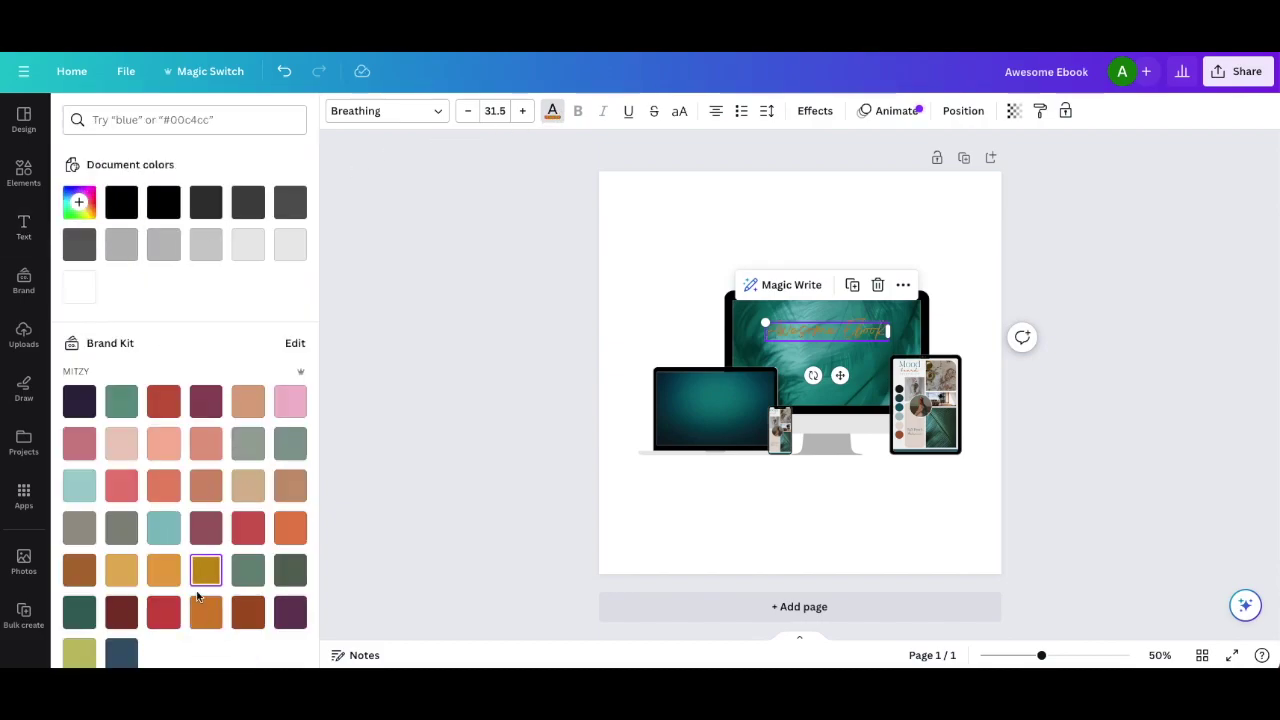
pyautogui.click(79, 287)
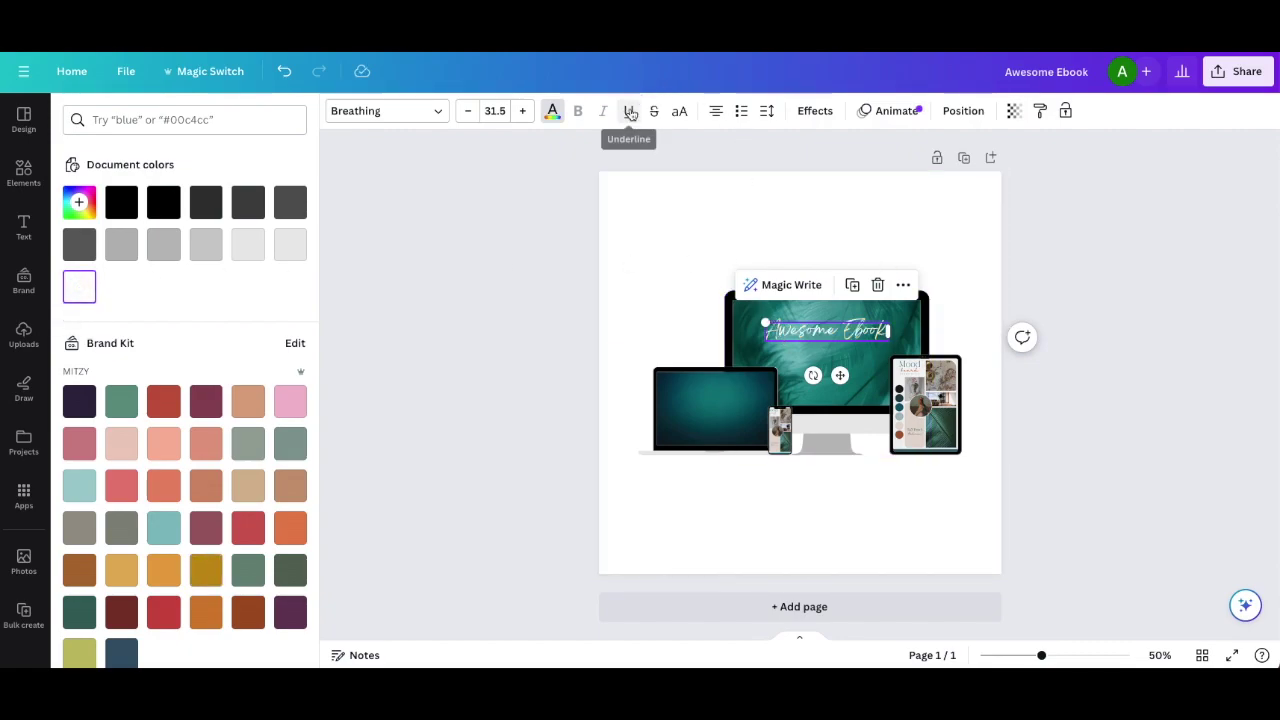
# Enlarge the heading to 37.6, centre it on the page, and add a subheading box
pyautogui.moveTo(764, 320); pyautogui.dragTo(740, 316)
pyautogui.click(830, 337)
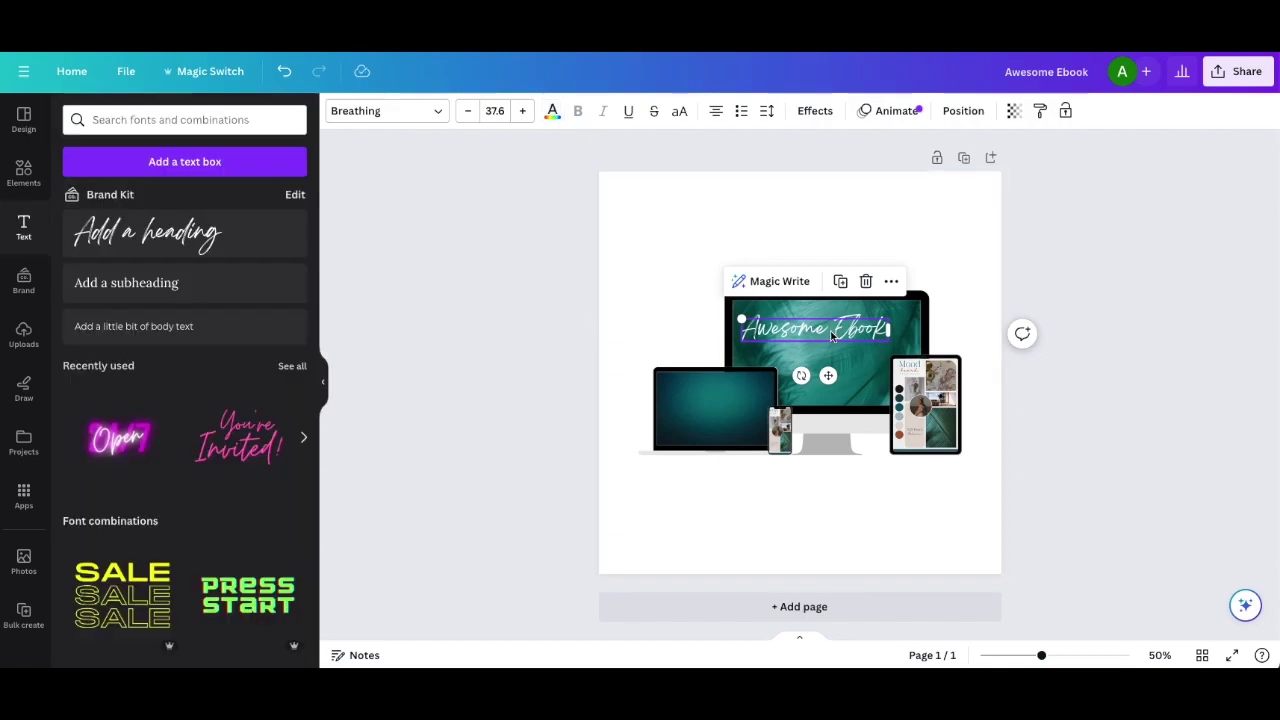
pyautogui.click(637, 294)
pyautogui.moveTo(836, 330); pyautogui.dragTo(847, 330)
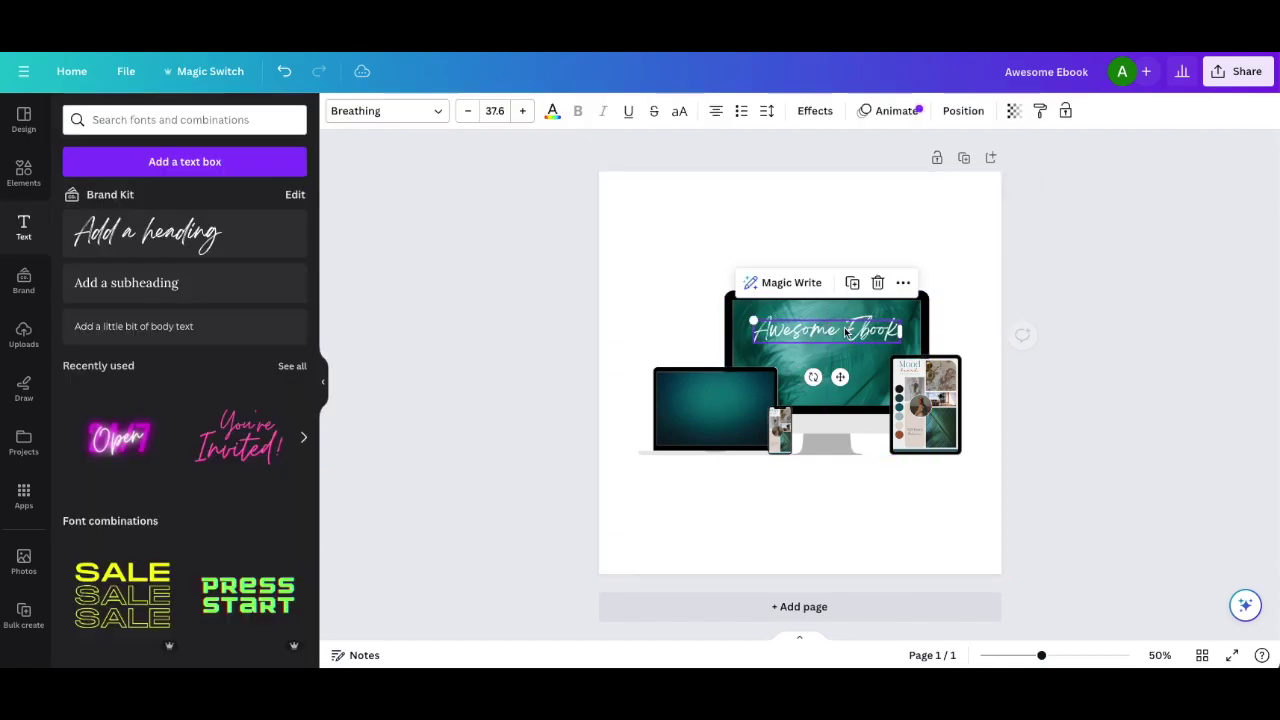
pyautogui.click(140, 290)
# Place the subheading under the title, and put a smaller copy of both on the laptop screen
pyautogui.moveTo(844, 388); pyautogui.dragTo(844, 395)
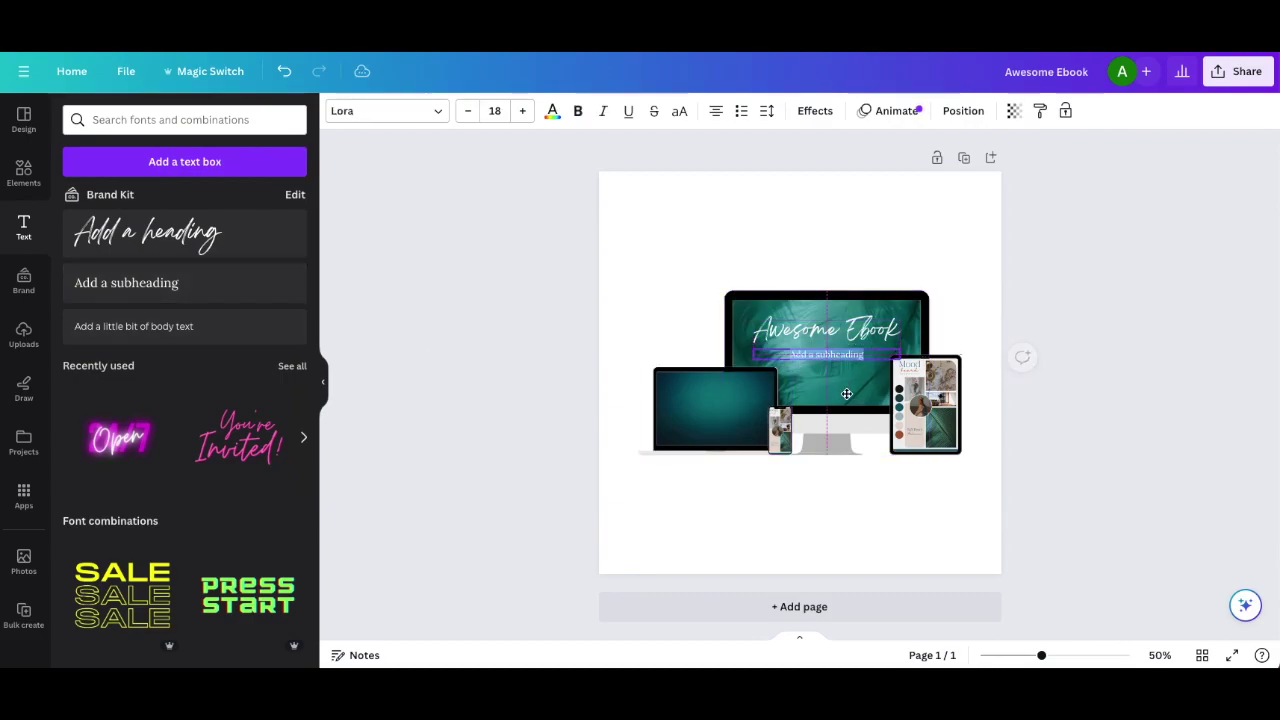
pyautogui.click(805, 332)
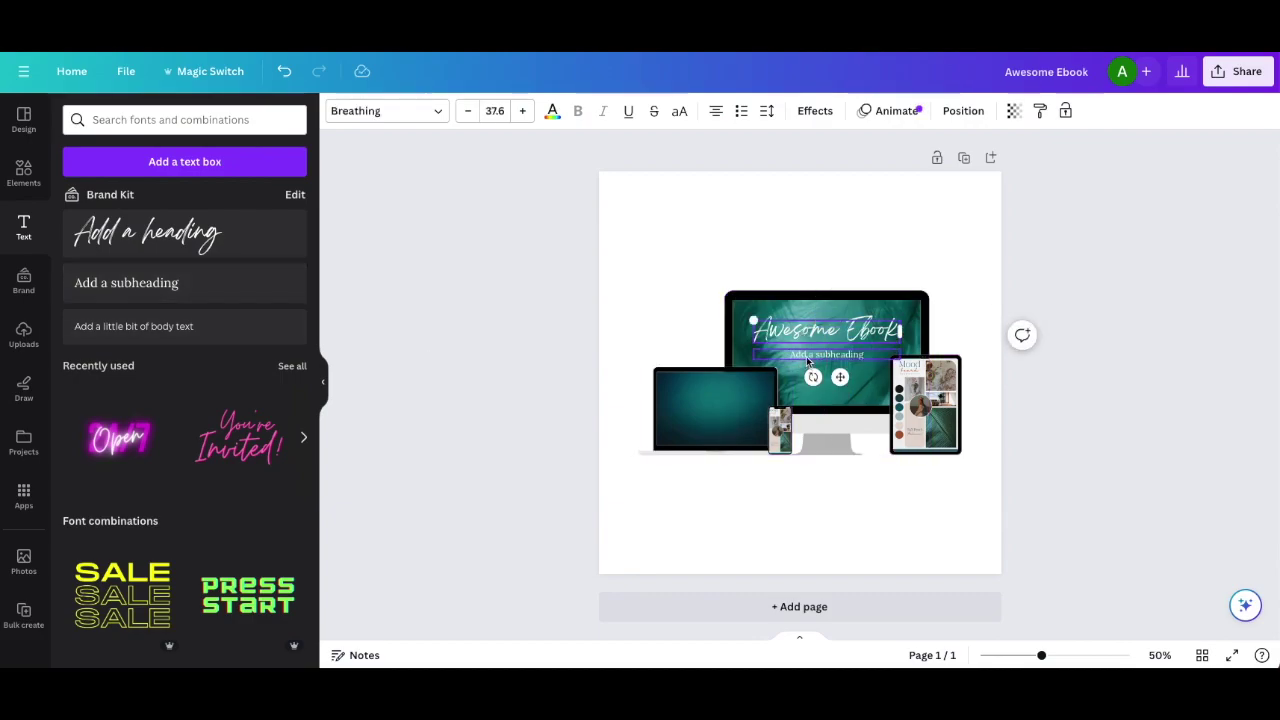
pyautogui.keyDown('shift'); pyautogui.click(808, 360); pyautogui.keyUp('shift')
pyautogui.hotkey('ctrl', 'd')
pyautogui.moveTo(808, 362); pyautogui.dragTo(727, 427)
pyautogui.moveTo(820, 386); pyautogui.dragTo(734, 395)
pyautogui.click(591, 414)
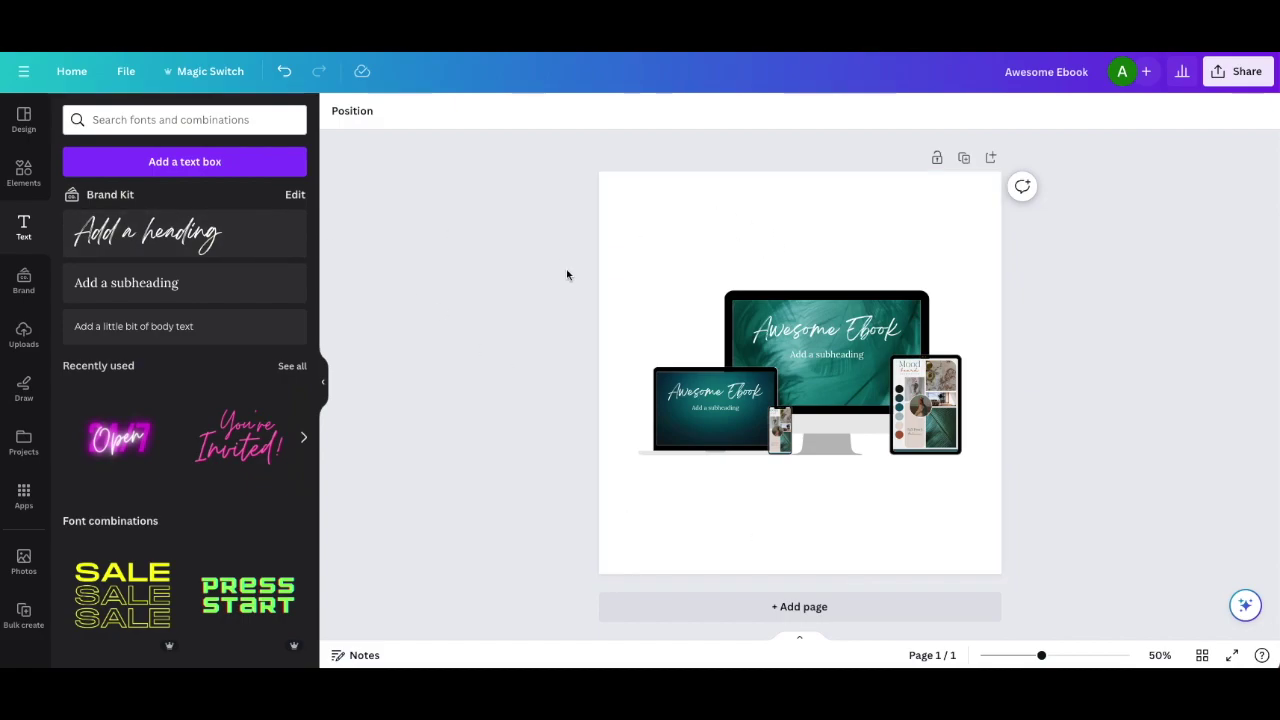
pyautogui.click(23, 172)
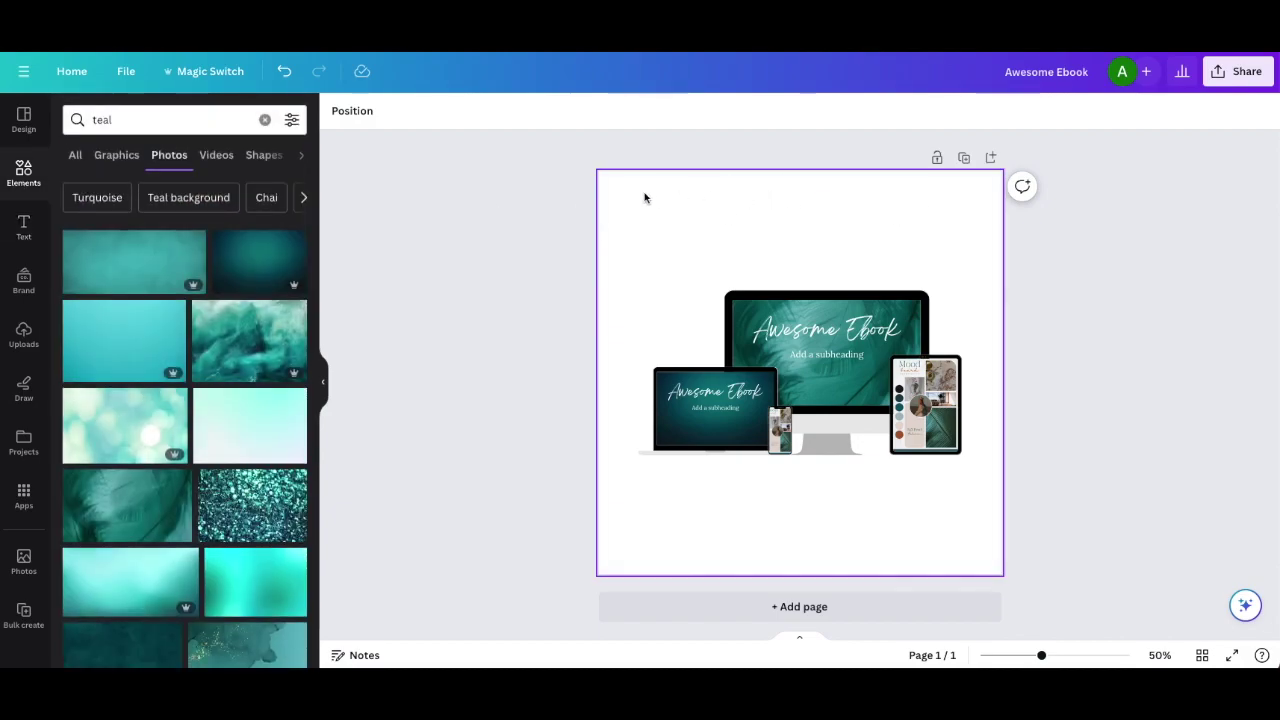
# Clear the teal search in the elements library to show its default listings
pyautogui.click(644, 197)
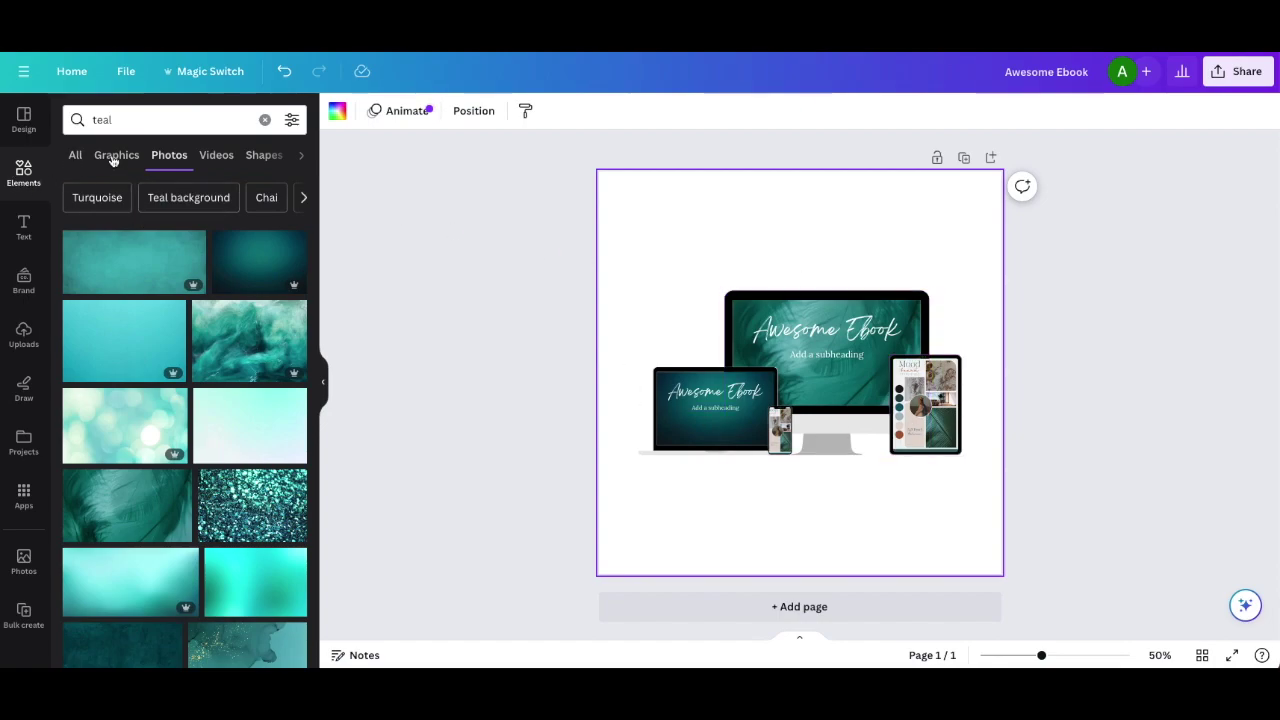
pyautogui.click(291, 120)
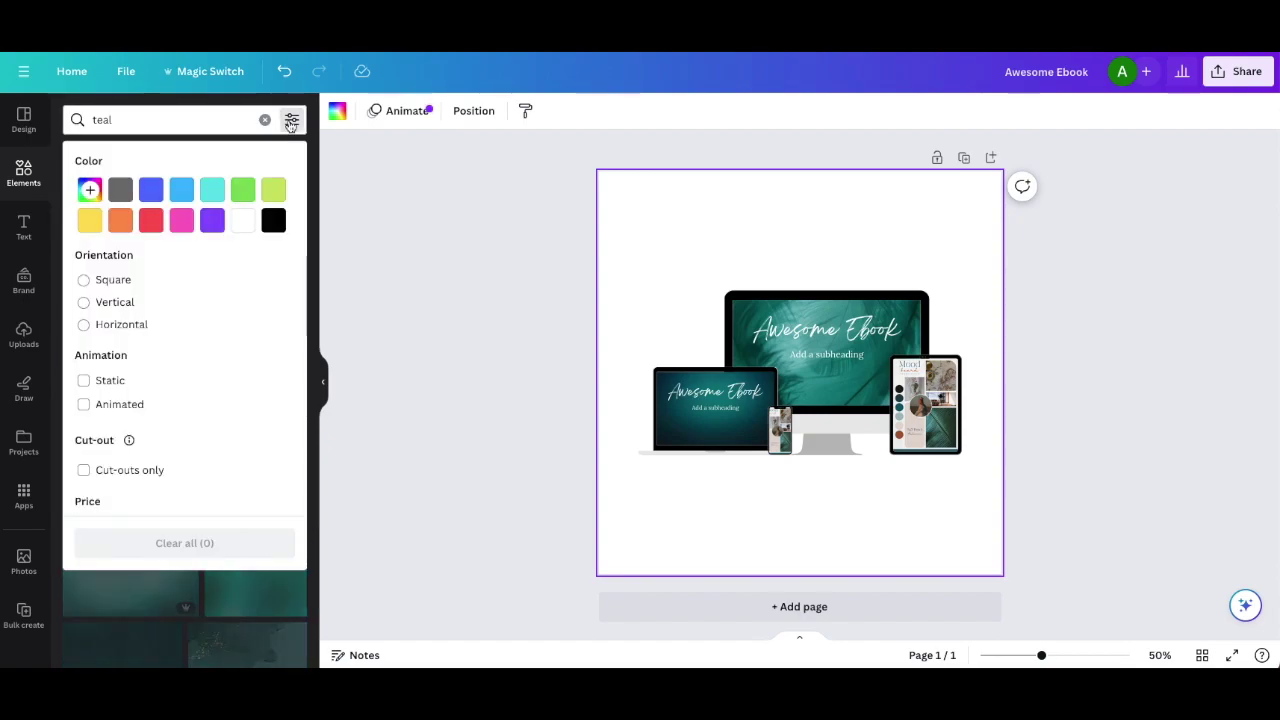
pyautogui.scroll(-1, 180, 370)
pyautogui.scroll(1, 180, 372)
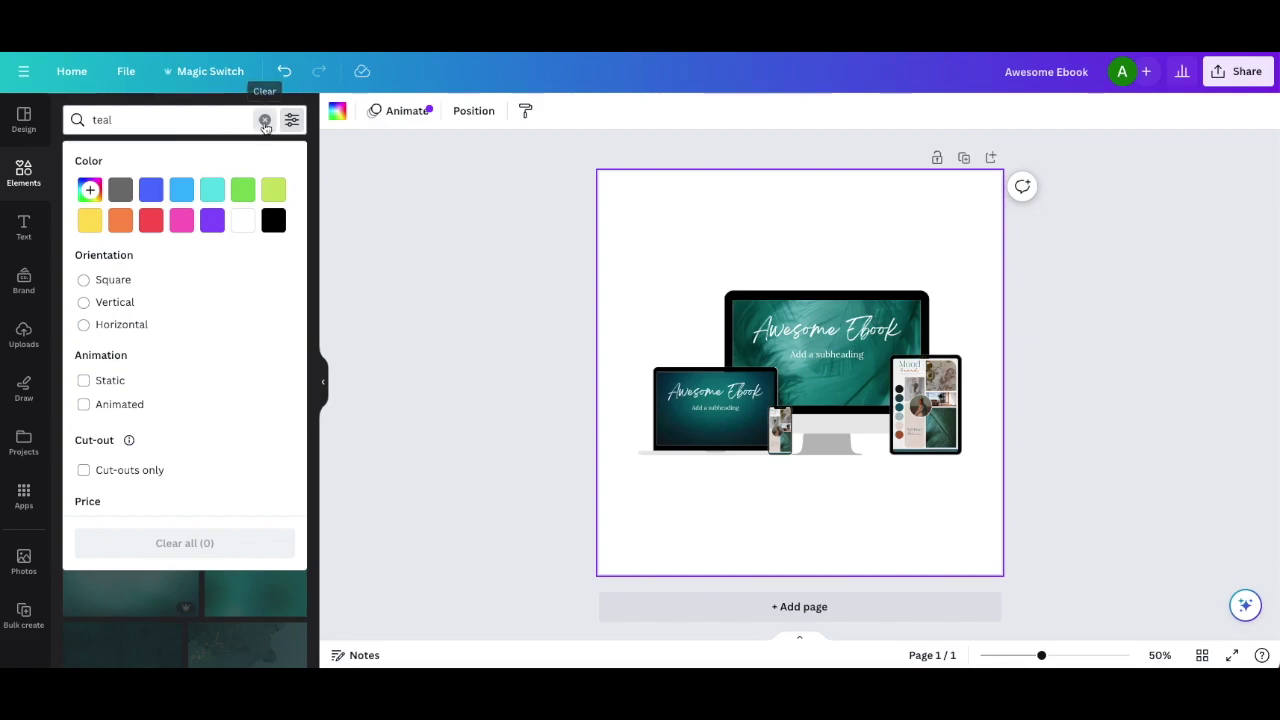
pyautogui.click(265, 121)
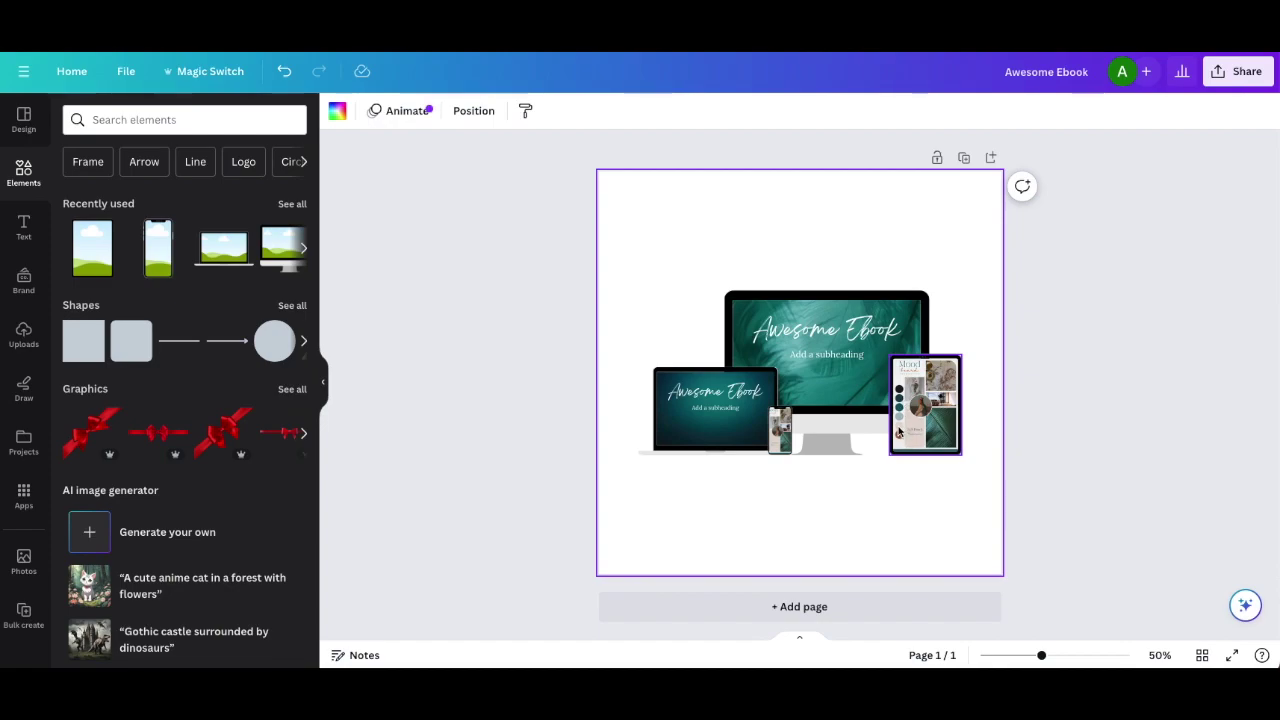
# Set the page background to a very pale pink custom colour (#FFF7F7)
pyautogui.click(337, 110)
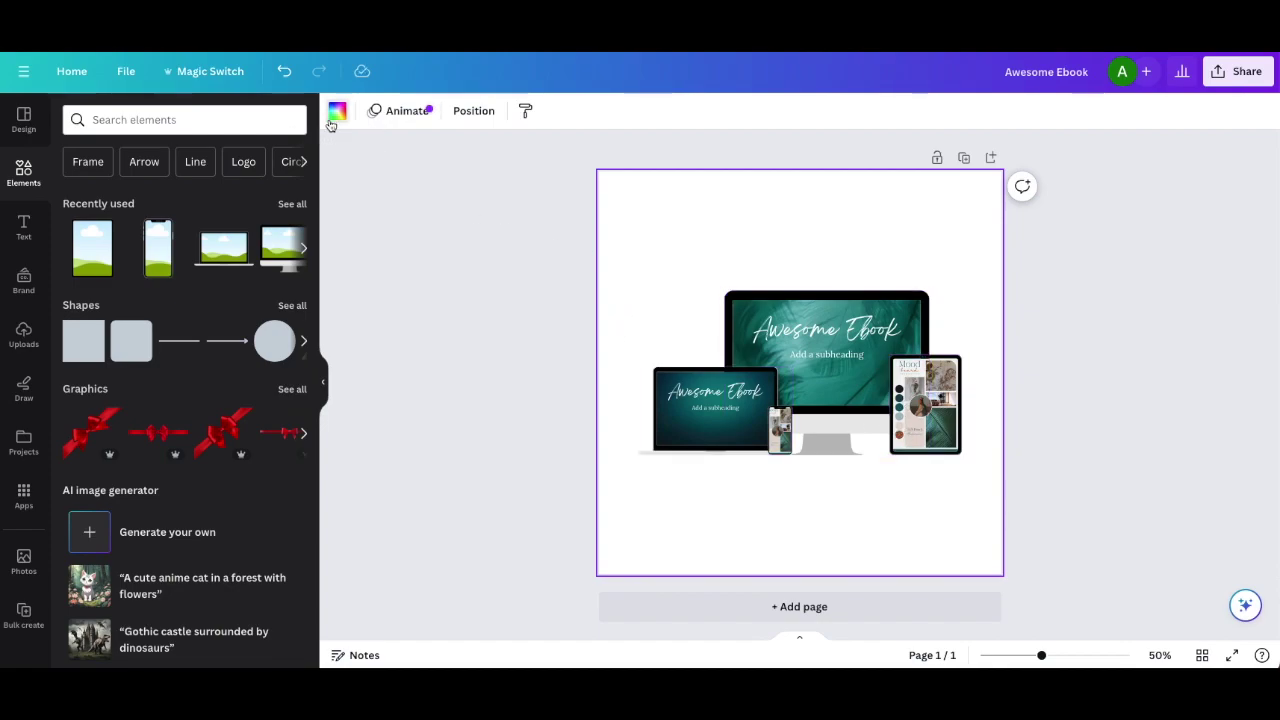
pyautogui.click(78, 204)
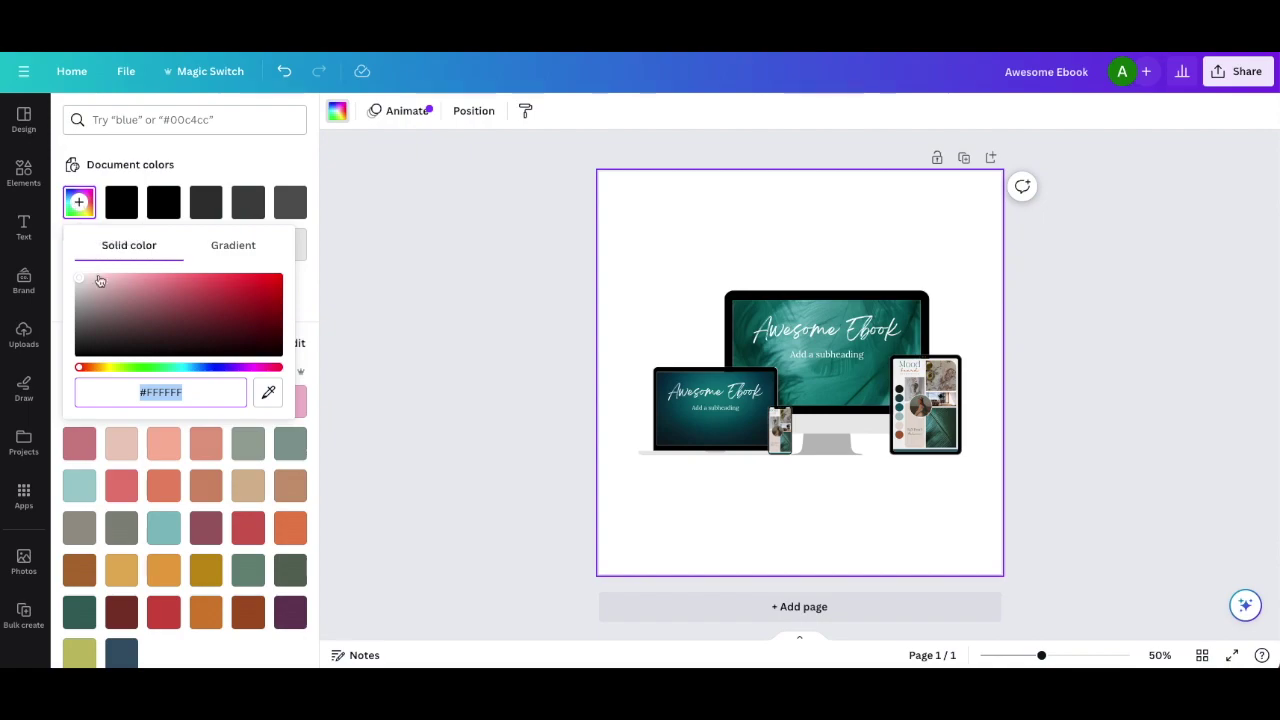
pyautogui.click(97, 277)
pyautogui.moveTo(97, 277); pyautogui.dragTo(82, 274)
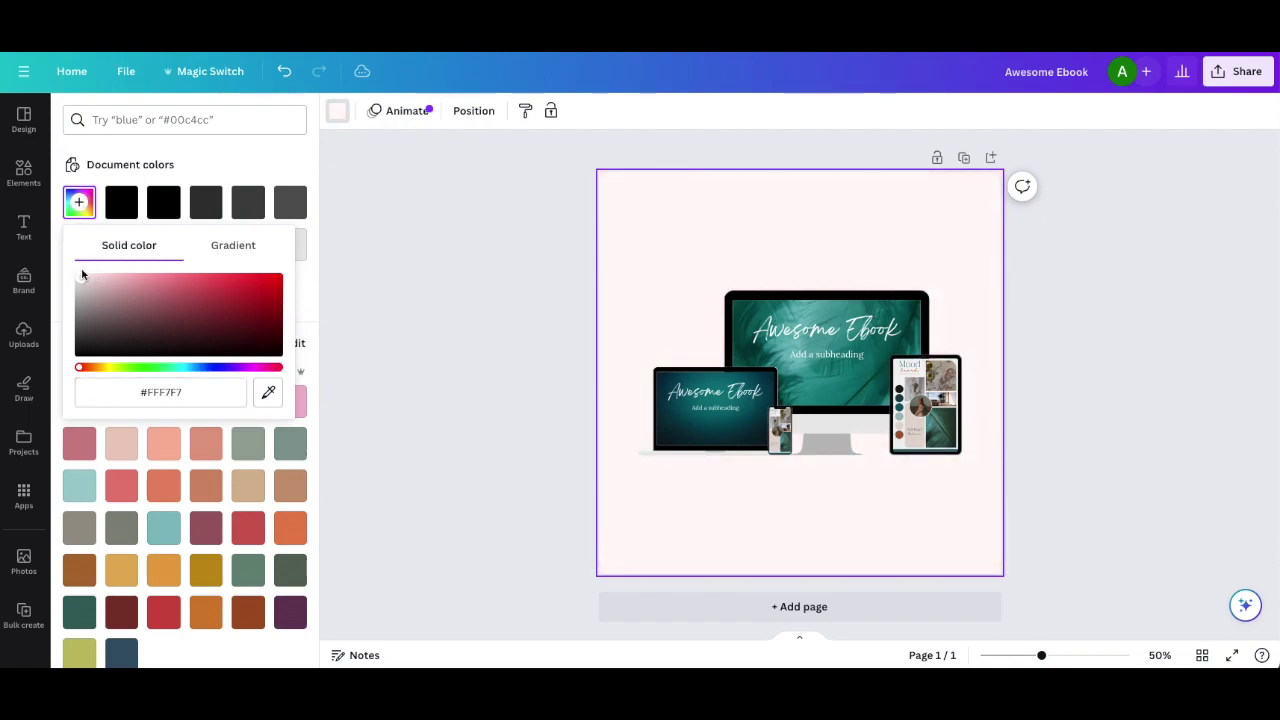
# Search the elements library for 'border'
pyautogui.click(24, 175)
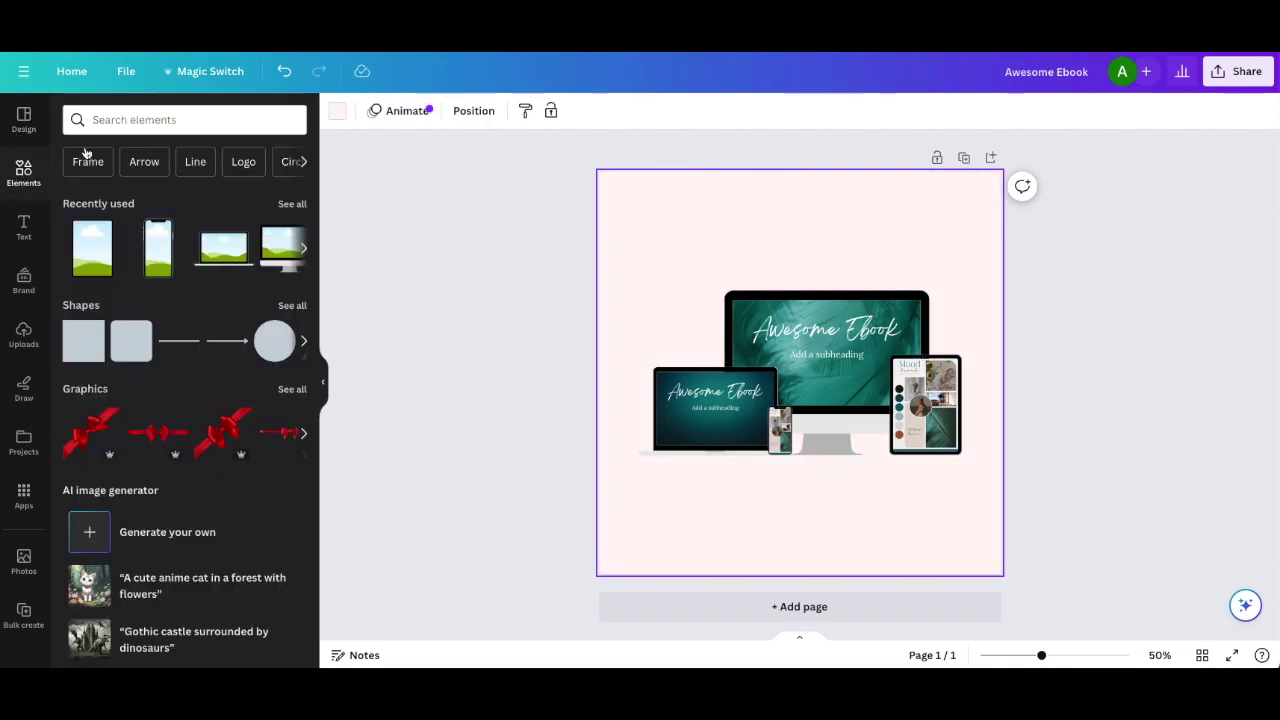
pyautogui.write('v')
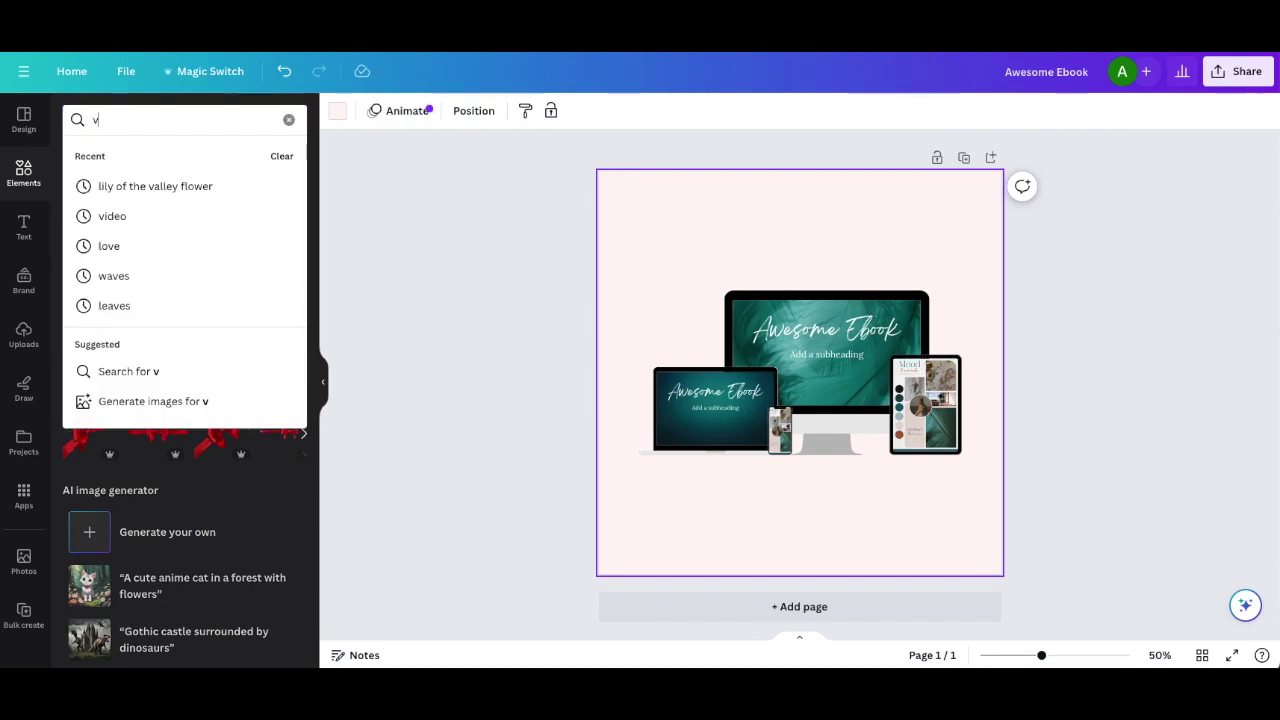
pyautogui.write('o')
pyautogui.press('BackSpace')
pyautogui.press('BackSpace')
pyautogui.write('vorde')
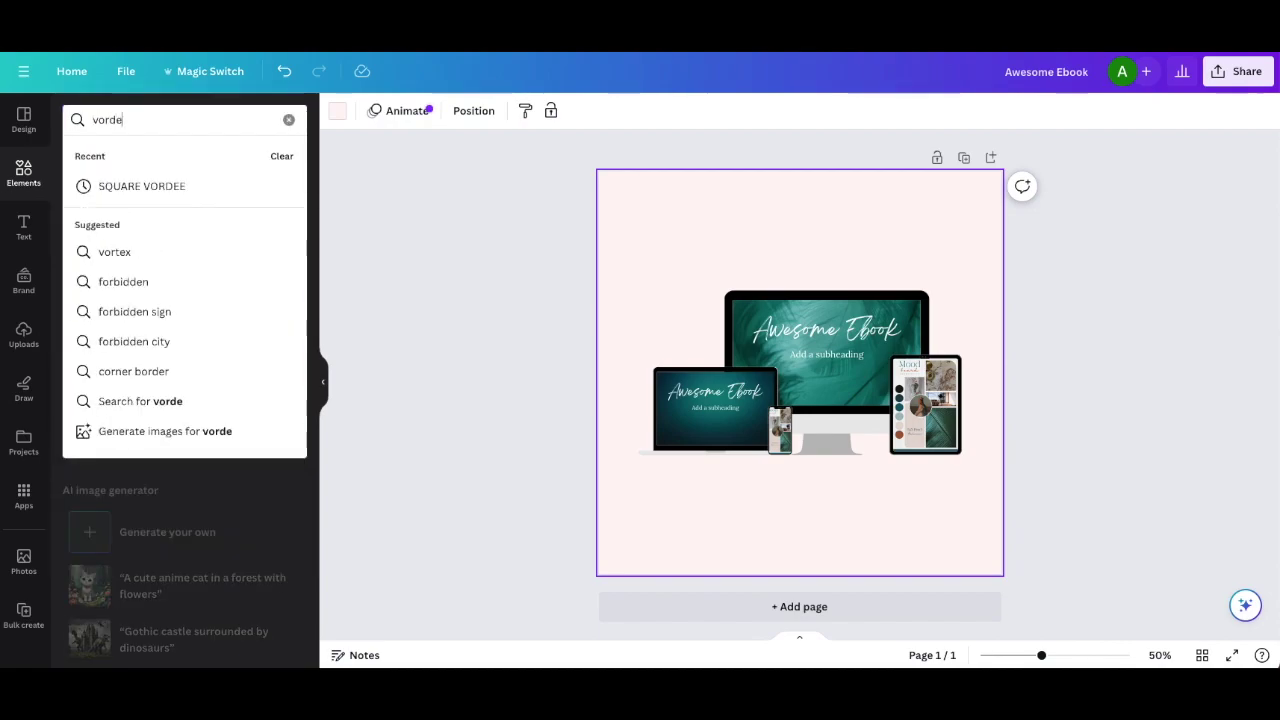
pyautogui.press('BackSpace')
pyautogui.press('BackSpace')
pyautogui.press('BackSpace')
pyautogui.write('border')
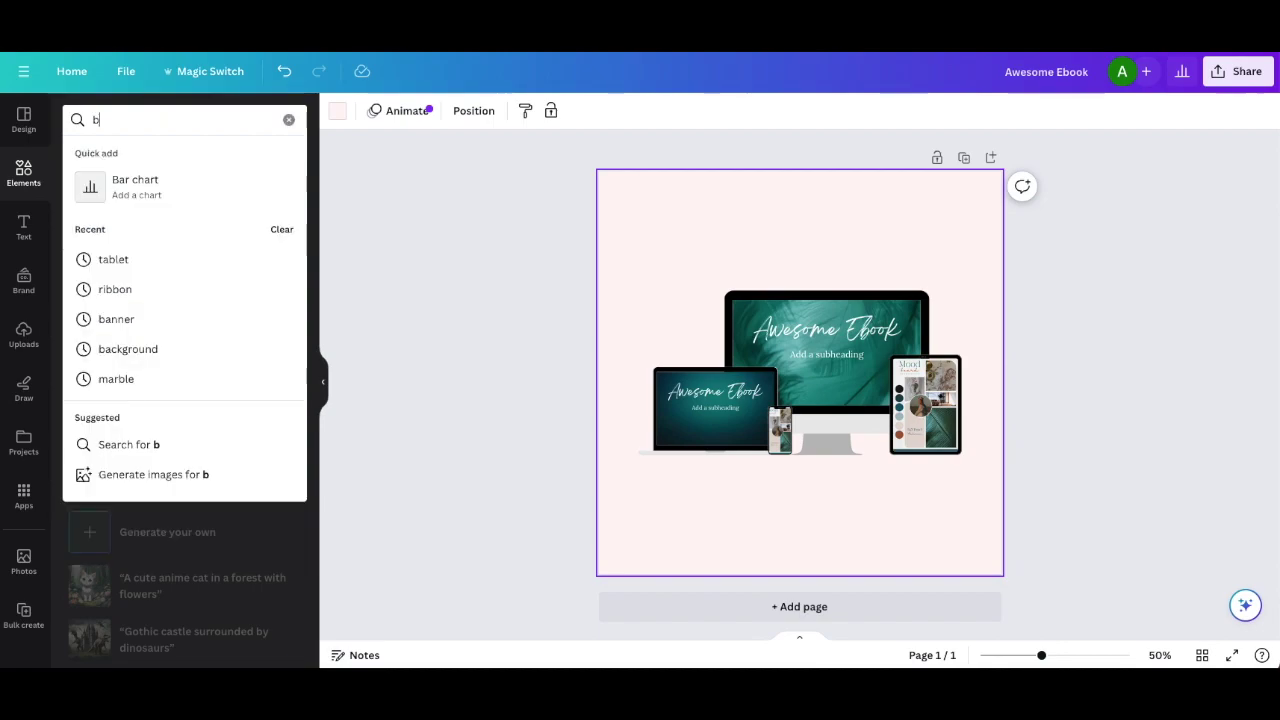
pyautogui.press('Return')
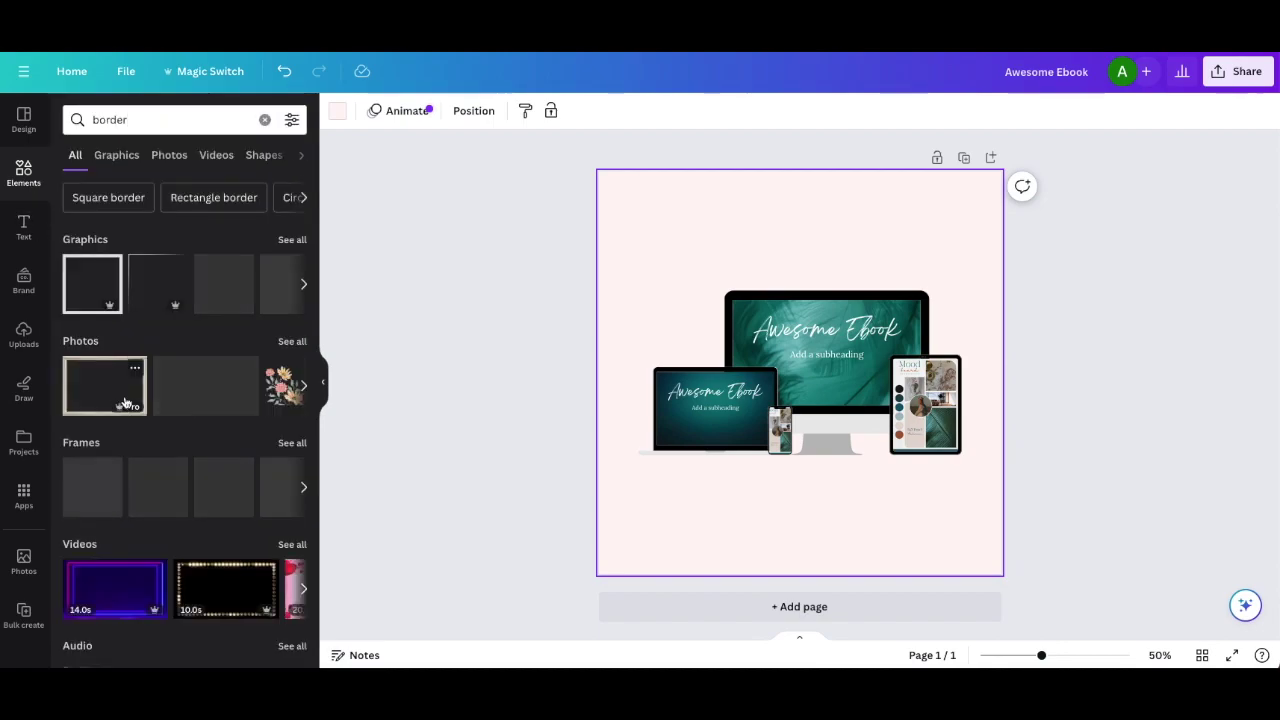
# Add a square border element, move it to the upper left, then delete it
pyautogui.click(775, 310)
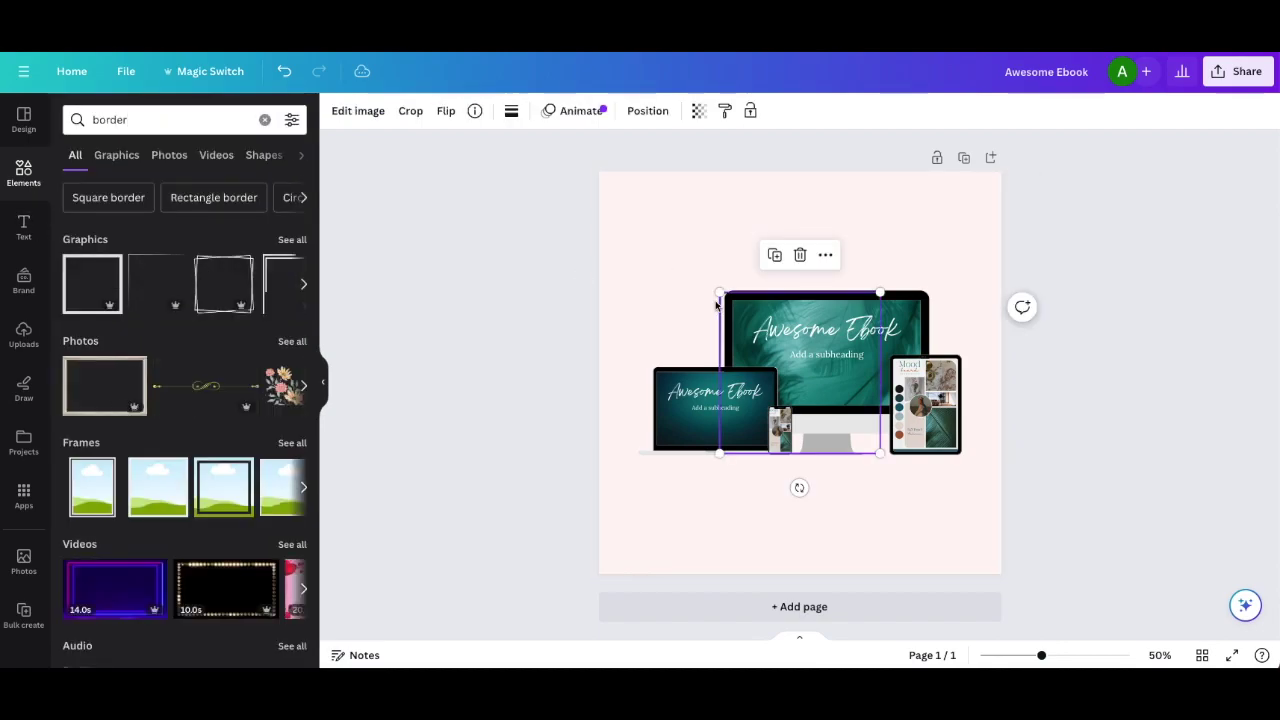
pyautogui.moveTo(718, 293); pyautogui.dragTo(631, 206)
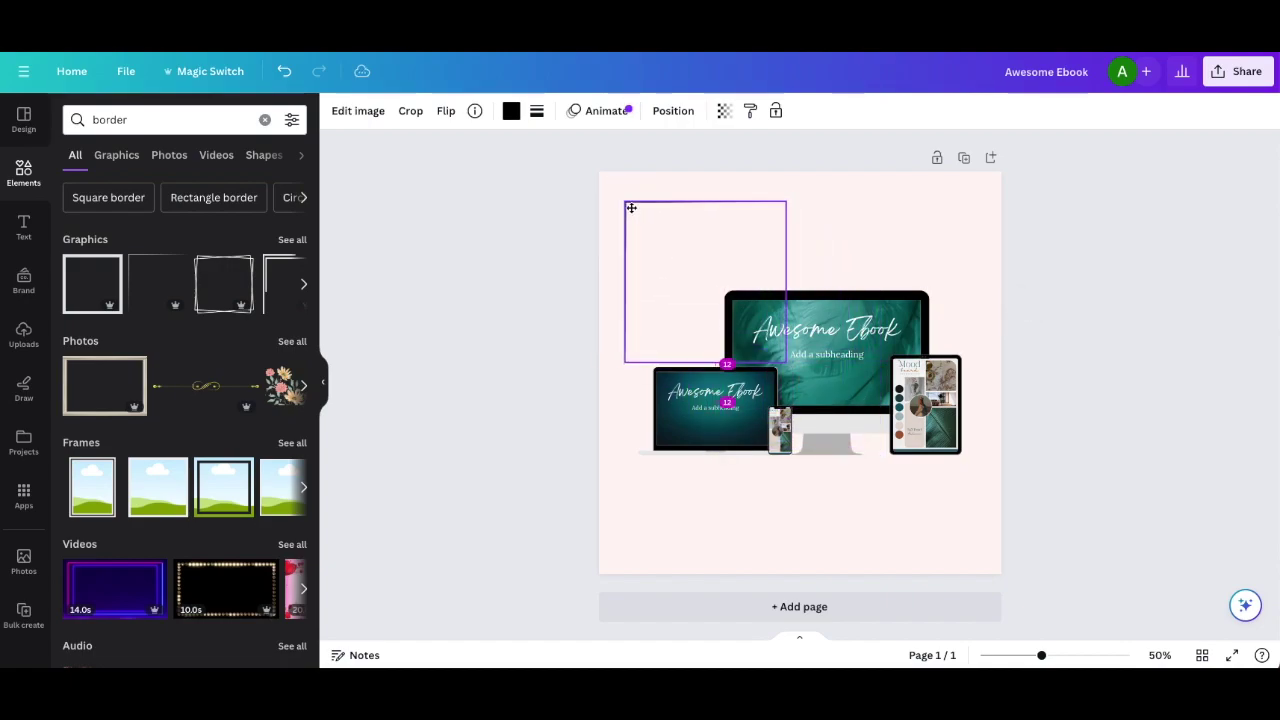
pyautogui.click(511, 404)
pyautogui.click(661, 243)
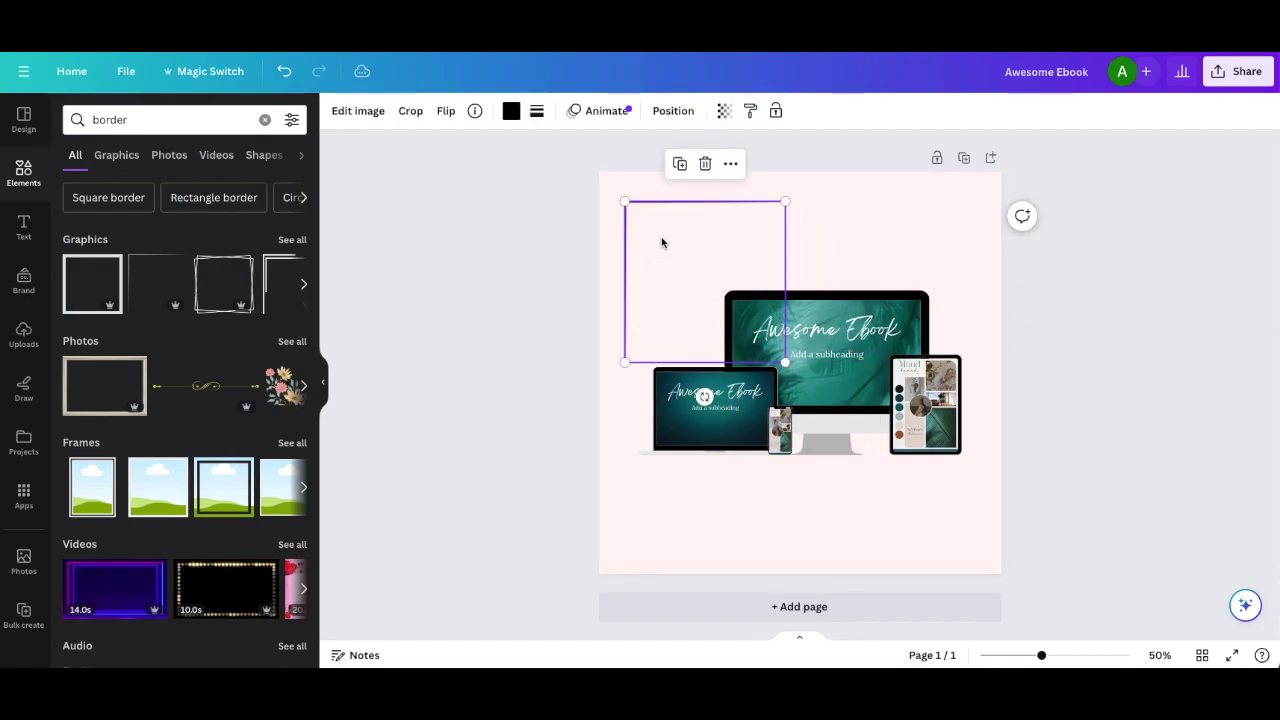
pyautogui.press('Delete')
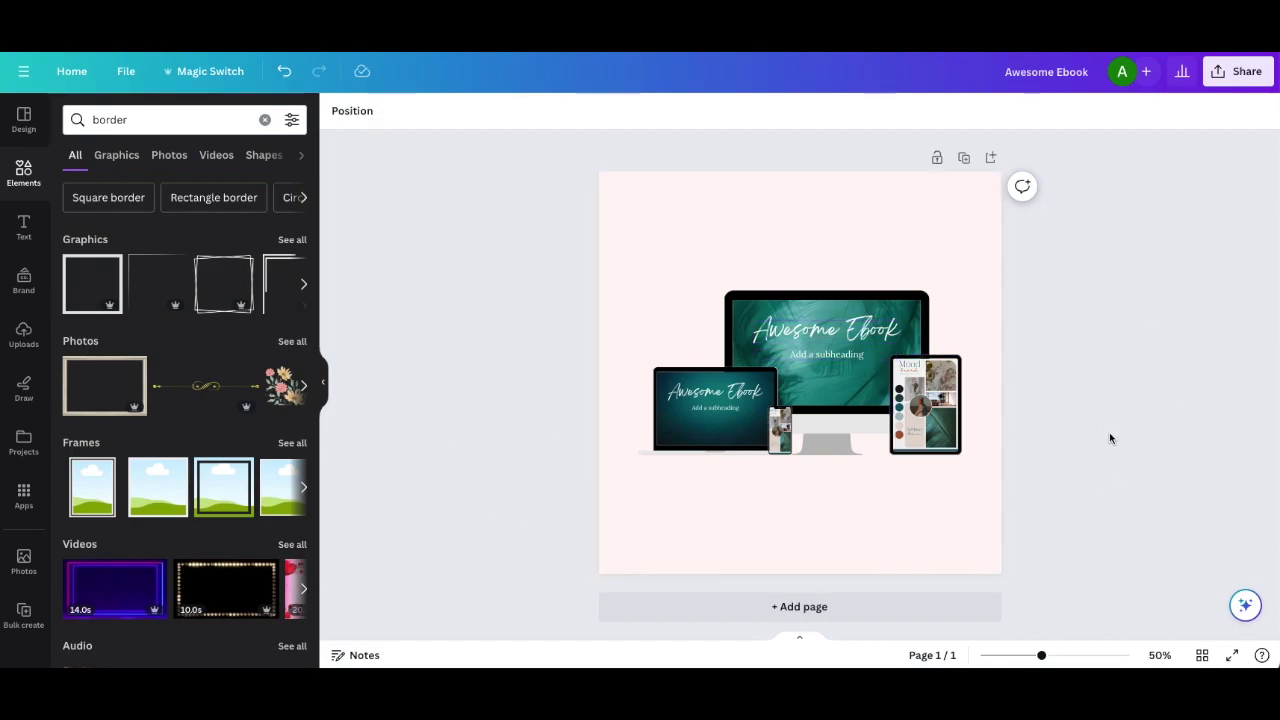
pyautogui.tripleClick(170, 119)
# Add the laptop-and-notebook desk photo from a 'desk' search and lower its transparency
pyautogui.write('desk')
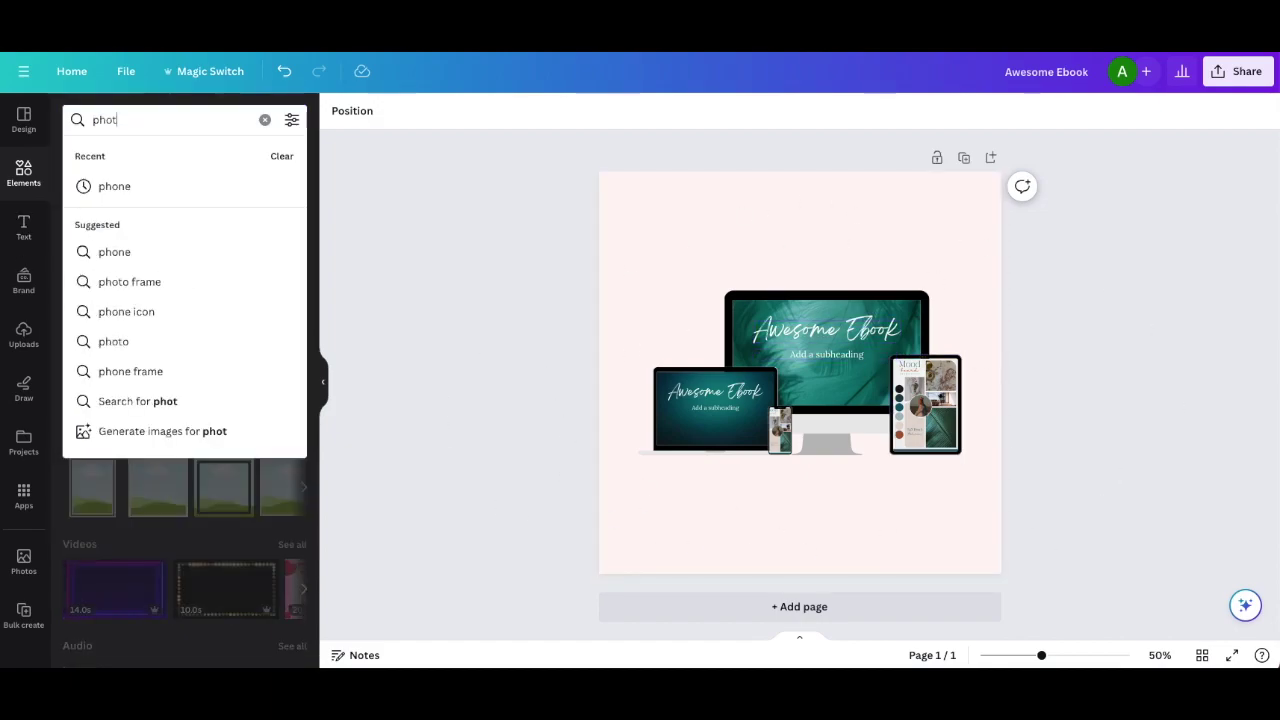
pyautogui.press('Return')
pyautogui.click(292, 241)
pyautogui.click(108, 260)
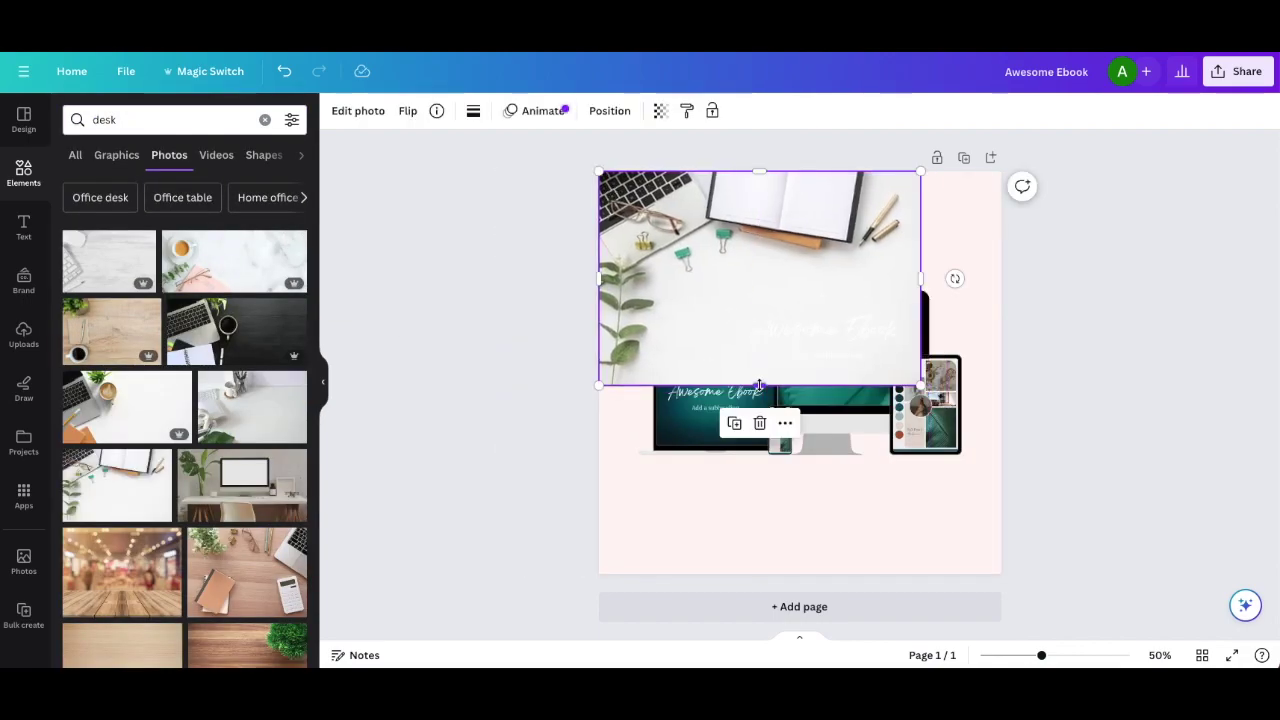
pyautogui.click(660, 110)
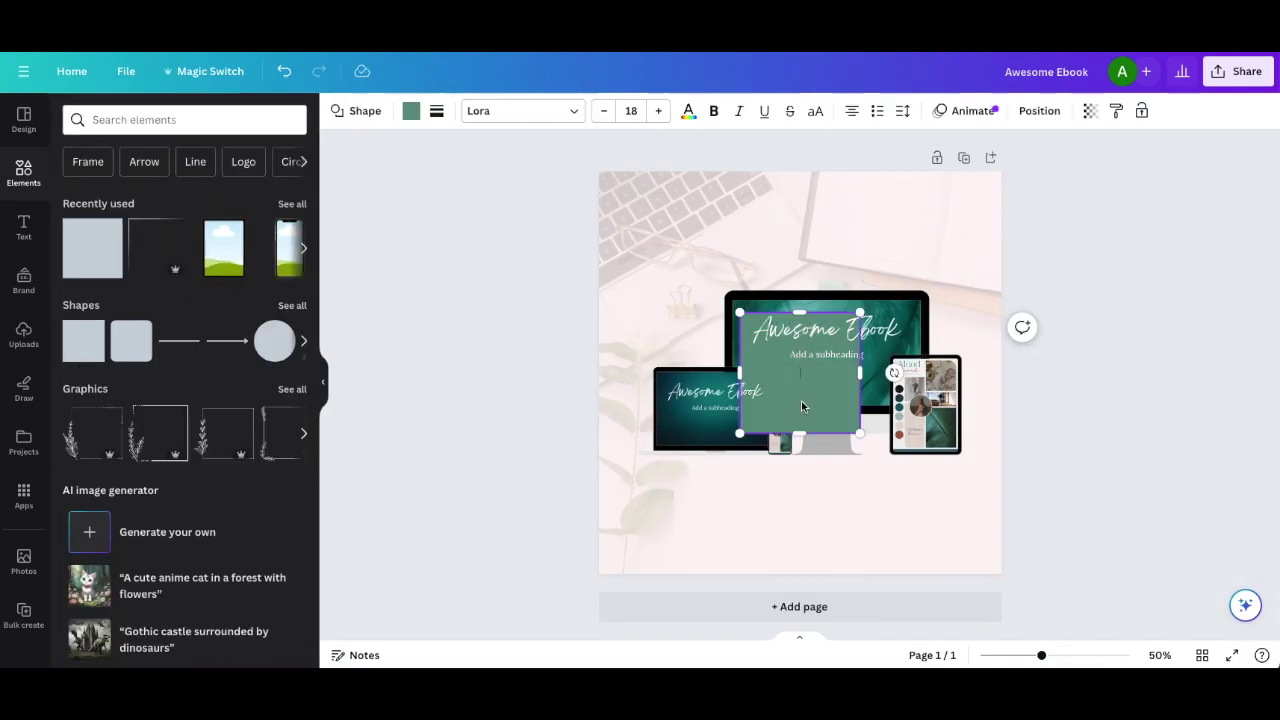
# Turn the rectangle into a thin tan bar placed behind the subheading text
pyautogui.moveTo(793, 407); pyautogui.dragTo(640, 493)
pyautogui.moveTo(640, 443); pyautogui.dragTo(640, 520)
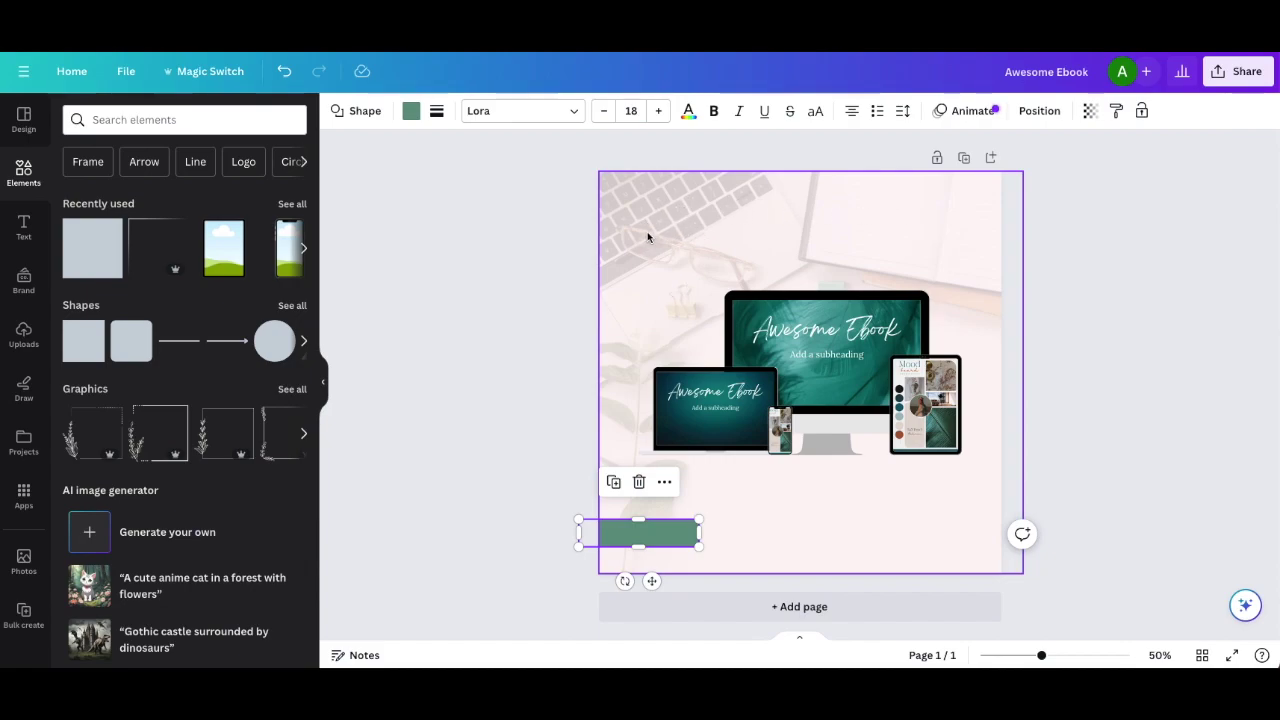
pyautogui.moveTo(647, 531); pyautogui.dragTo(1035, 502)
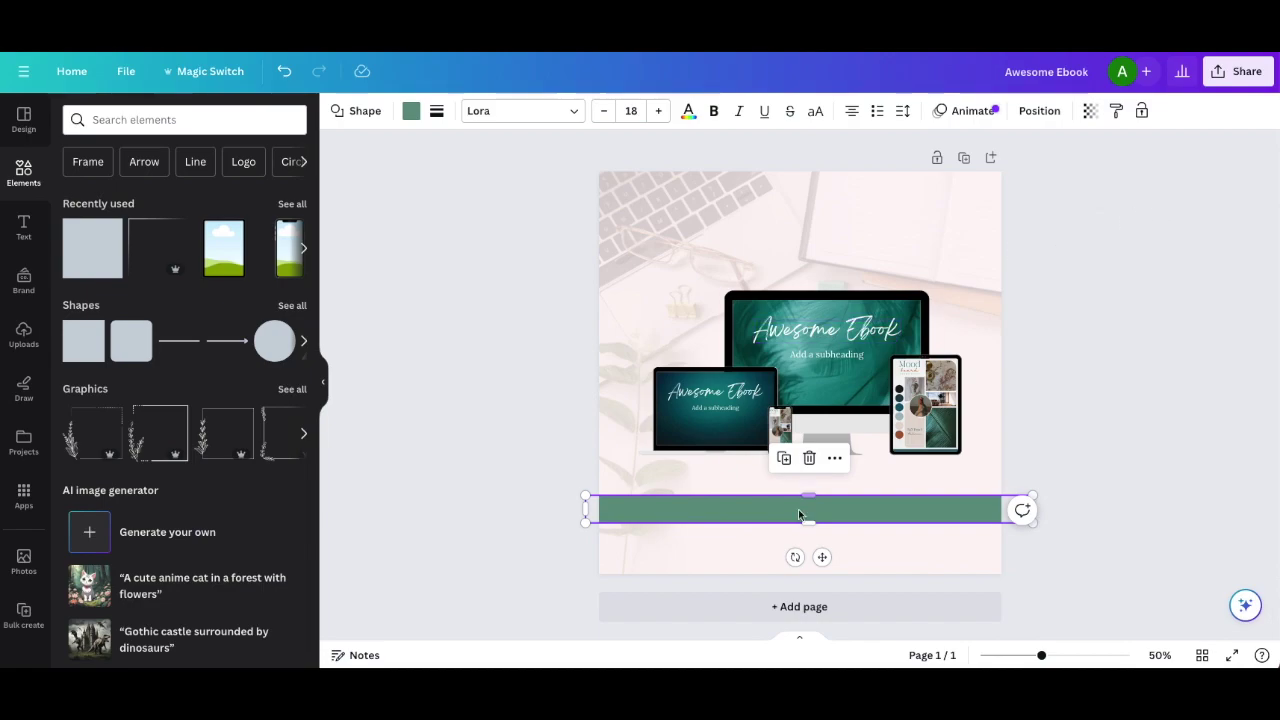
pyautogui.click(411, 110)
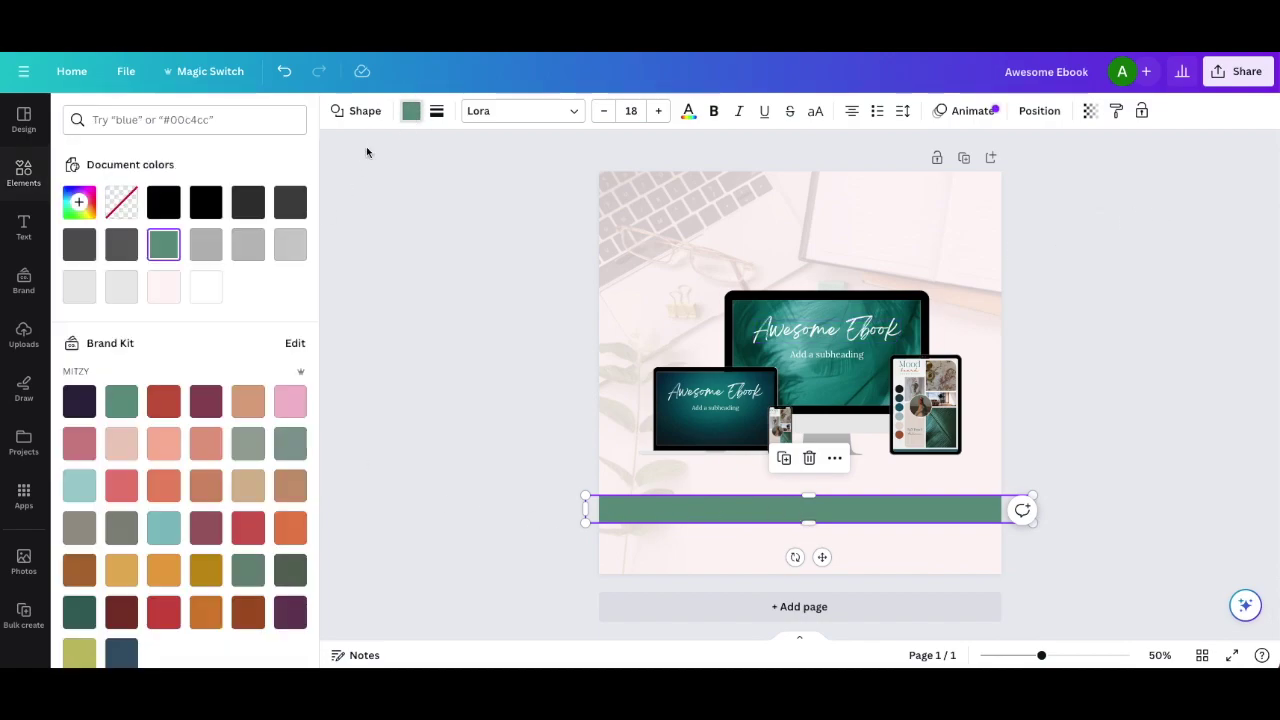
pyautogui.click(248, 401)
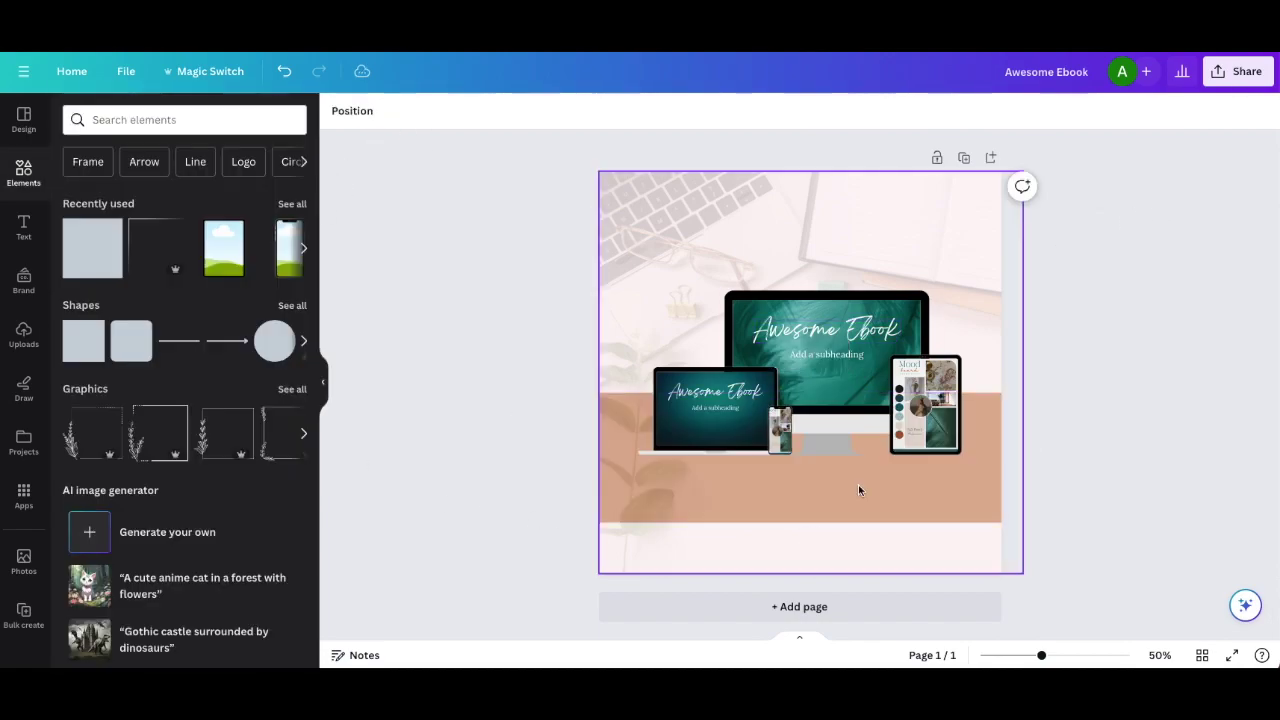
pyautogui.moveTo(655, 515); pyautogui.dragTo(655, 491)
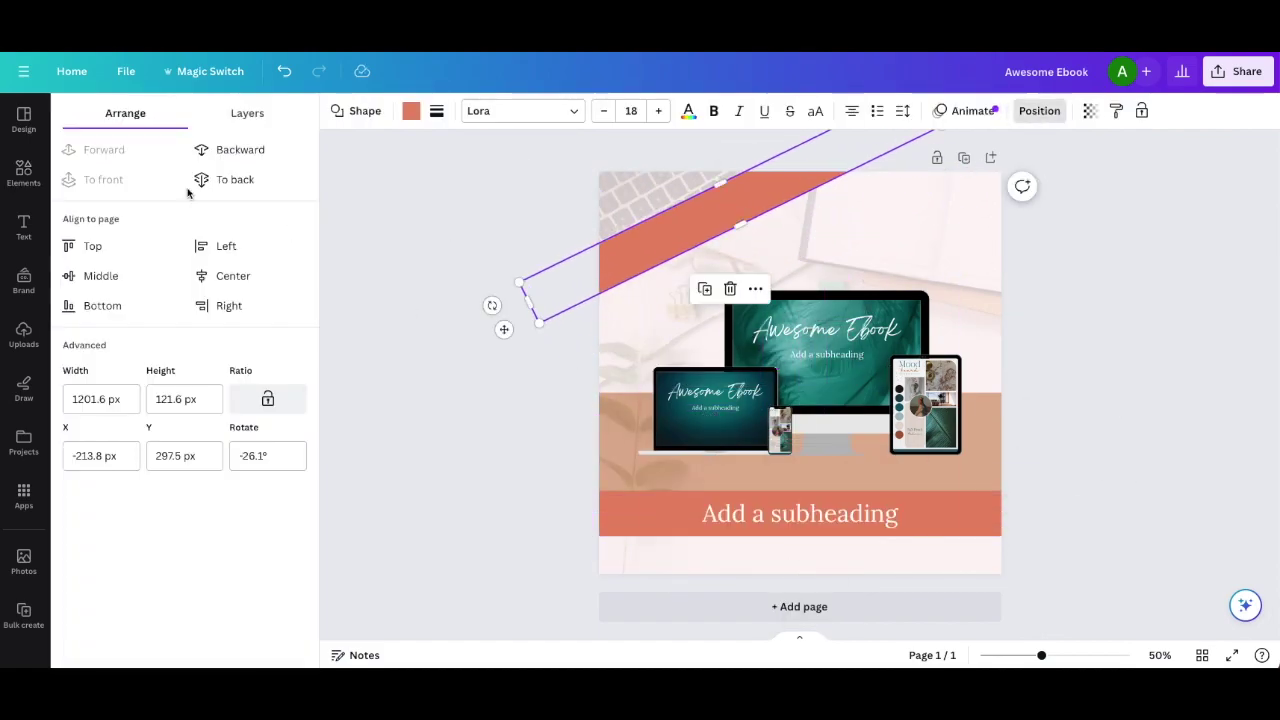
pyautogui.click(240, 149)
# Apply the Vintage filter to the bow graphic
pyautogui.click(700, 214)
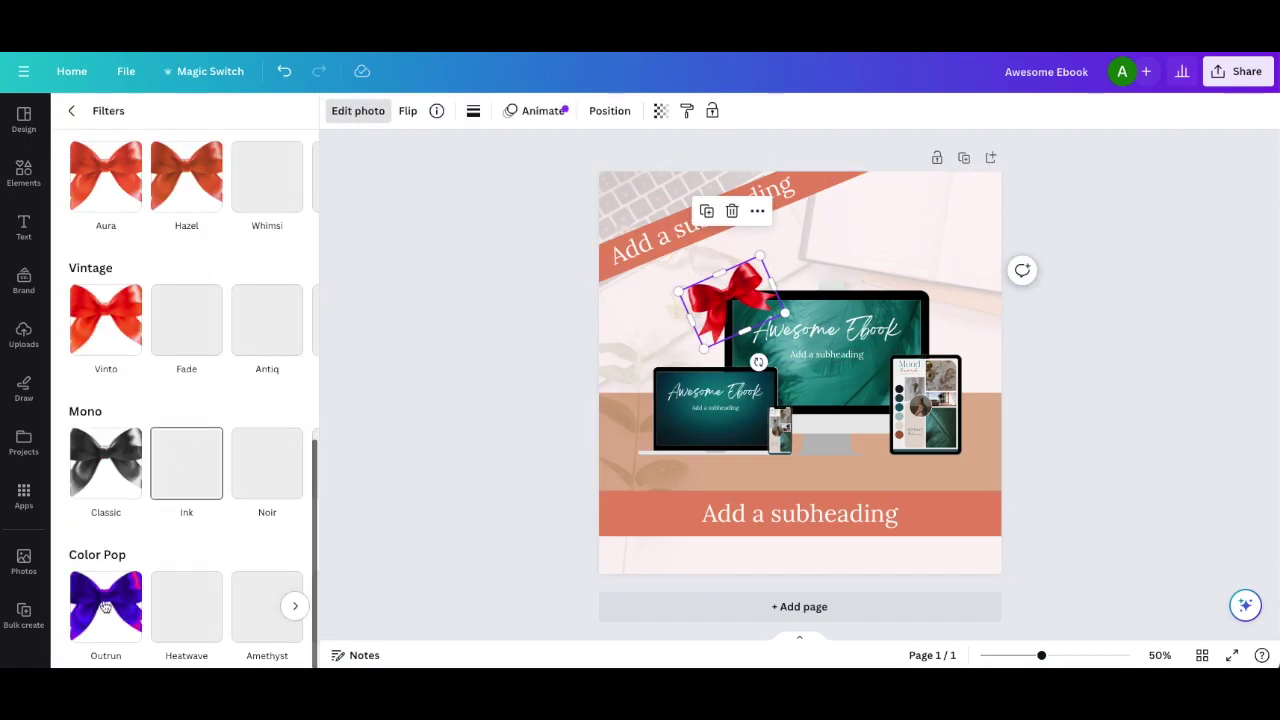
pyautogui.scroll(-1, 169, 570)
pyautogui.click(169, 570)
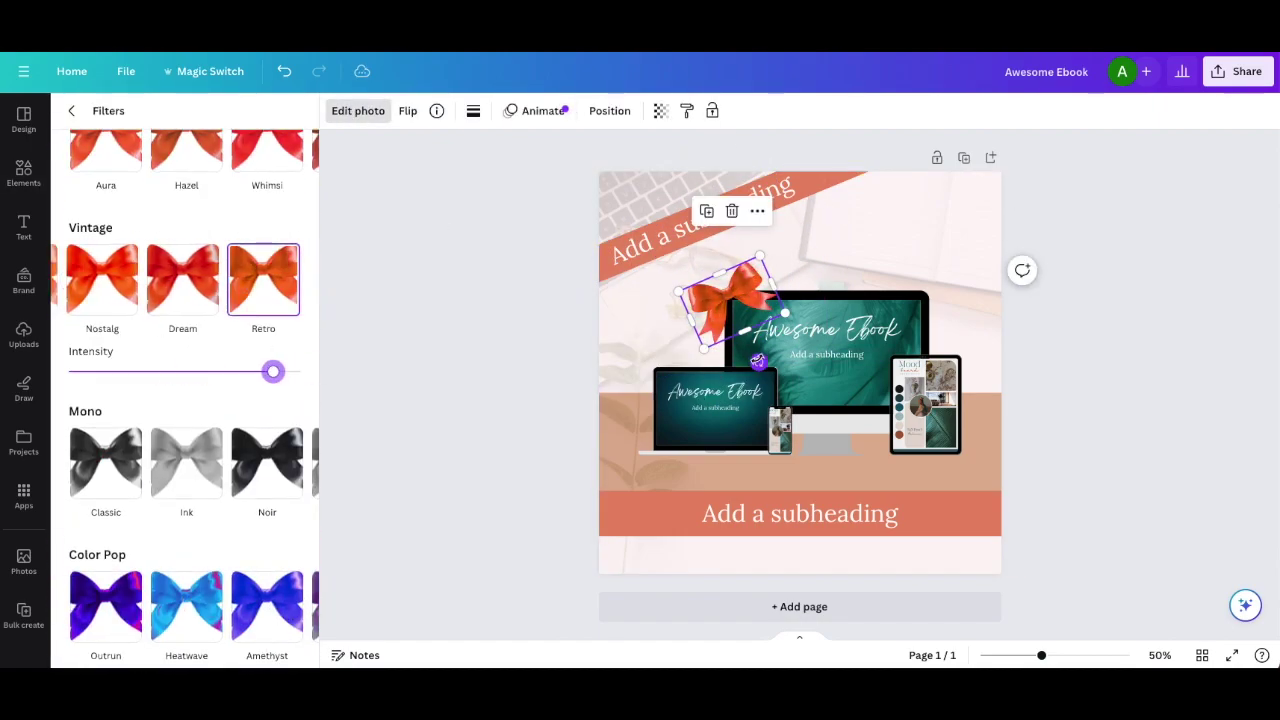
pyautogui.click(567, 570)
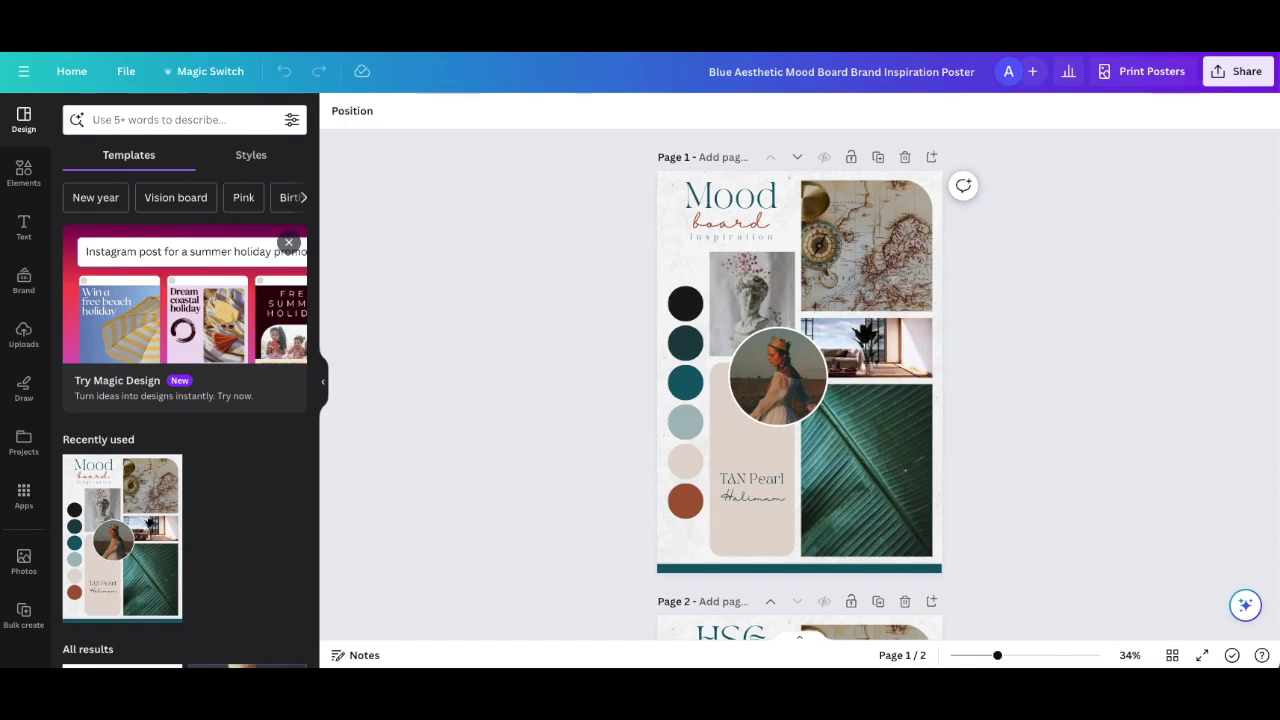
# Search Google for 'etsy' and open the Etsy website
pyautogui.write('etsy')
pyautogui.click(675, 62)
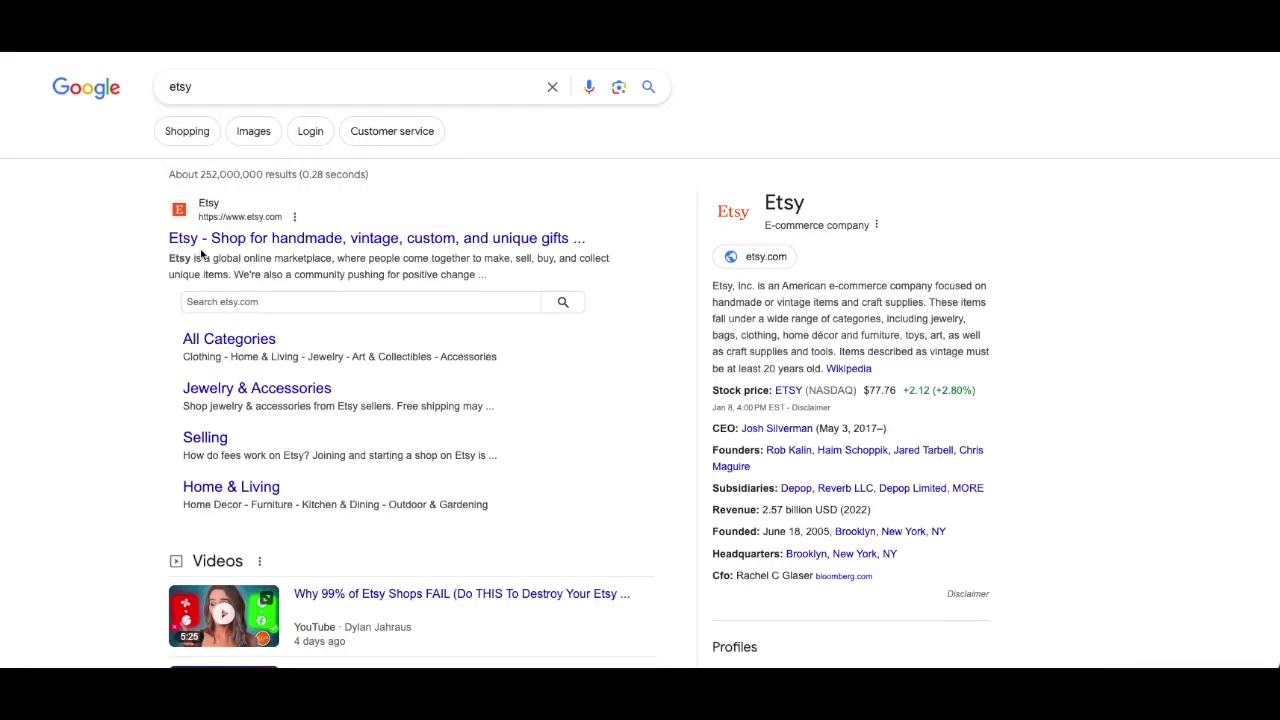
pyautogui.click(241, 238)
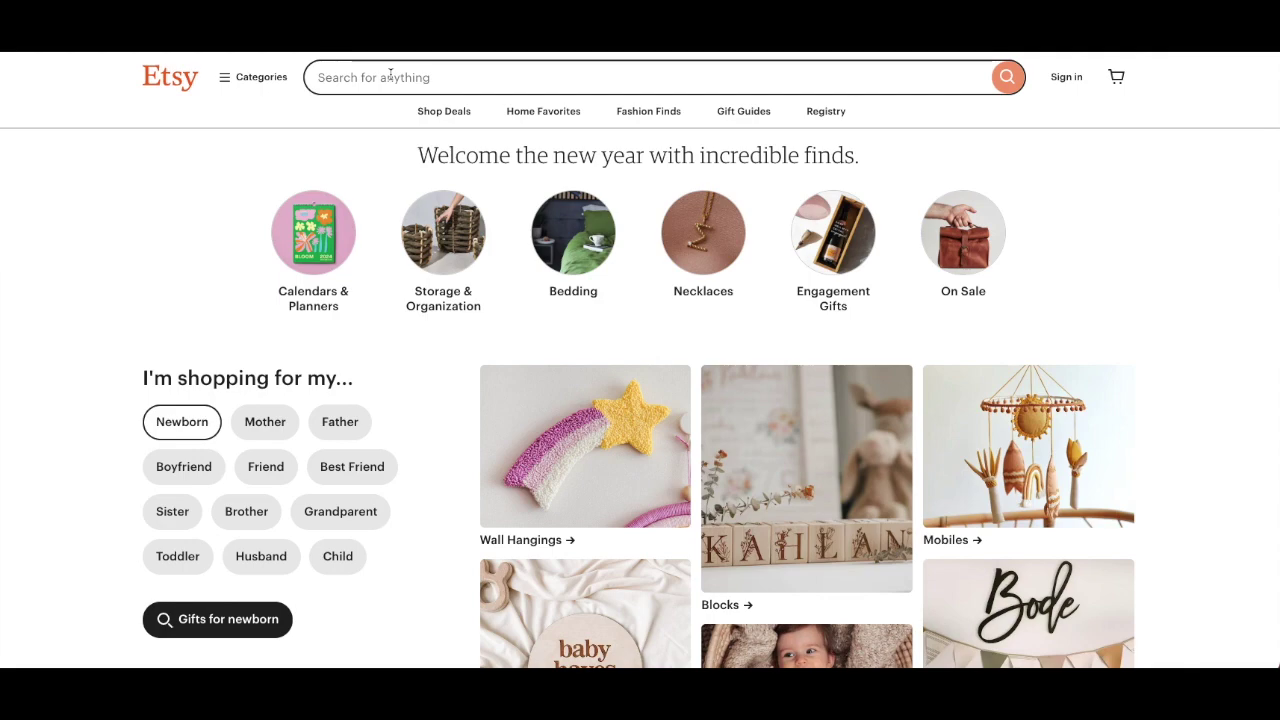
# Search Etsy for 'mockup' and scroll through the 579,124 mockup bundle results
pyautogui.click(391, 79)
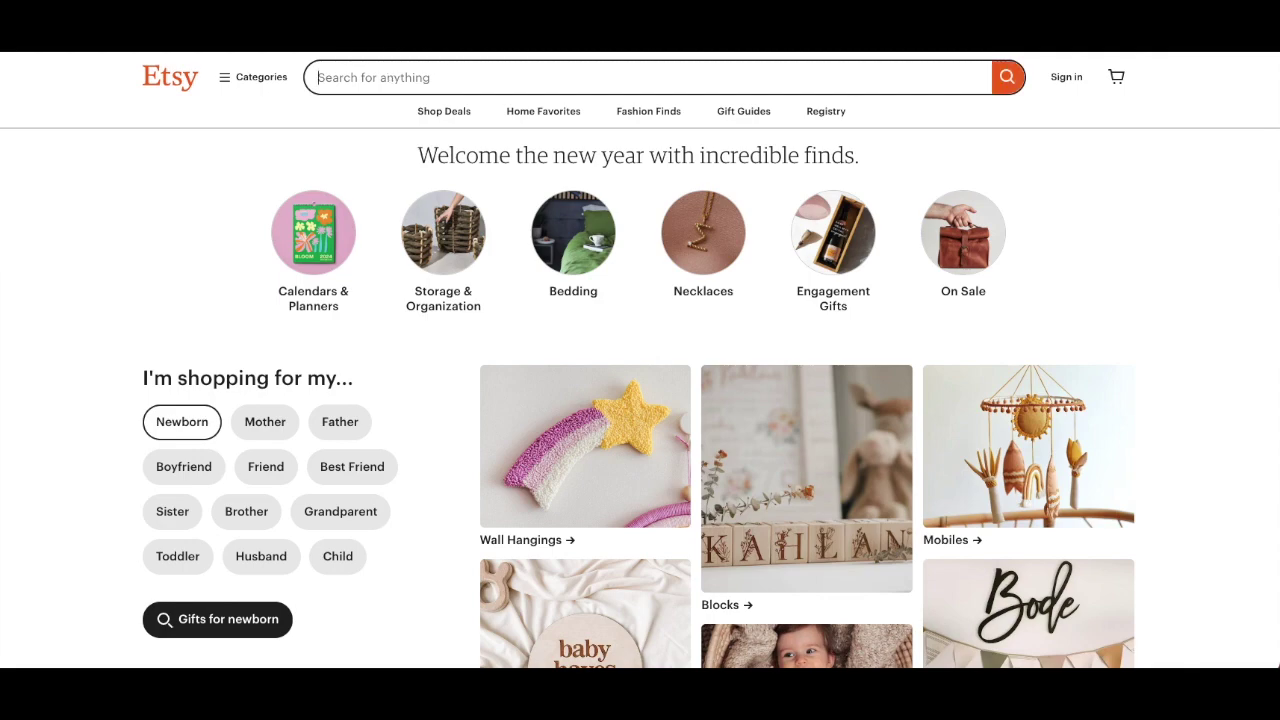
pyautogui.write('mockup')
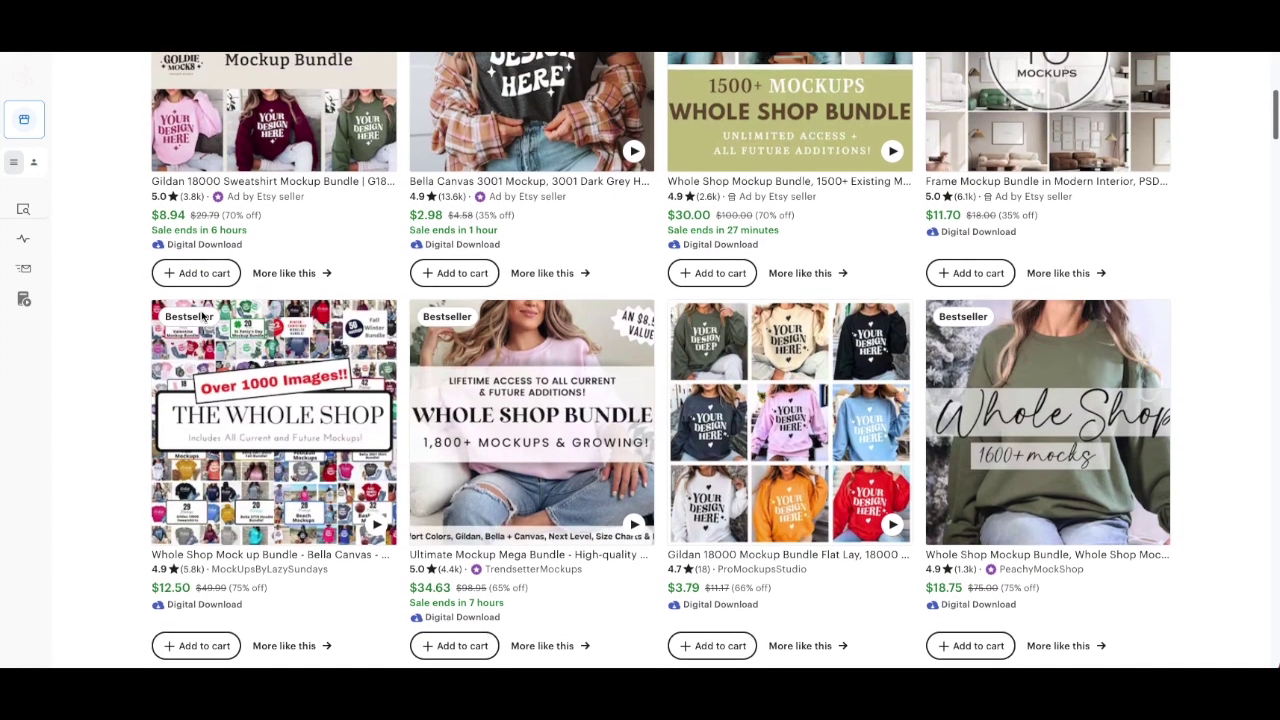
pyautogui.scroll(-5, 201, 316)
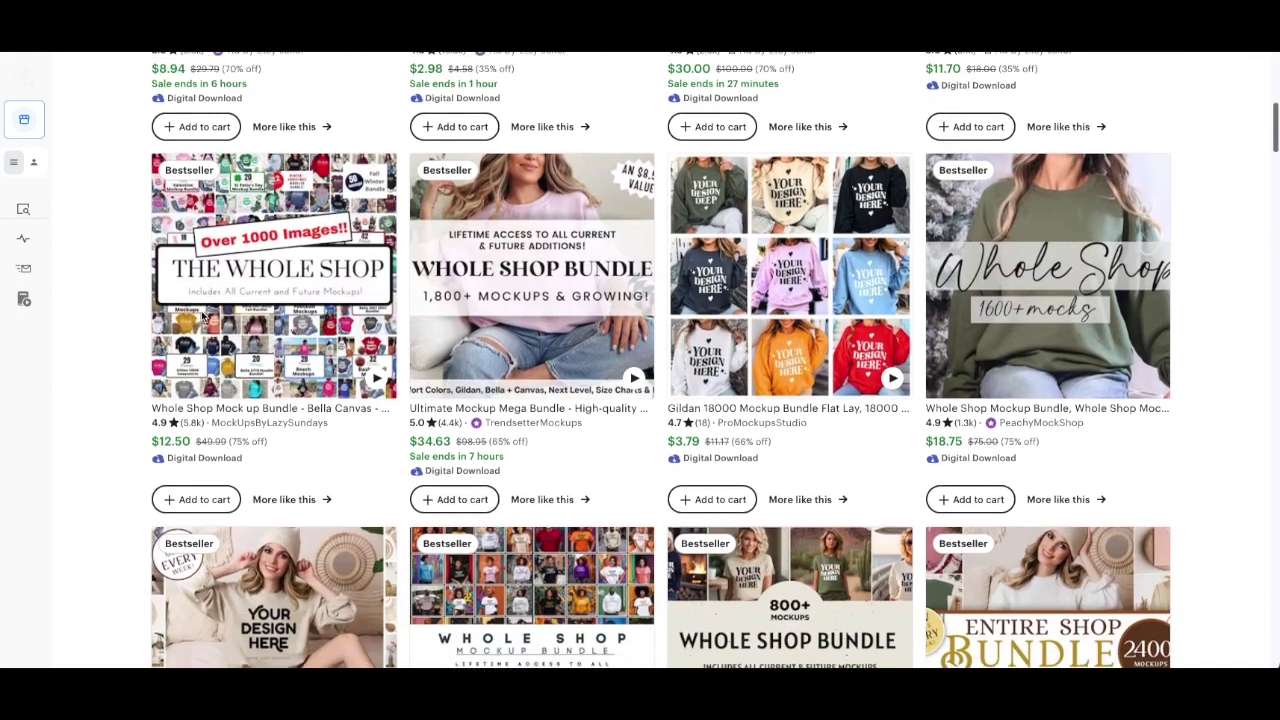
pyautogui.scroll(-4, 201, 316)
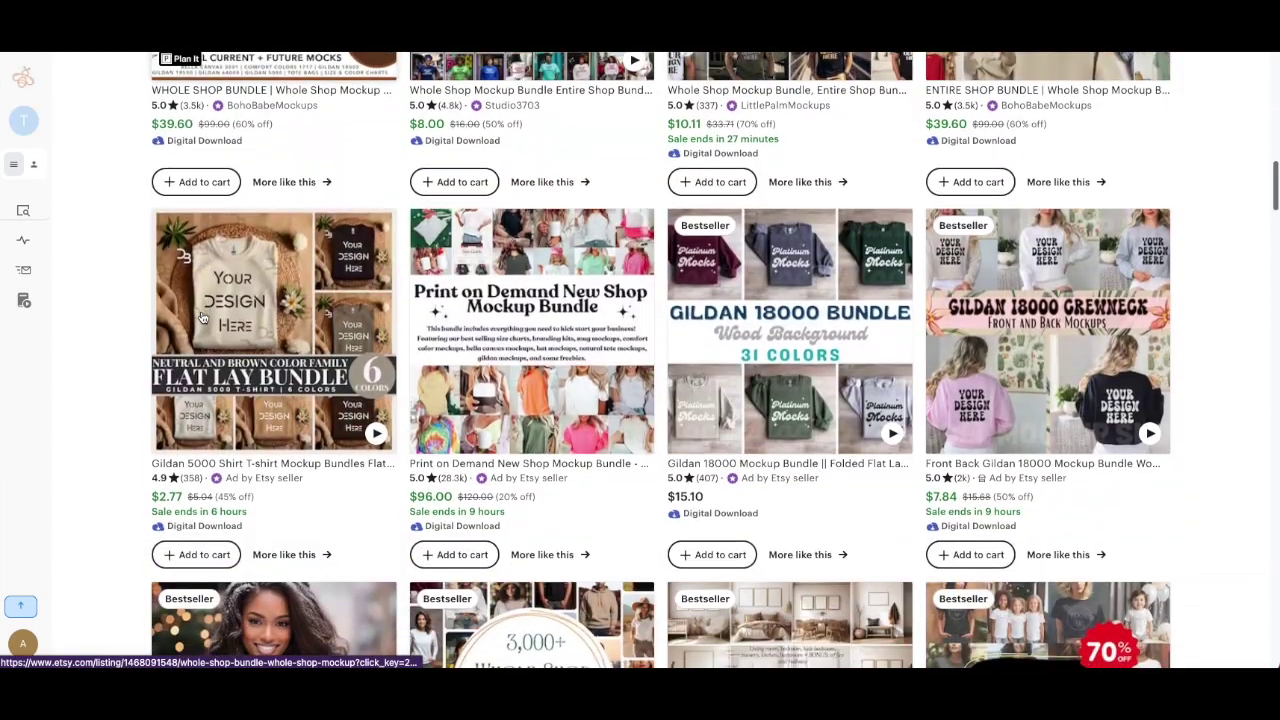
pyautogui.scroll(-3, 144, 350)
pyautogui.scroll(-5, 144, 350)
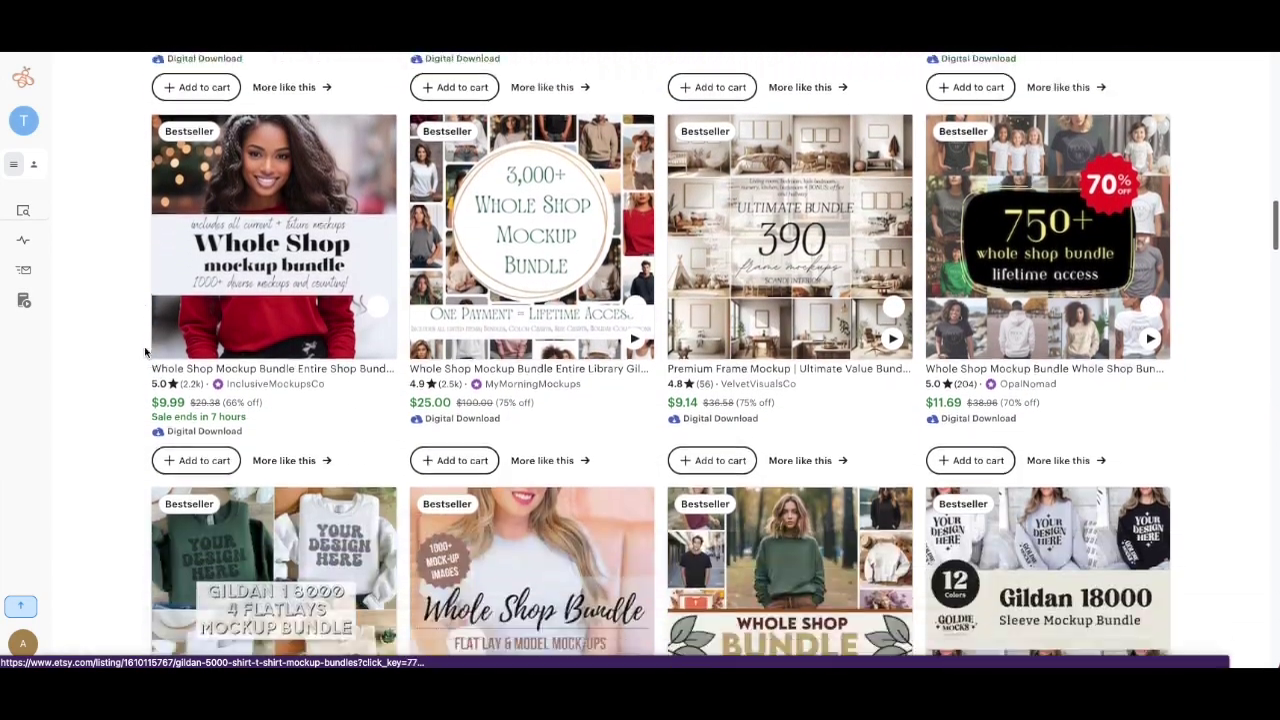
pyautogui.press('Home')
pyautogui.scroll(-1, 144, 352)
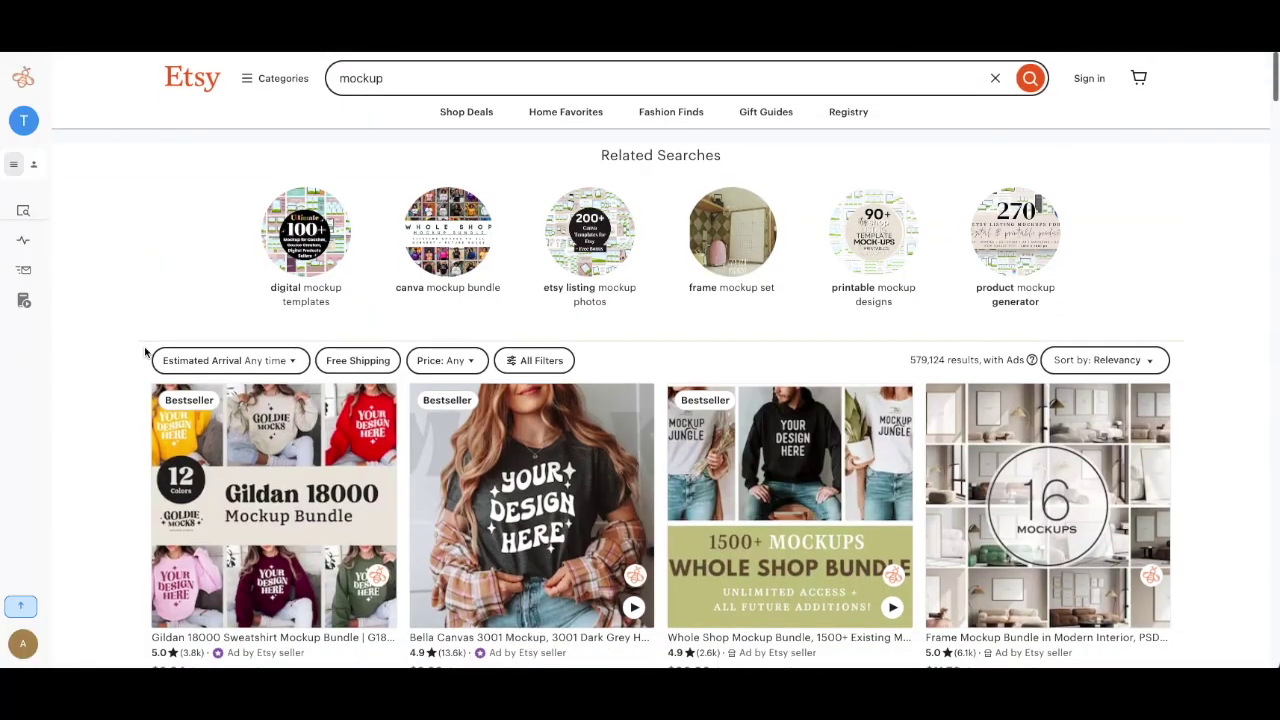
pyautogui.click(339, 79)
# Search for 'digital product mockup' and scroll through the Canva listing-mockup results
pyautogui.write('digital product')
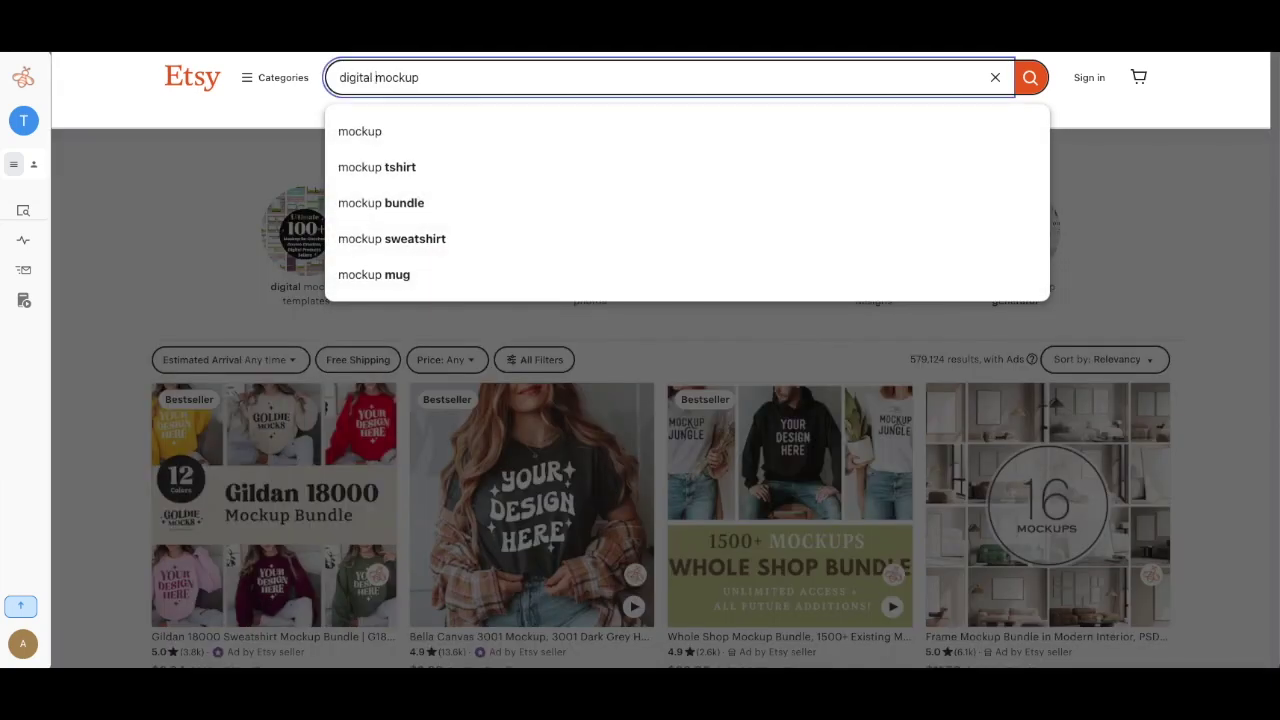
pyautogui.press('Return')
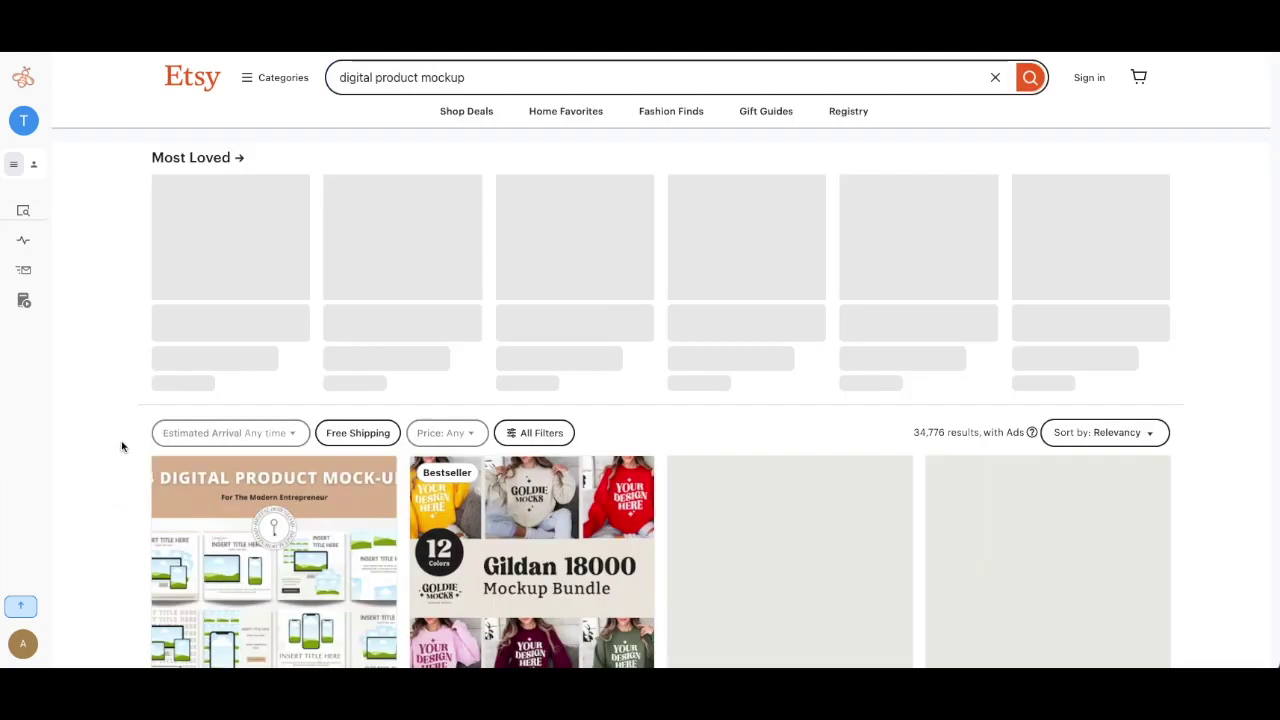
pyautogui.scroll(-2, 121, 447)
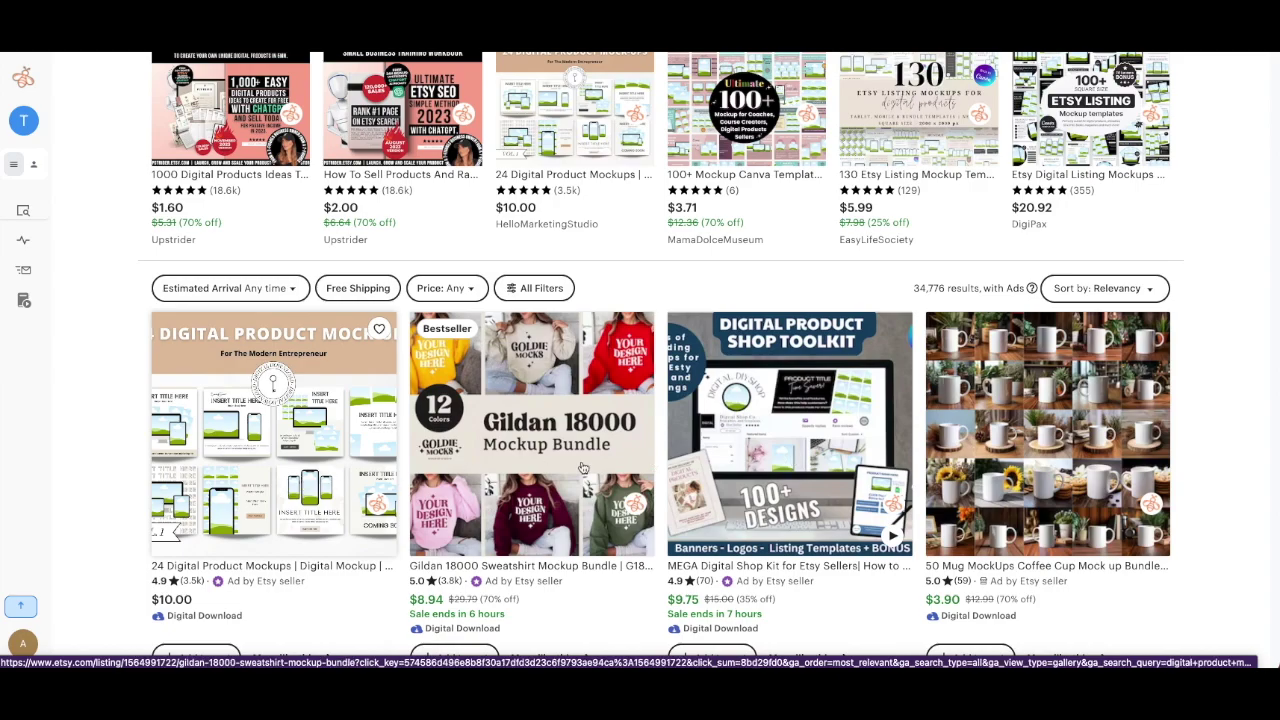
pyautogui.scroll(-2, 885, 471)
pyautogui.scroll(-4, 885, 471)
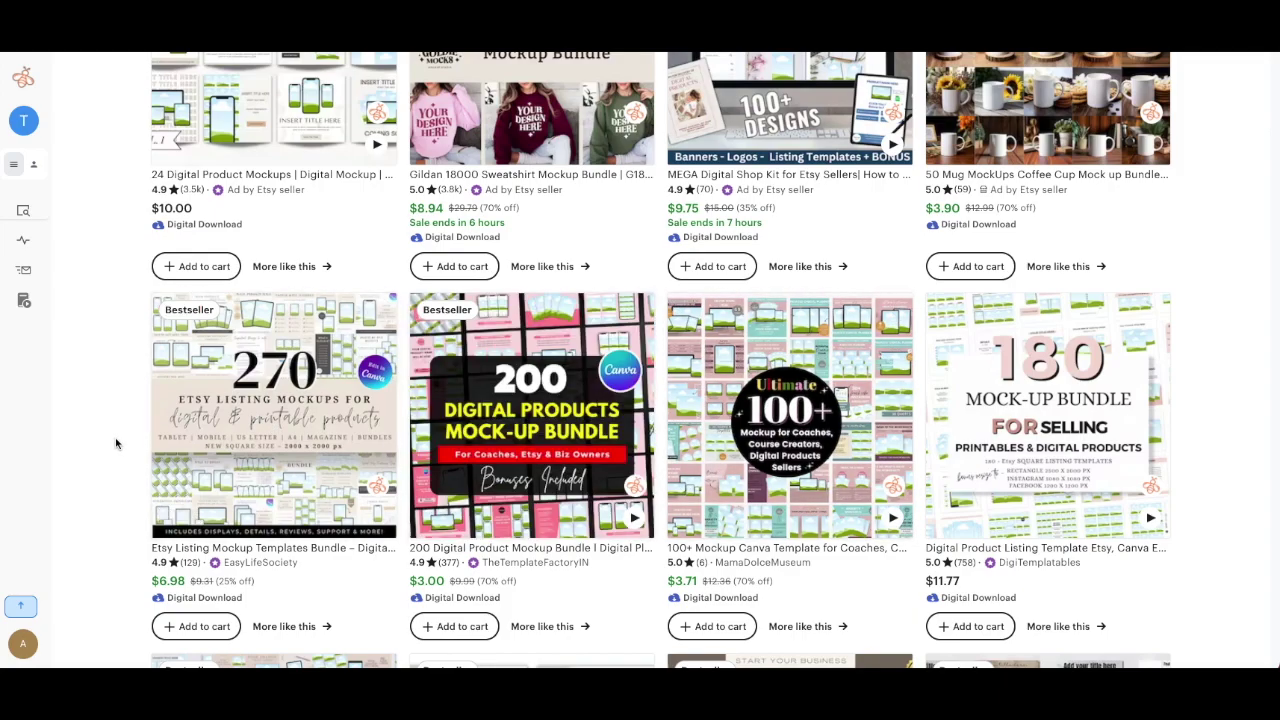
pyautogui.scroll(-4, 115, 443)
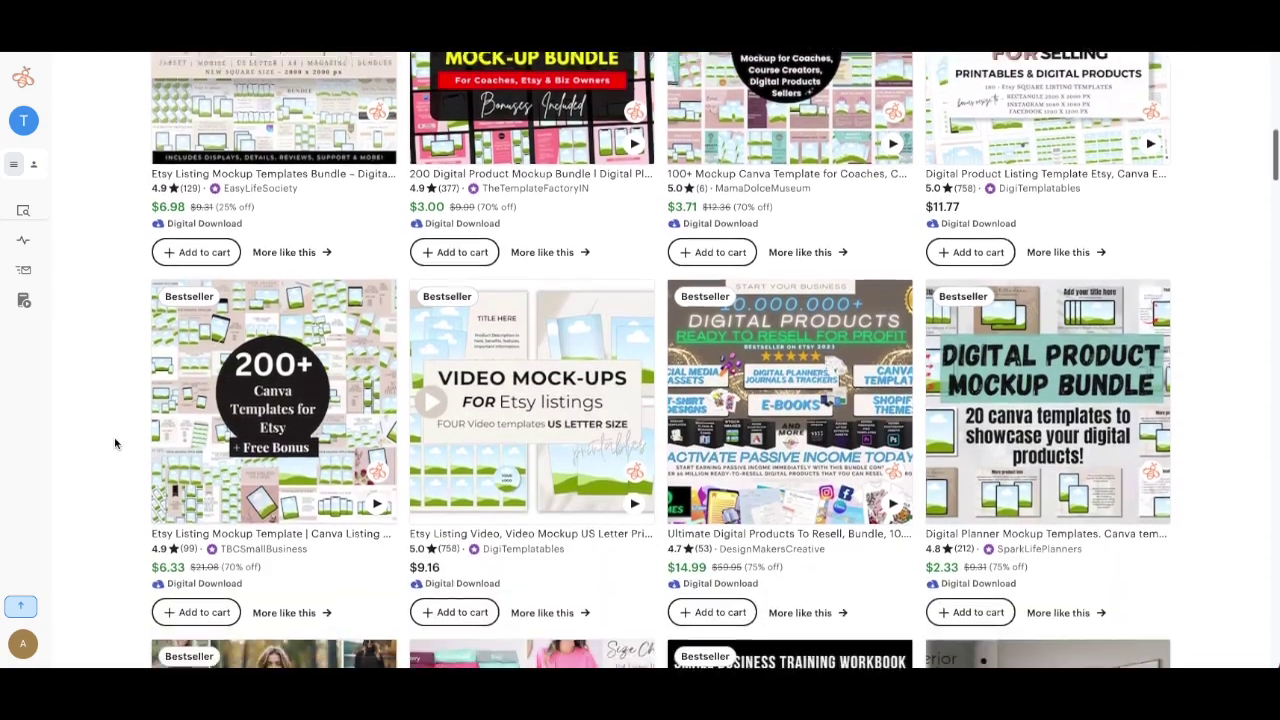
pyautogui.scroll(-1, 115, 443)
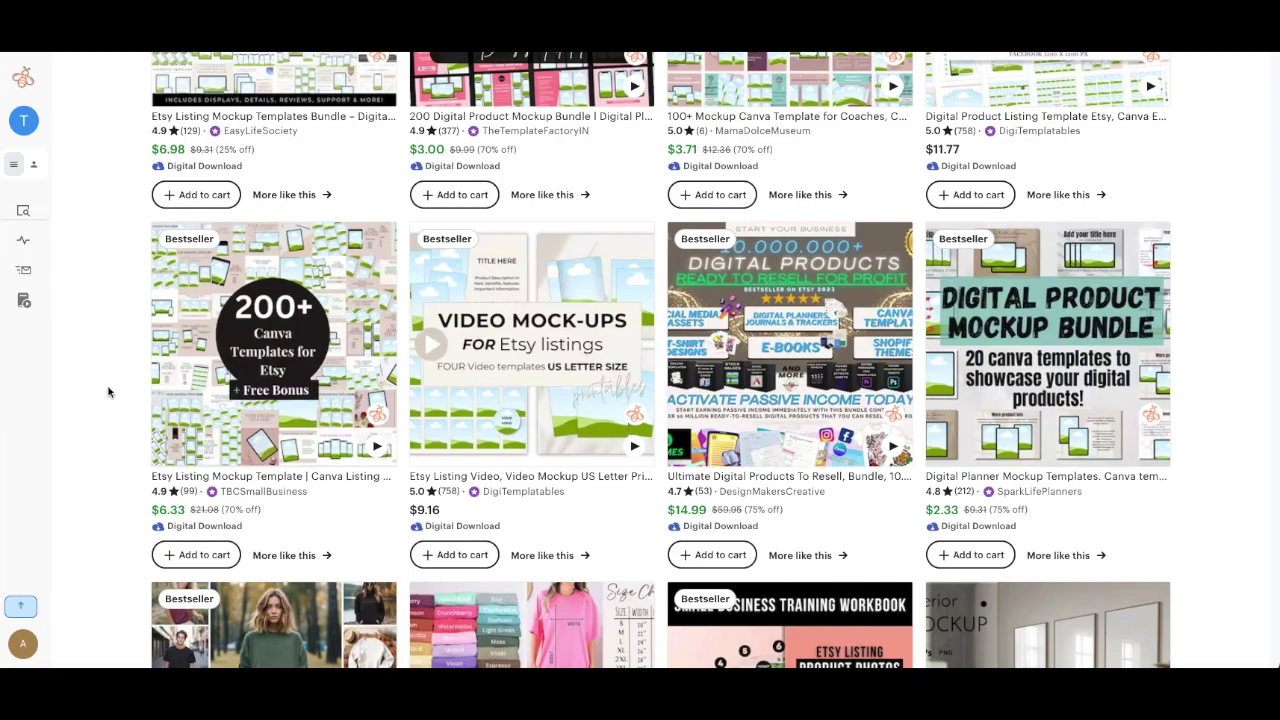
pyautogui.scroll(-6, 109, 392)
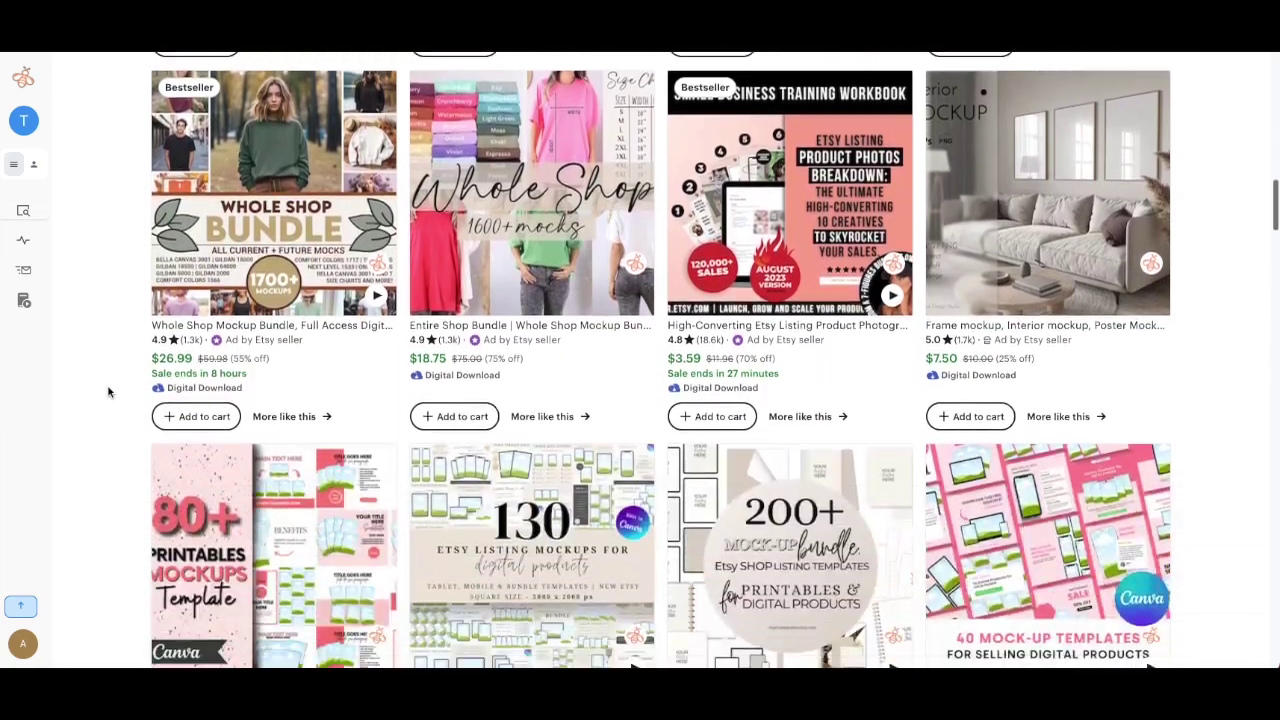
pyautogui.scroll(-2, 109, 392)
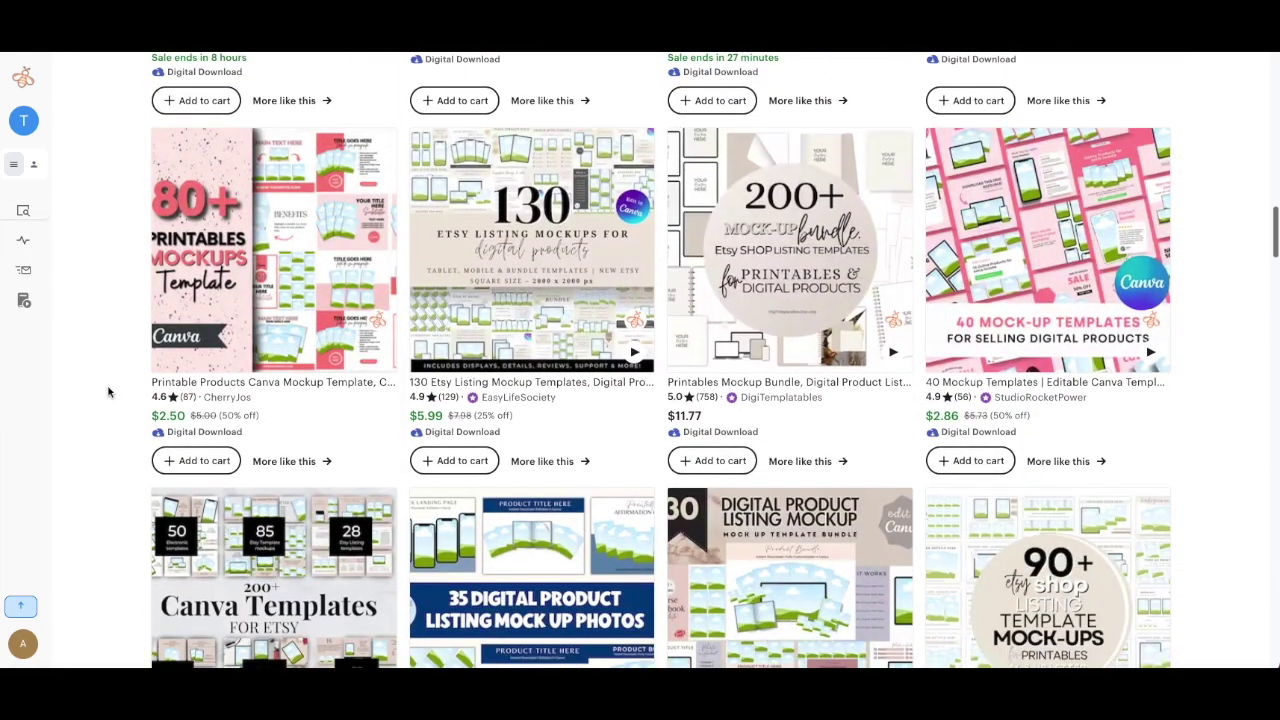
pyautogui.scroll(-2, 109, 392)
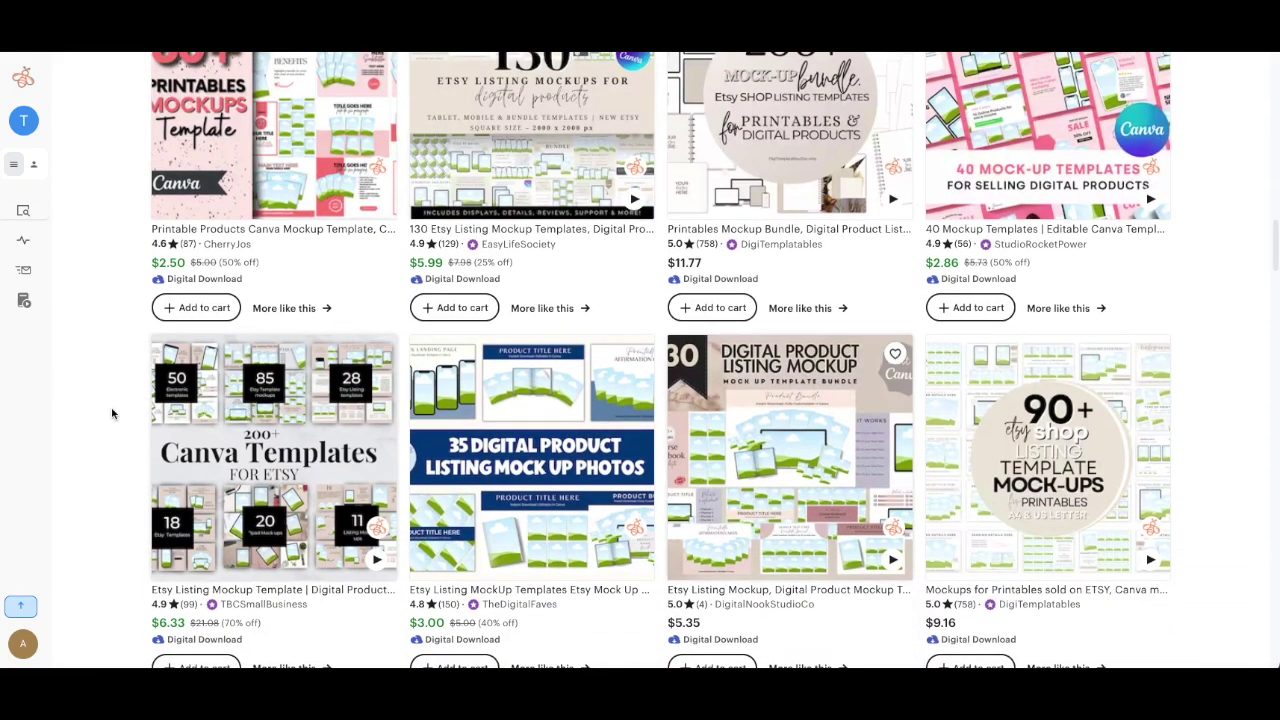
pyautogui.scroll(-3, 109, 410)
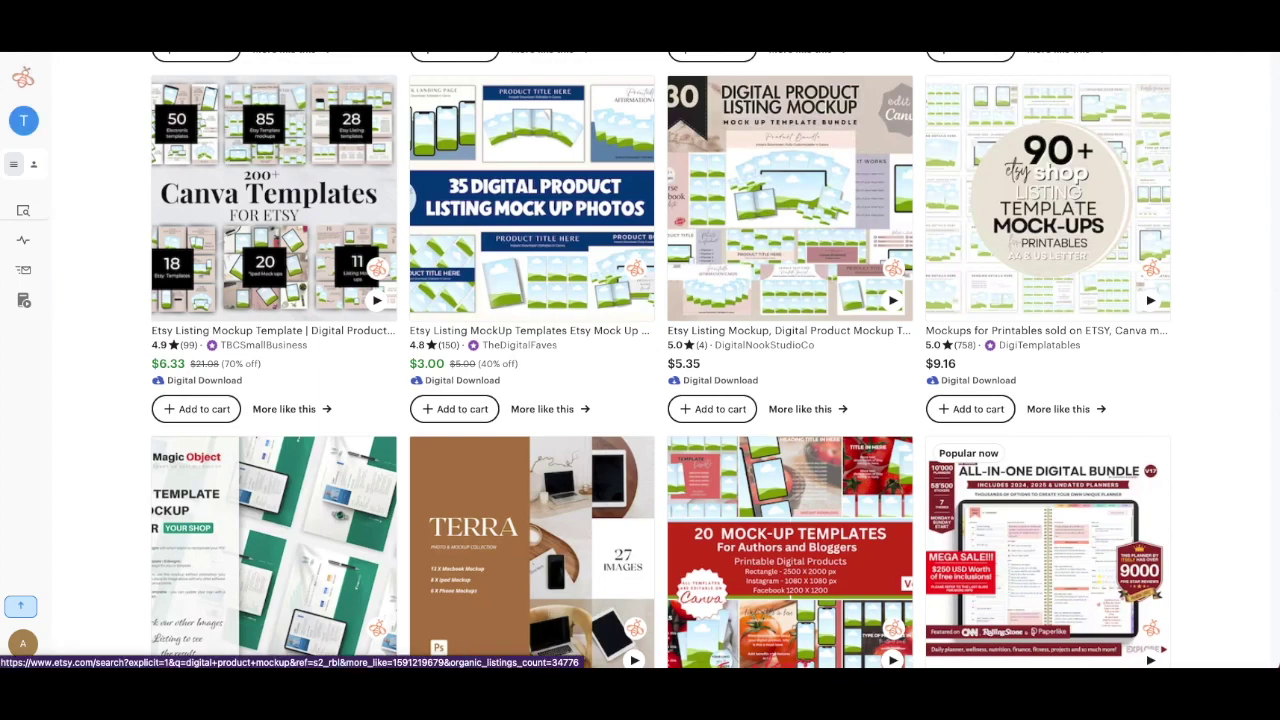
# Search Google for 'creative fabrica' and open the first Creative Fabrica result
pyautogui.hotkey('ctrl', 'l')
pyautogui.write('creative fabrica')
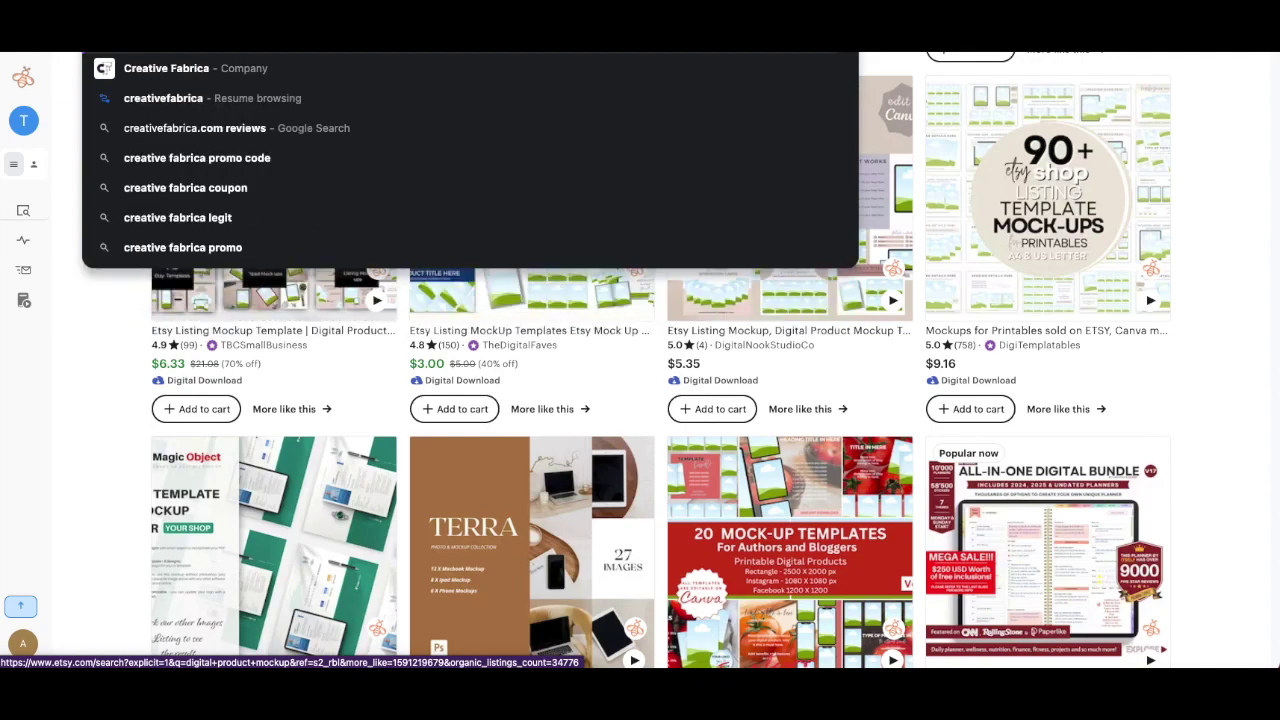
pyautogui.press('Return')
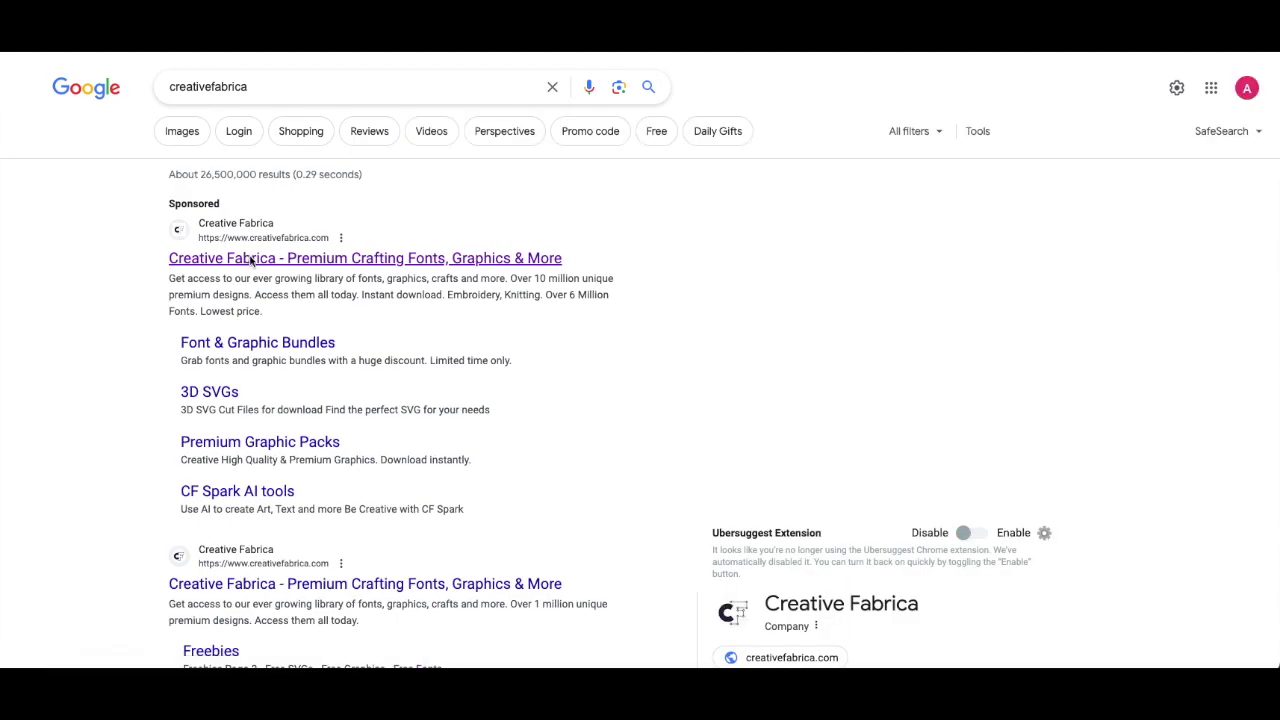
pyautogui.click(251, 261)
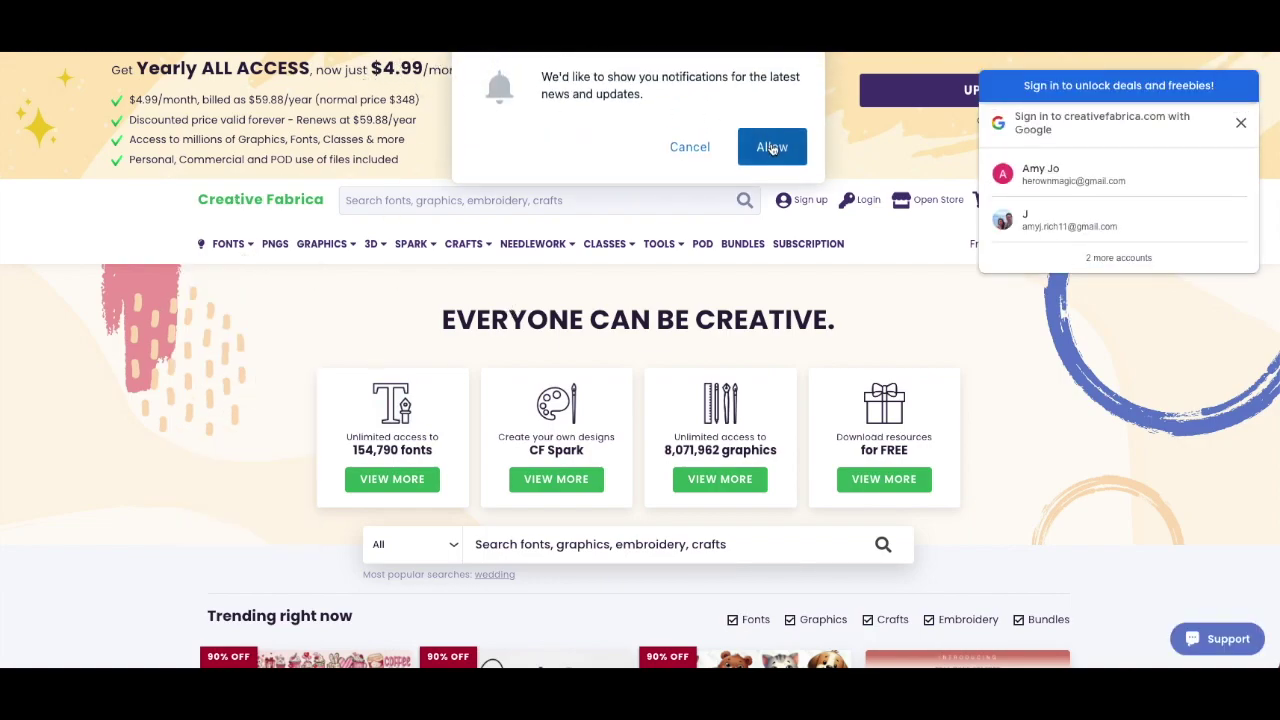
# Dismiss the notification prompt and search Creative Fabrica for 'digital product mockup'
pyautogui.click(690, 148)
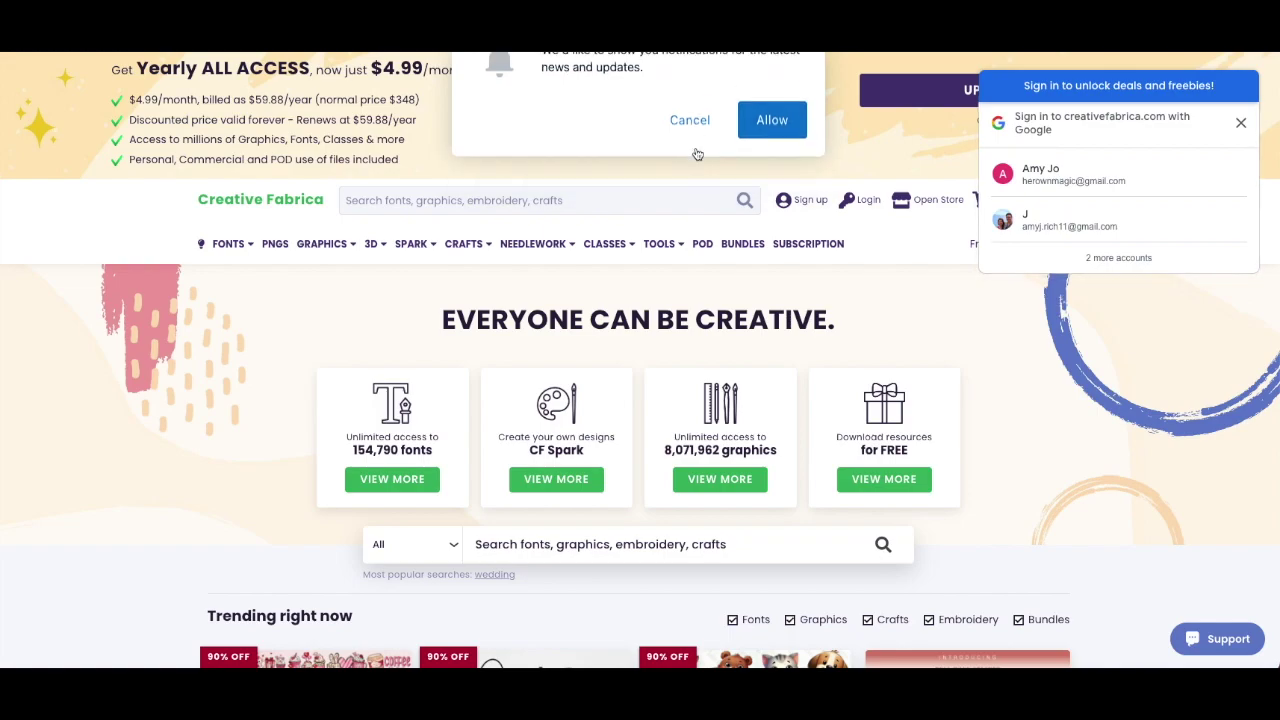
pyautogui.click(408, 198)
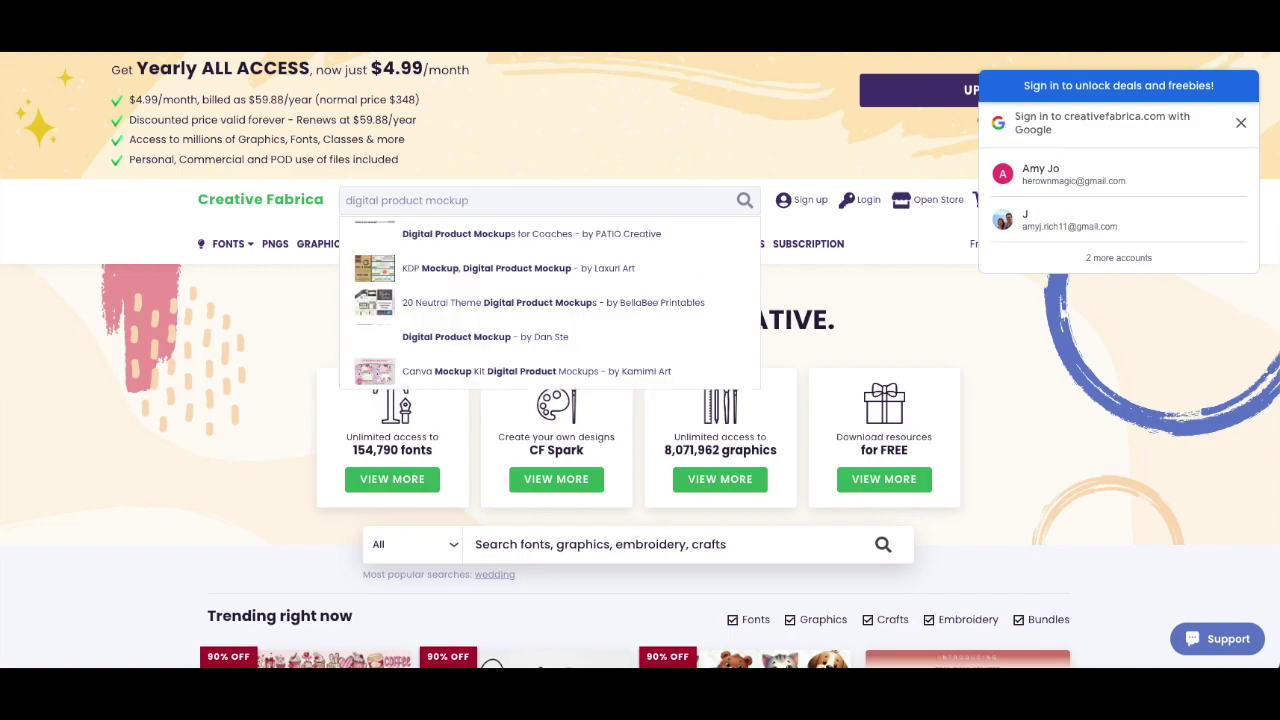
pyautogui.press('Return')
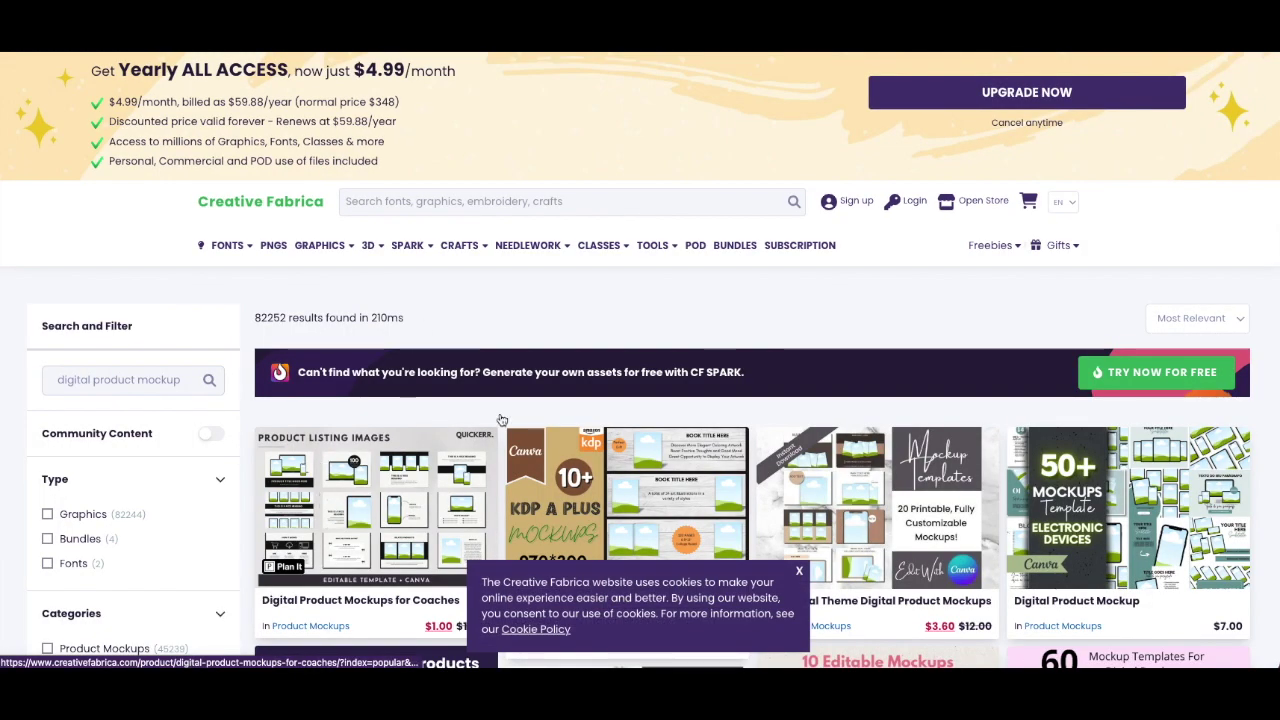
pyautogui.scroll(-3, 502, 420)
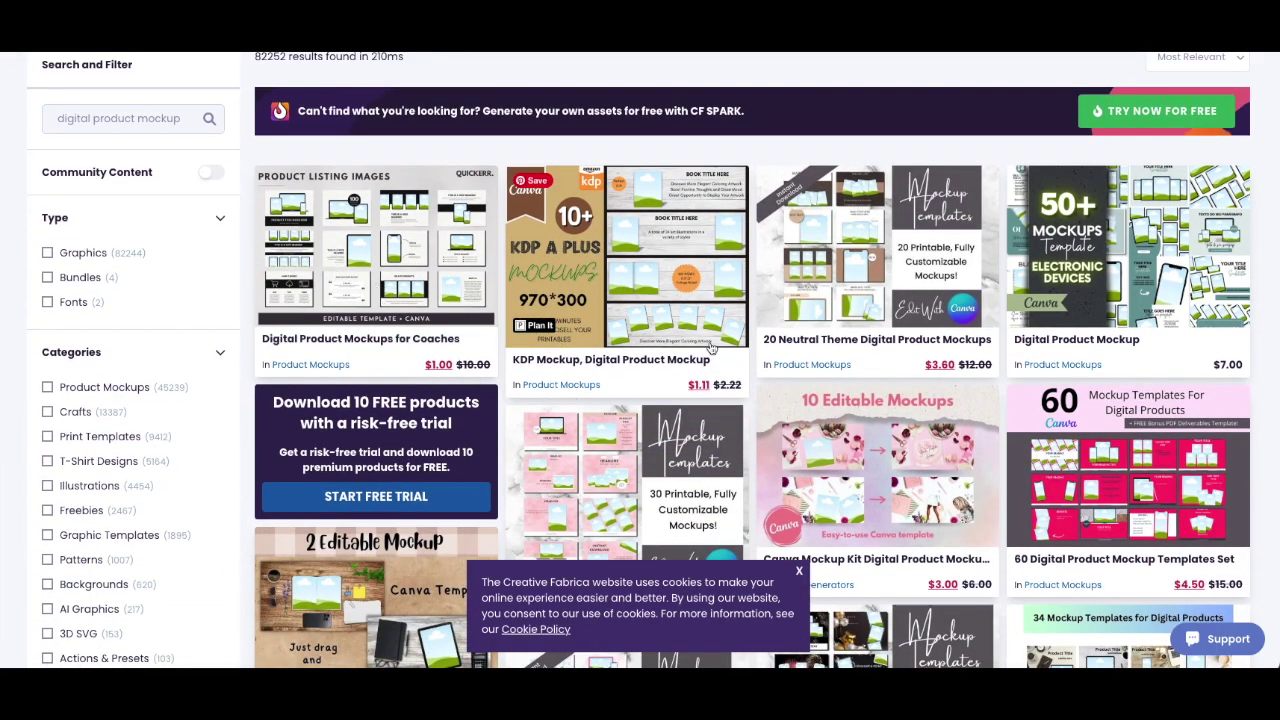
pyautogui.scroll(-2, 738, 401)
pyautogui.scroll(-1, 738, 401)
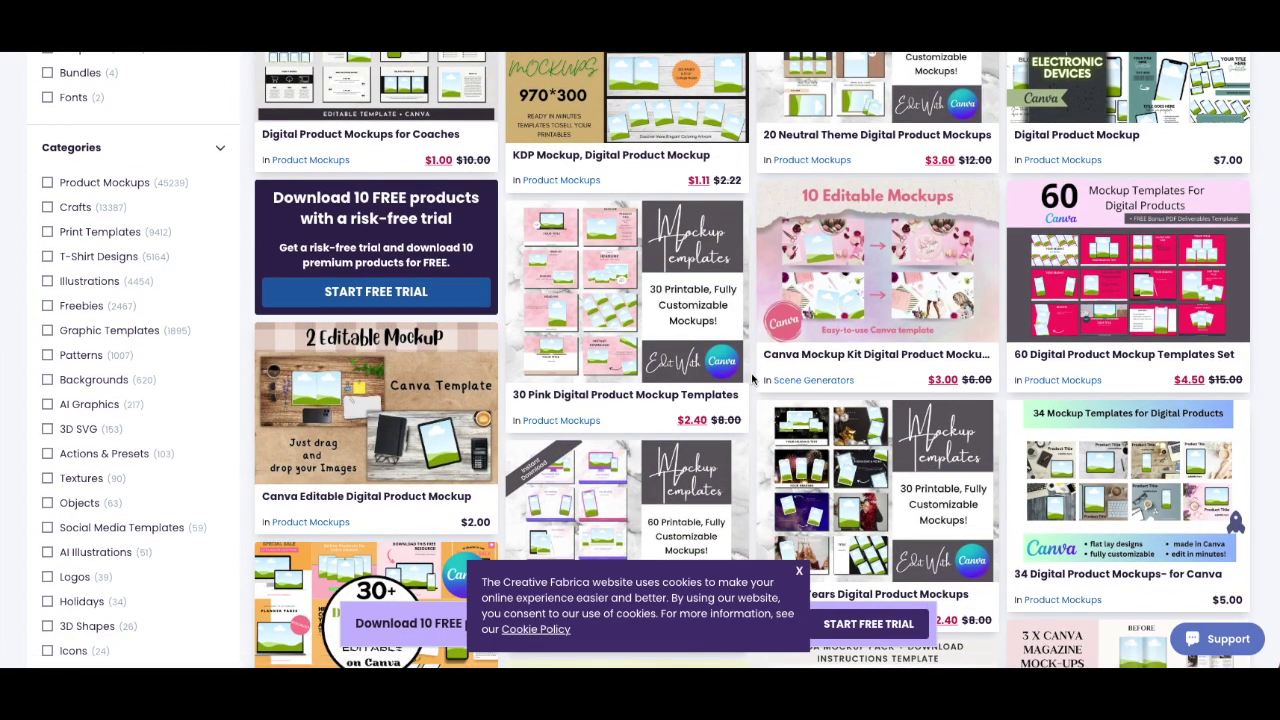
pyautogui.scroll(-2, 752, 378)
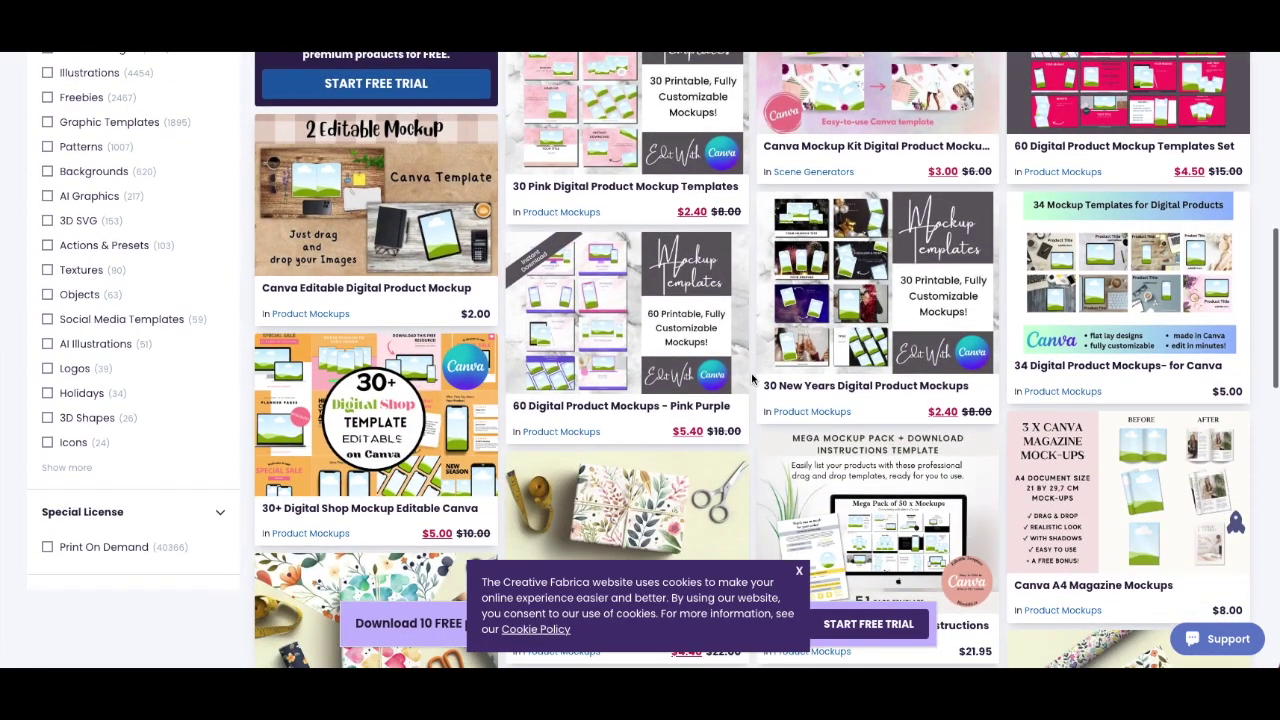
pyautogui.scroll(-3, 752, 378)
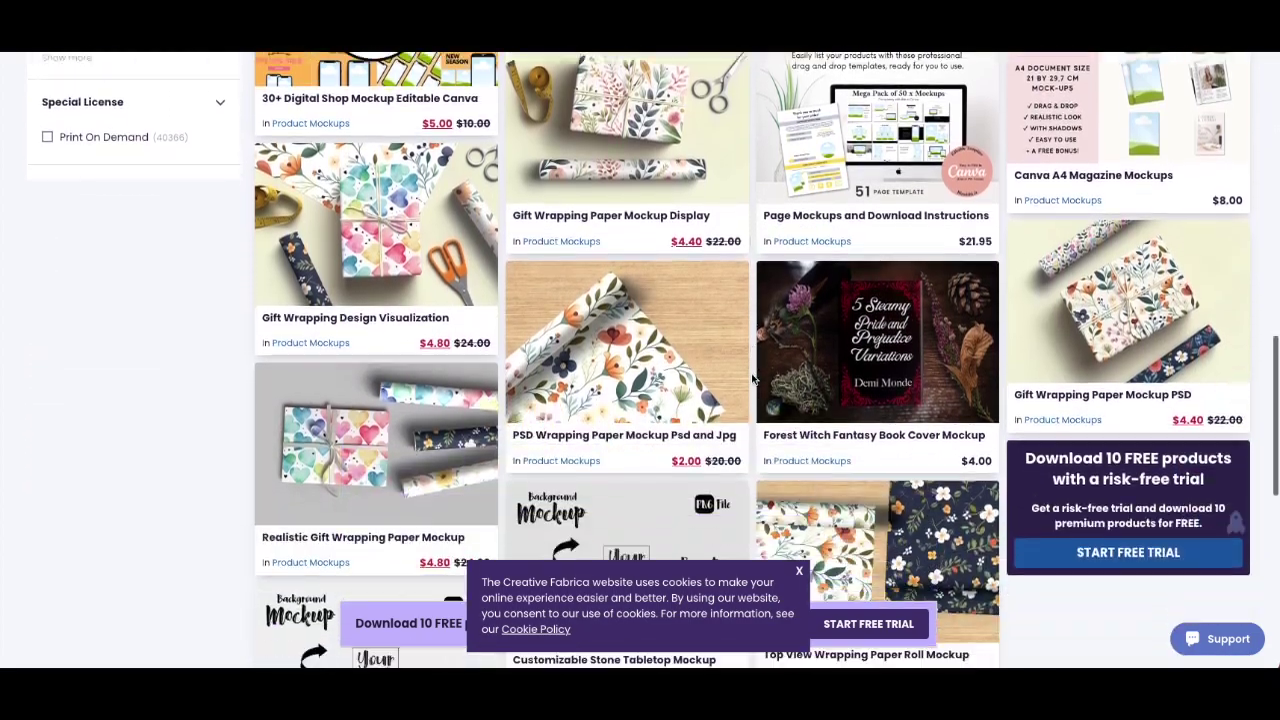
pyautogui.scroll(-1, 753, 378)
pyautogui.scroll(6, 753, 378)
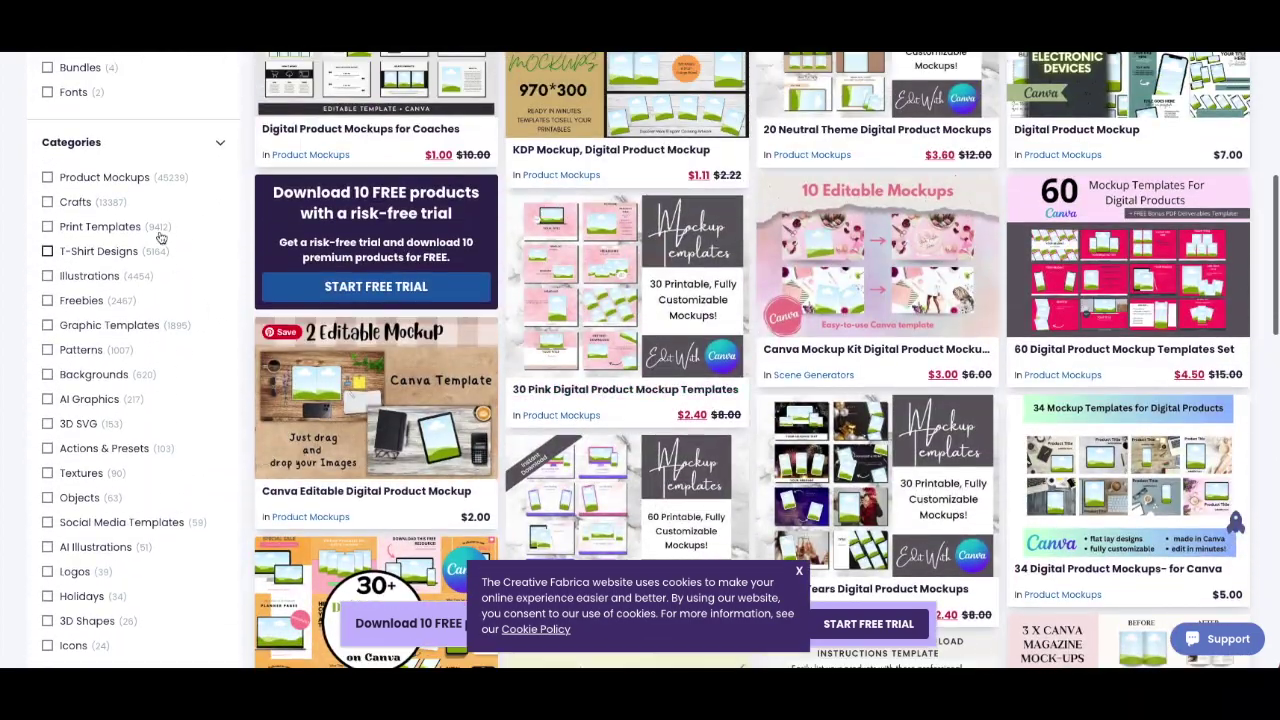
pyautogui.scroll(-1, 130, 577)
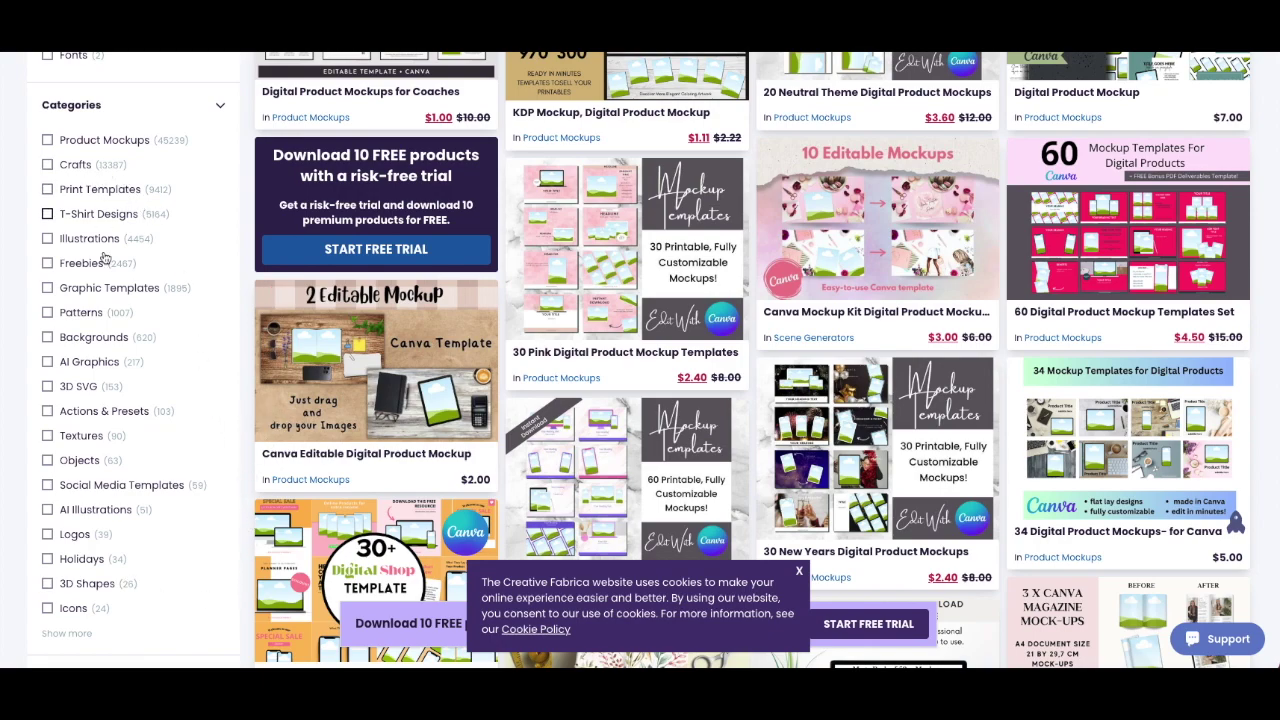
pyautogui.scroll(3, 217, 540)
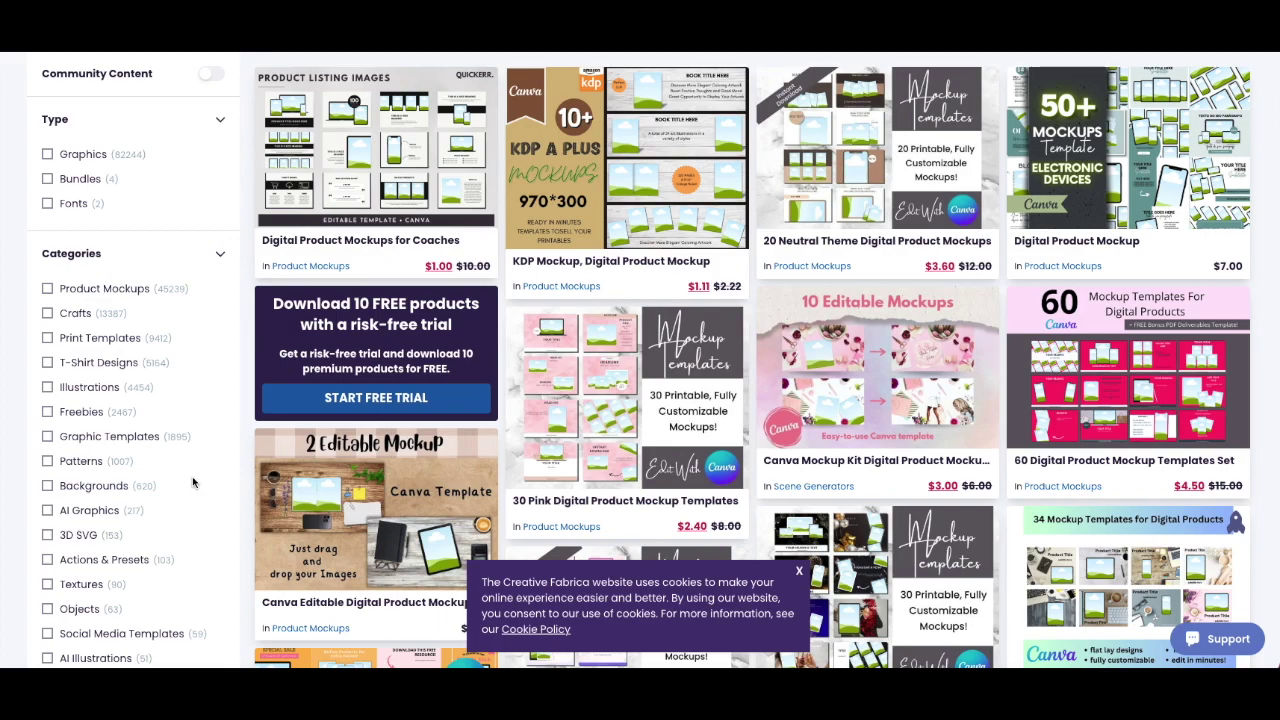
pyautogui.scroll(2, 193, 483)
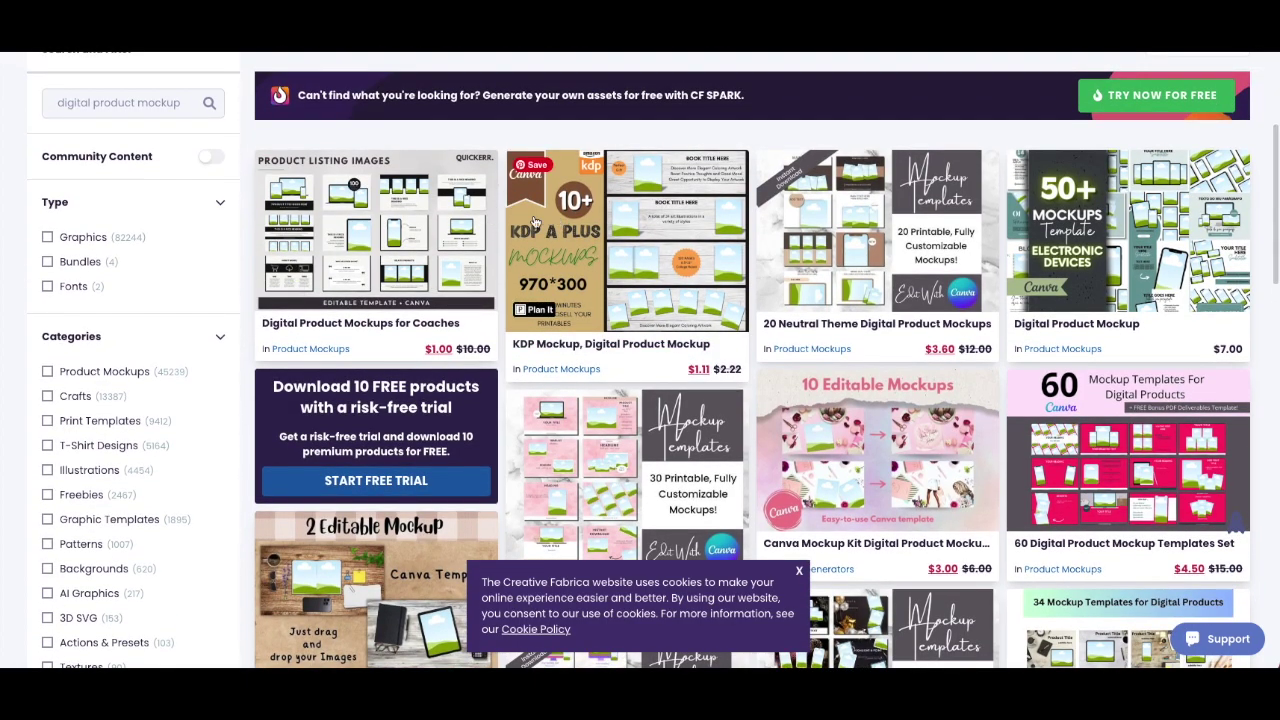
pyautogui.scroll(3, 590, 306)
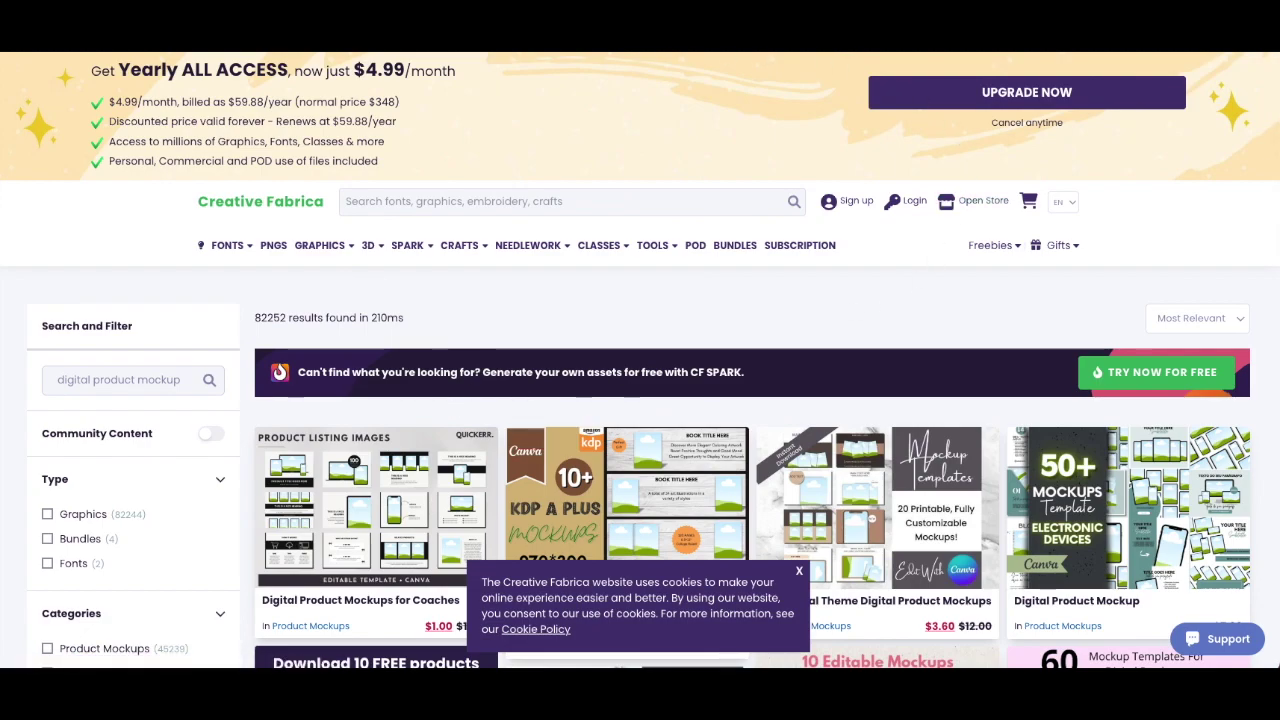
# Search Google for 'placeit' and open the Placeit.net result
pyautogui.hotkey('ctrl', 'l')
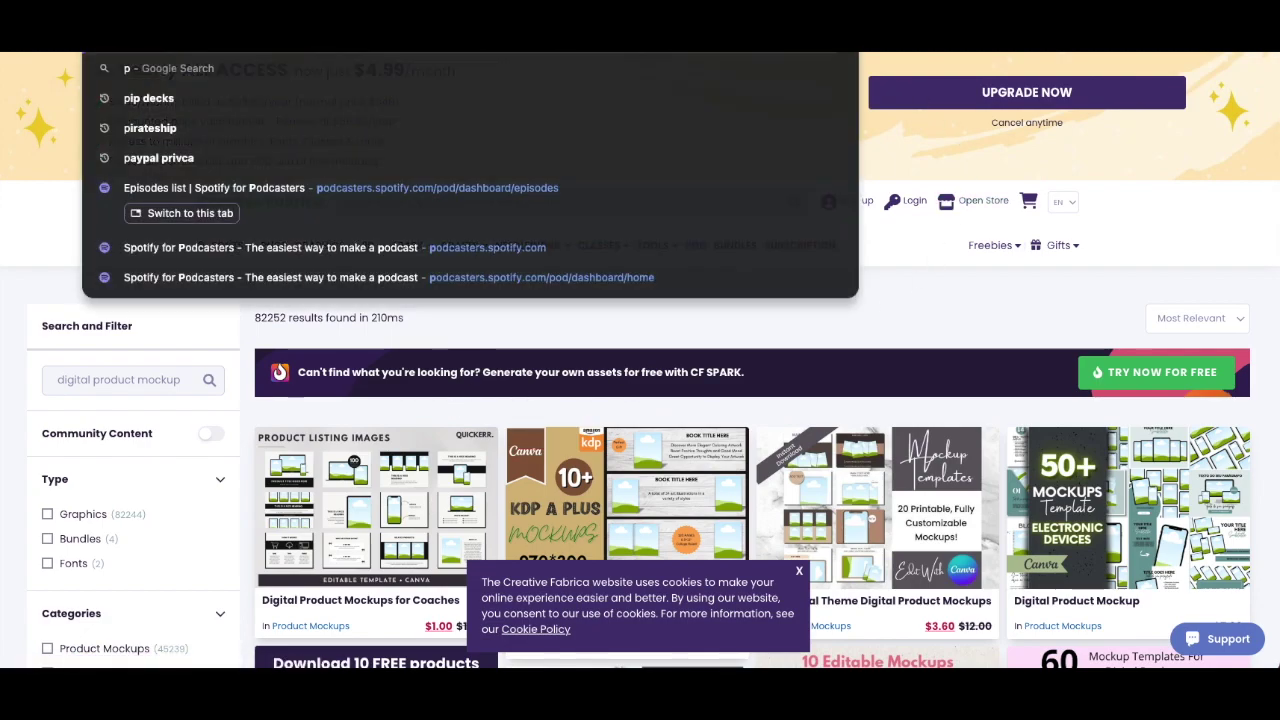
pyautogui.write('place')
pyautogui.press('Escape')
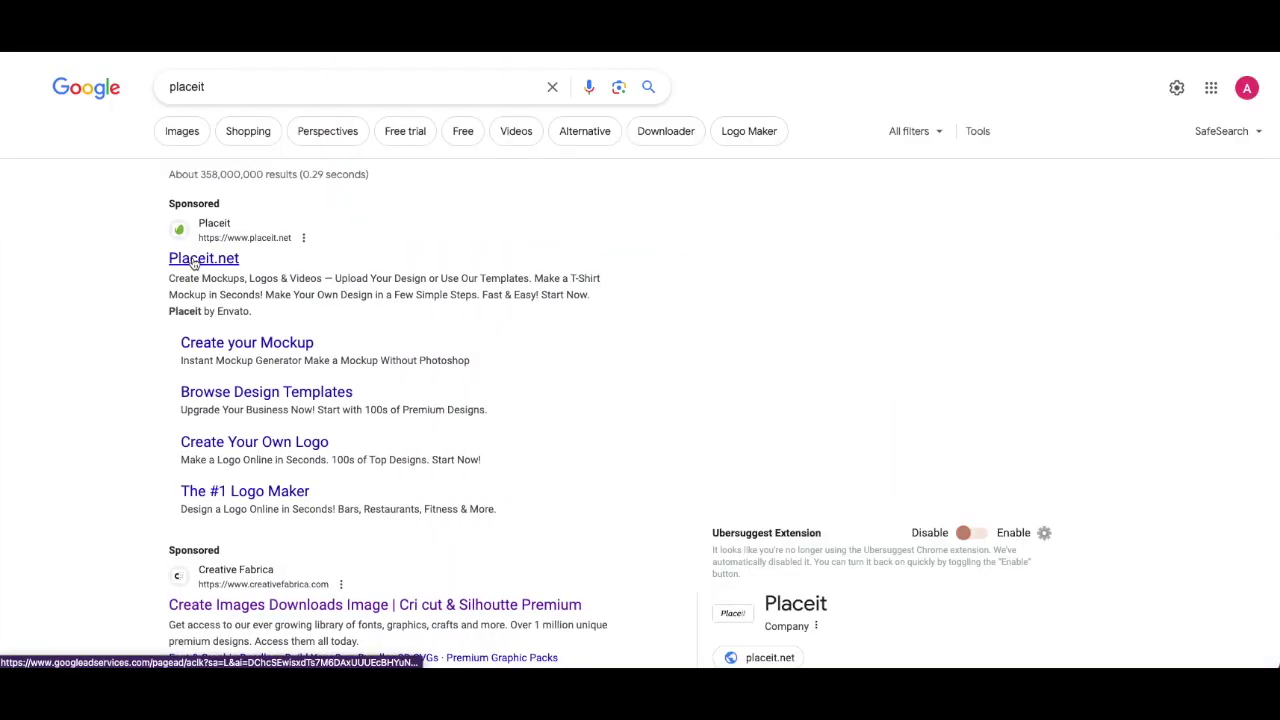
pyautogui.click(195, 260)
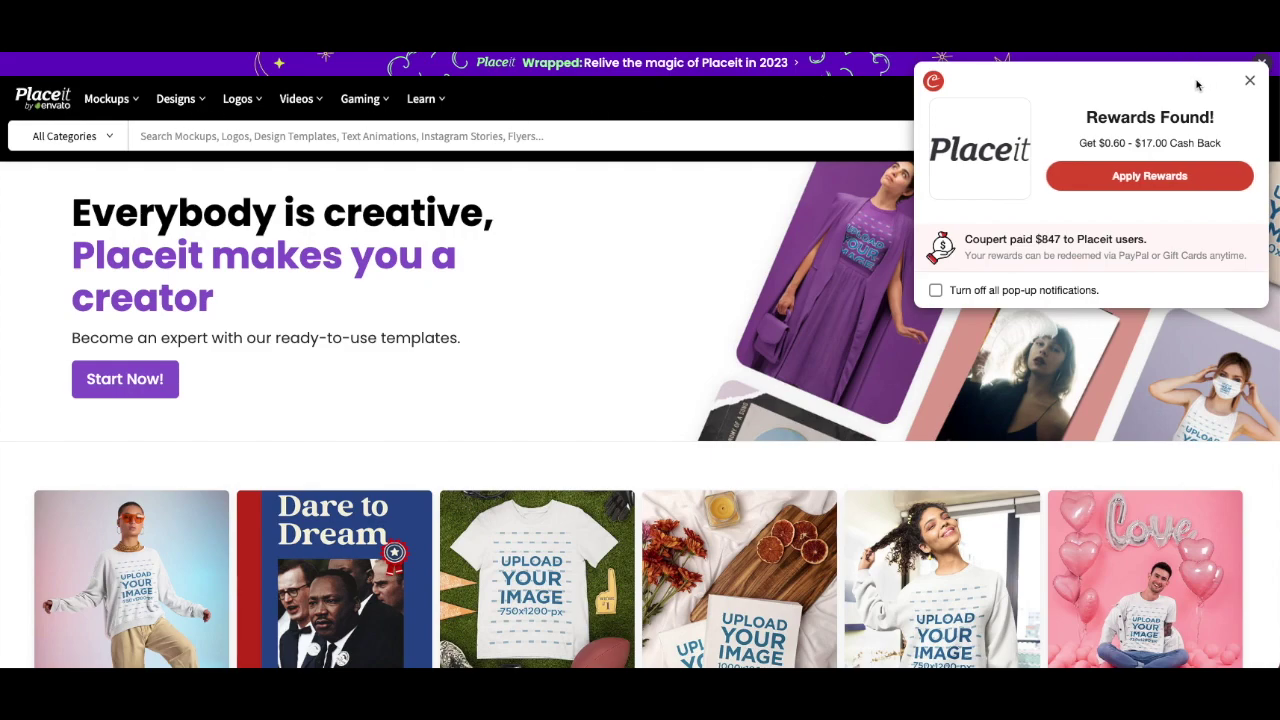
# Dismiss the cashback popup and search Placeit for 'digital product mock up', showing 456 results
pyautogui.click(1249, 80)
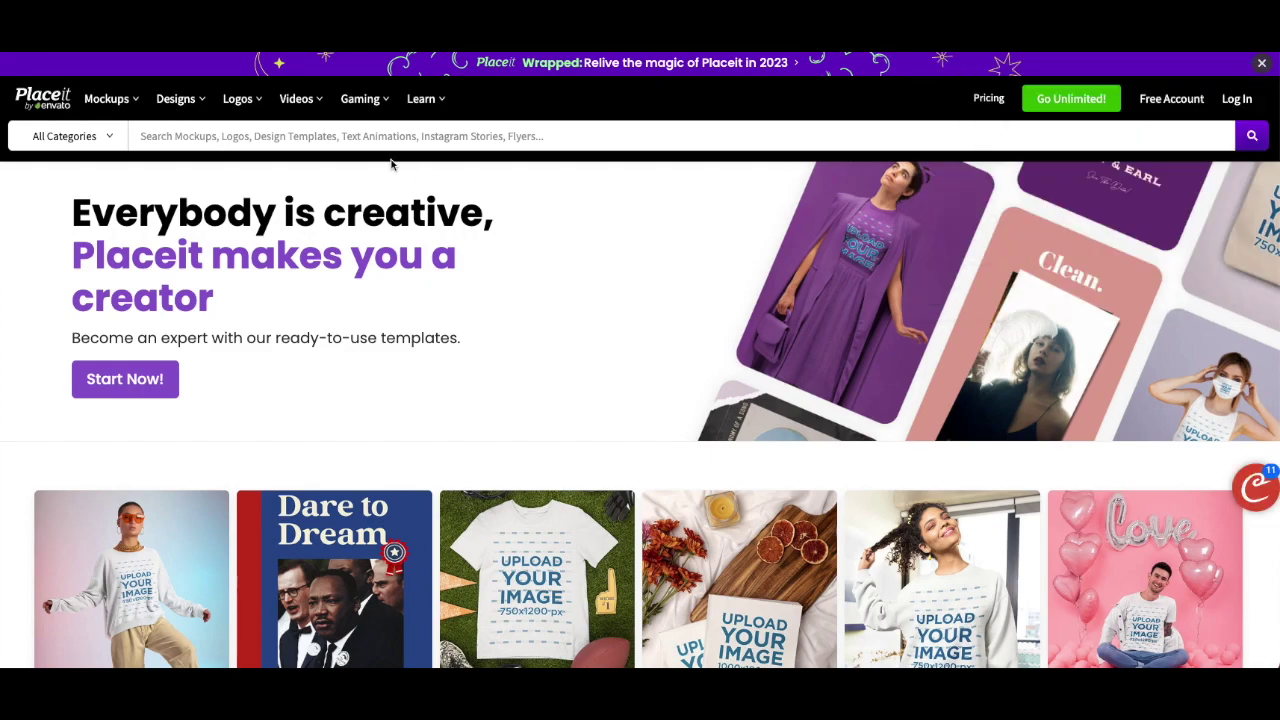
pyautogui.click(340, 135)
pyautogui.write('digital product')
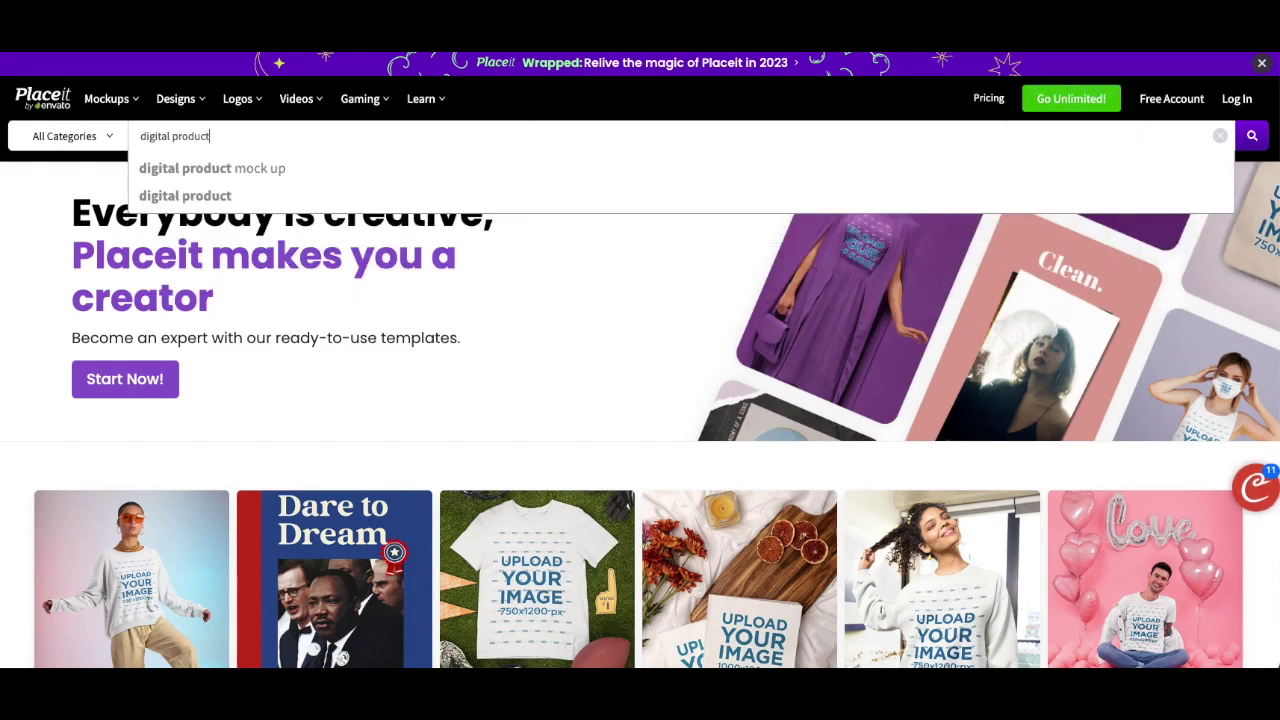
pyautogui.click(218, 177)
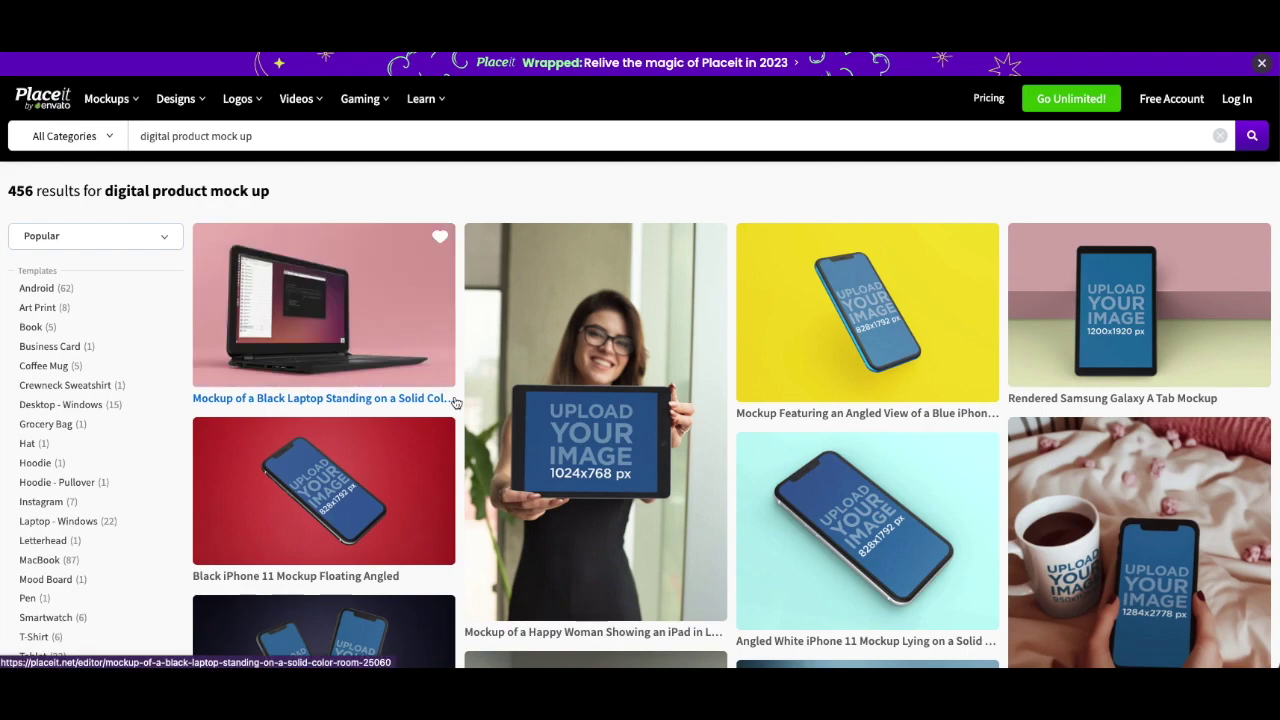
pyautogui.scroll(-2, 455, 401)
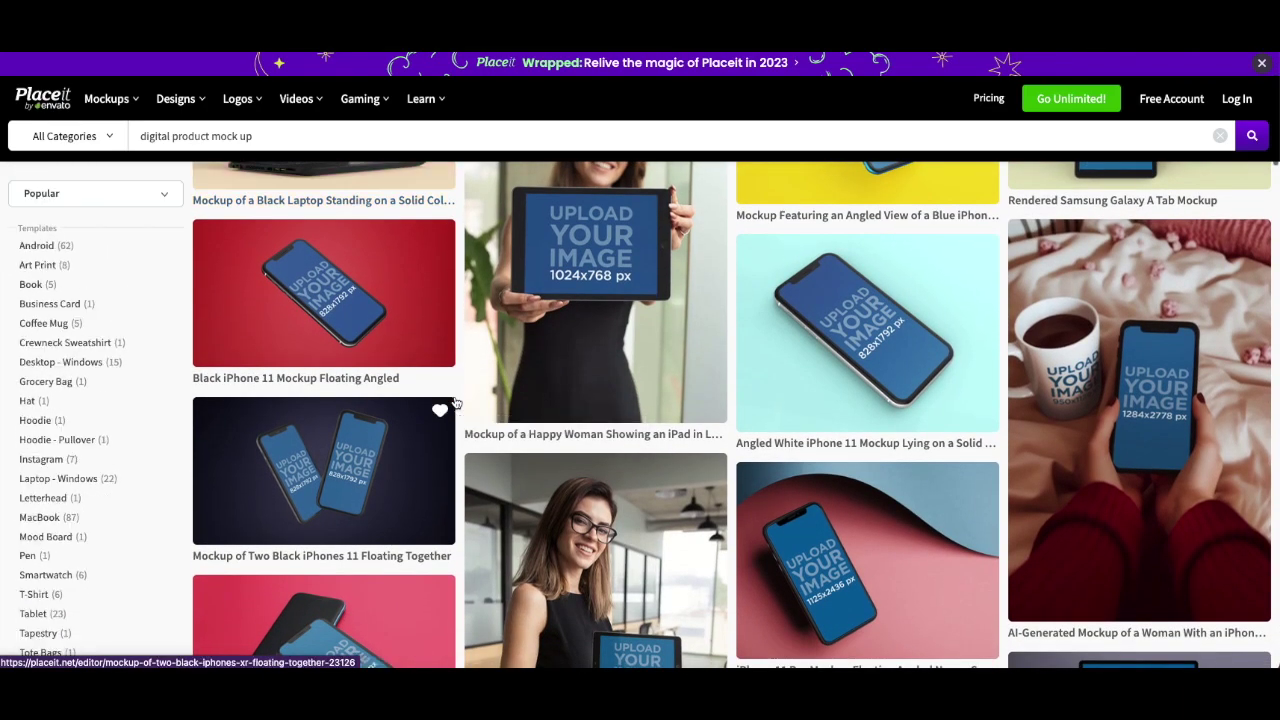
pyautogui.scroll(-2, 455, 401)
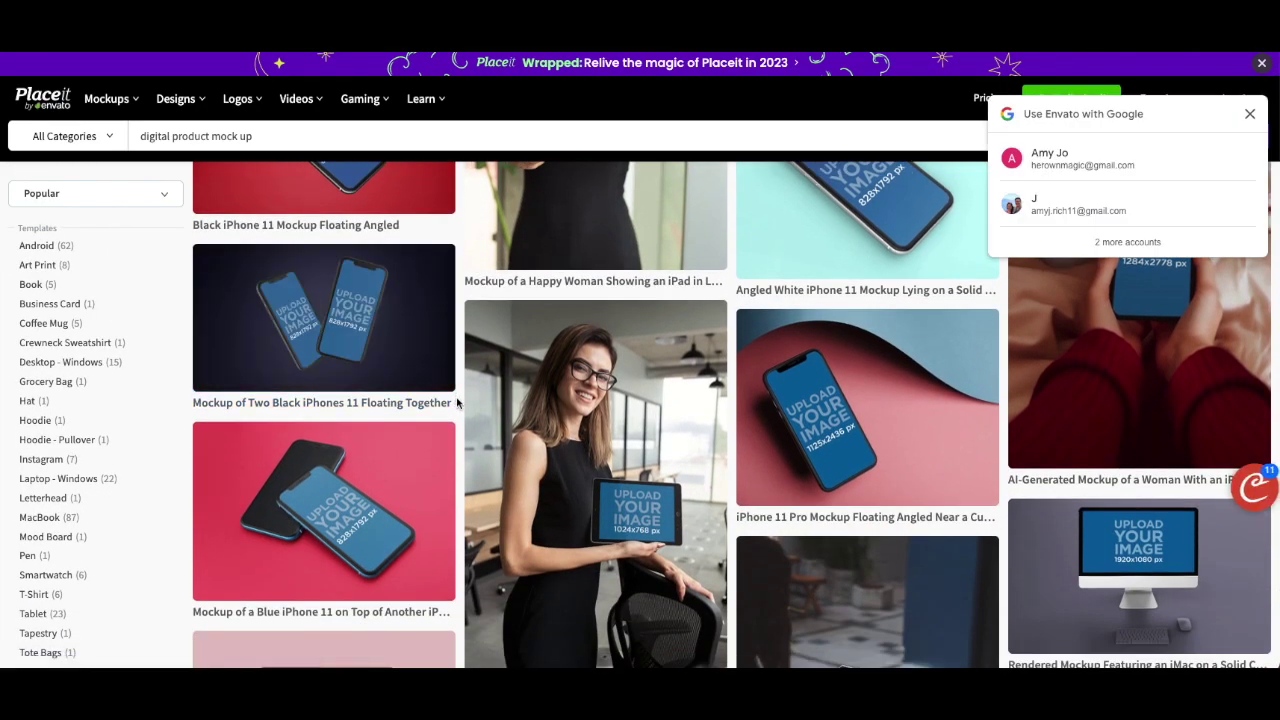
pyautogui.scroll(-1, 1248, 143)
pyautogui.click(1250, 113)
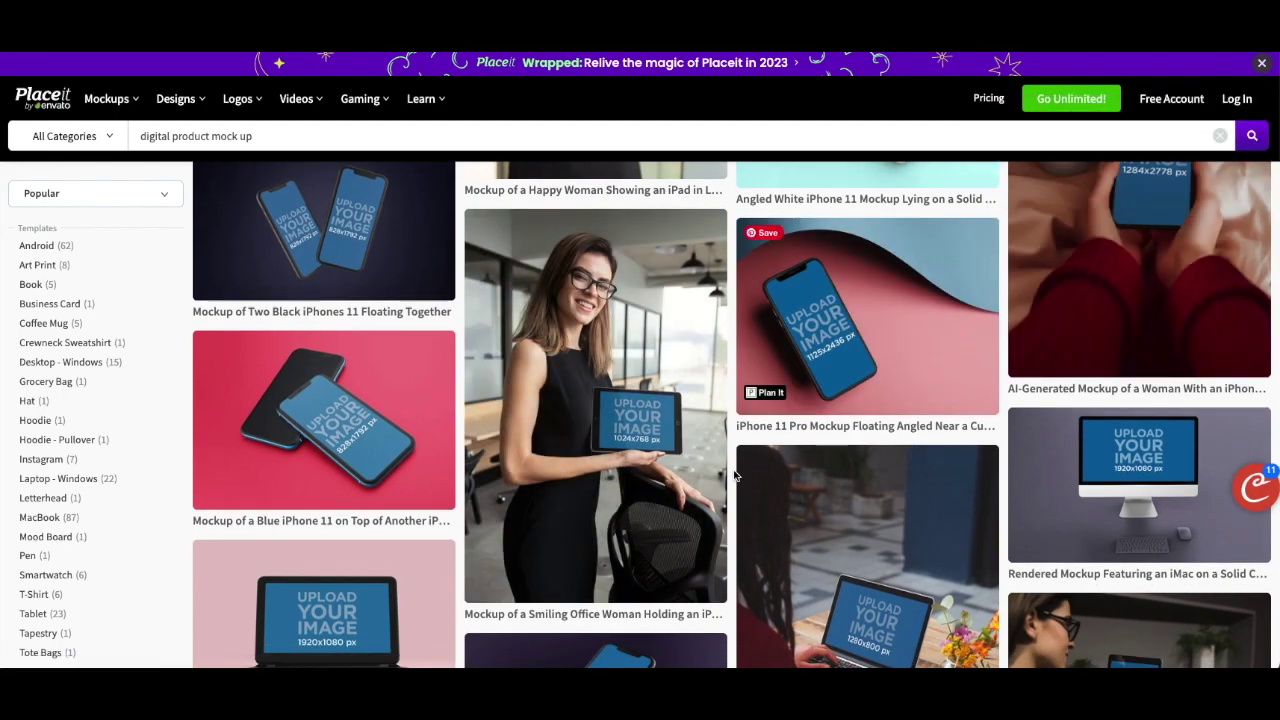
pyautogui.scroll(-1, 735, 427)
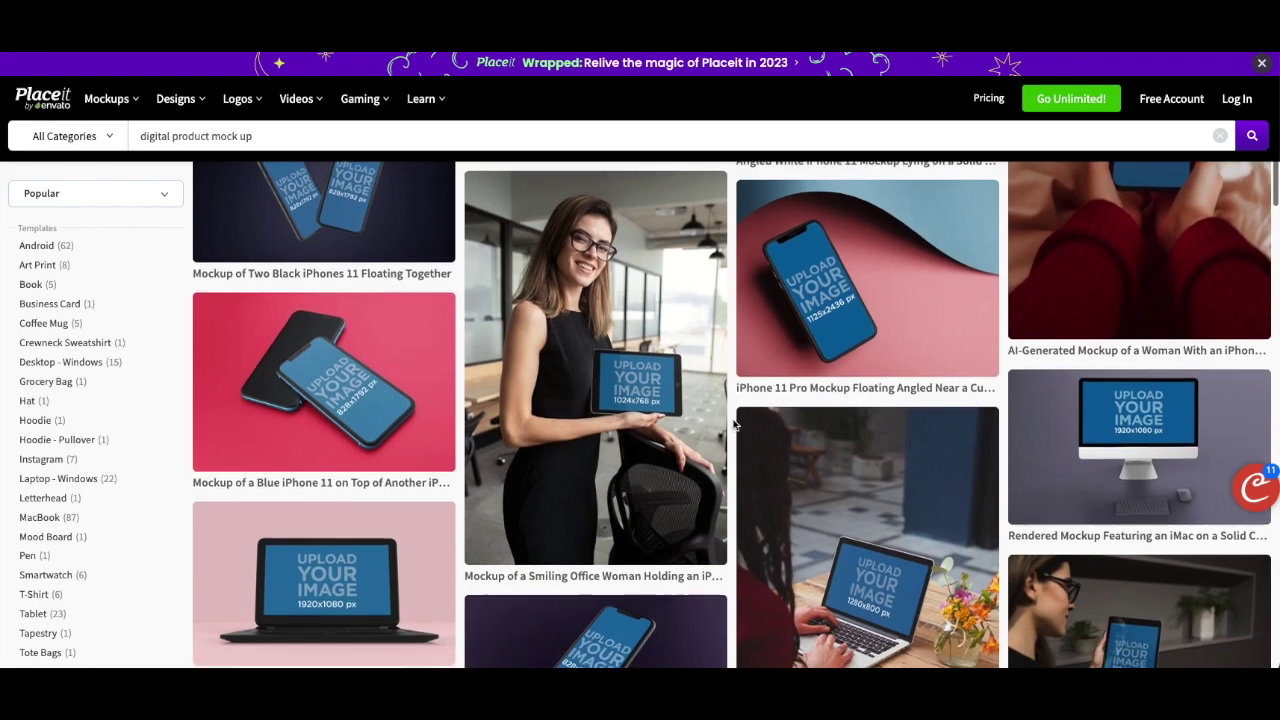
pyautogui.scroll(-3, 735, 427)
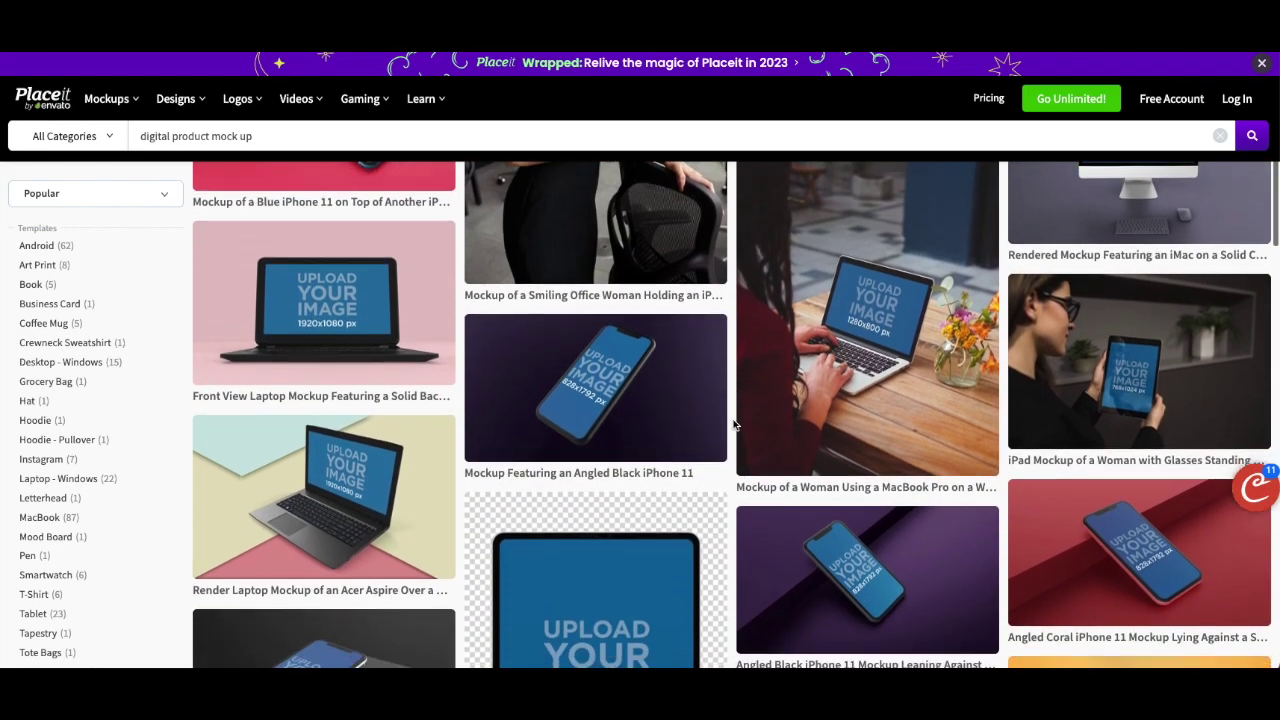
pyautogui.scroll(-4, 733, 425)
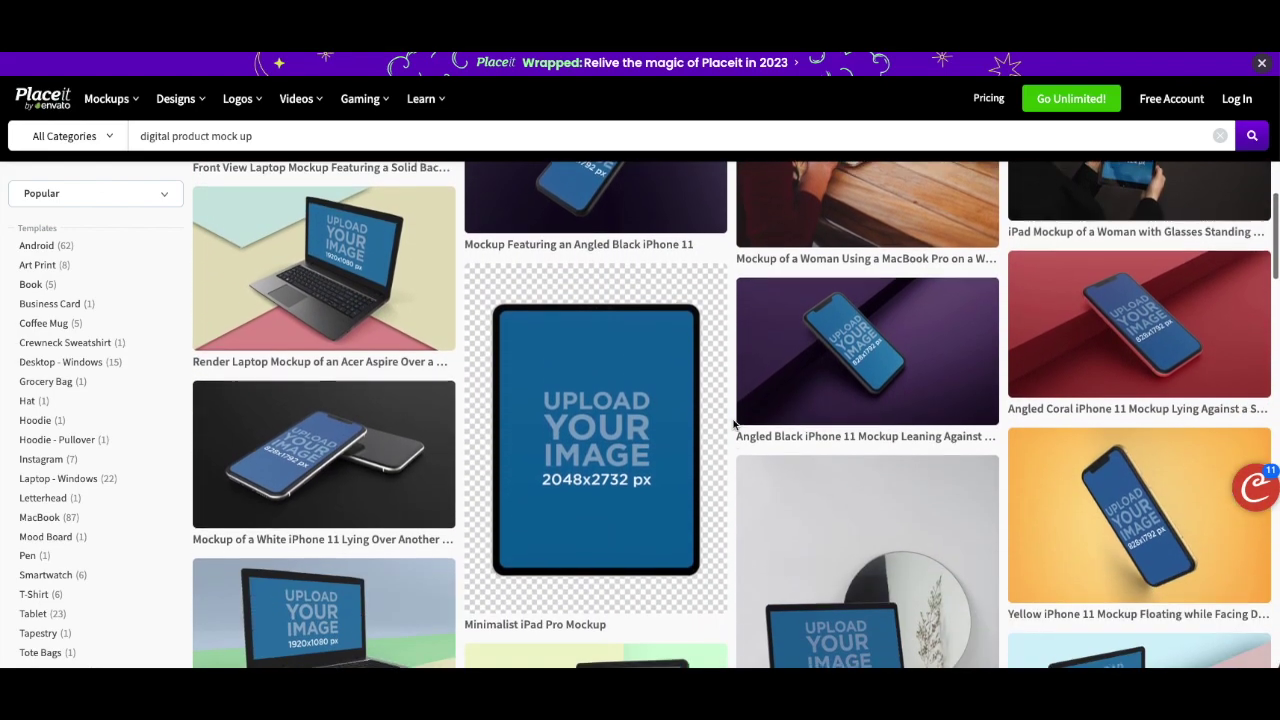
pyautogui.scroll(-2, 733, 425)
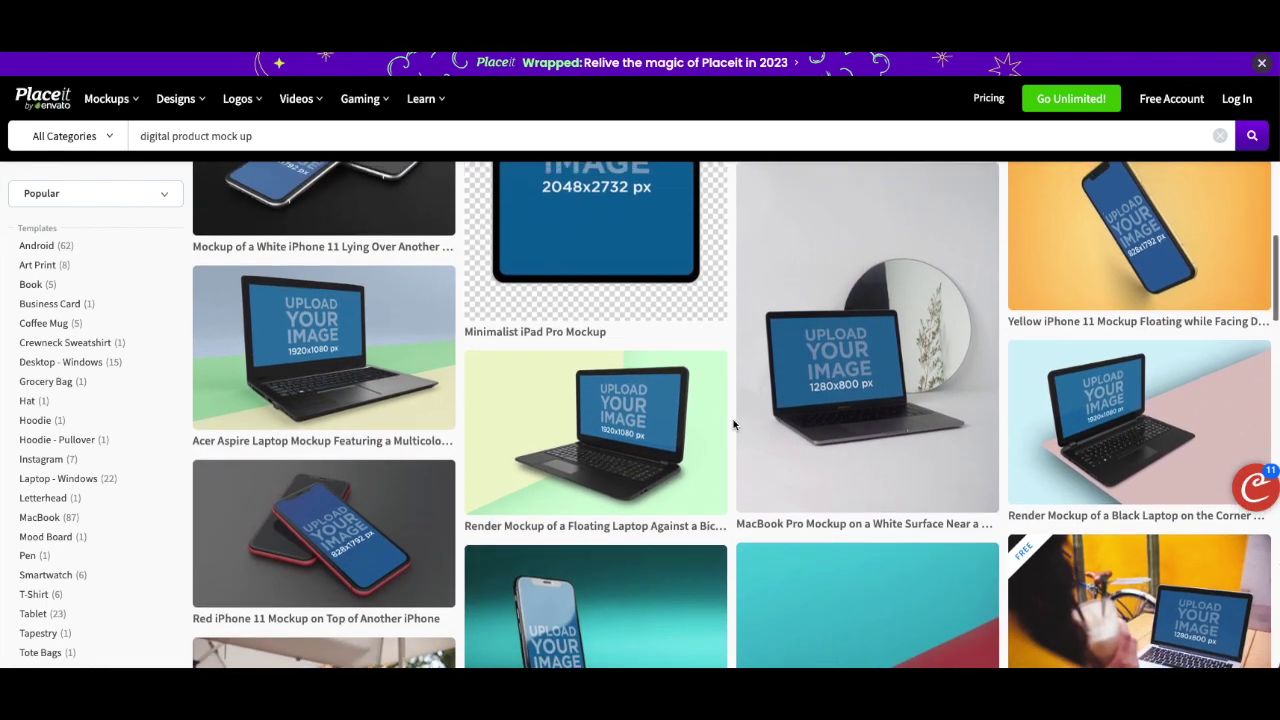
pyautogui.scroll(4, 733, 425)
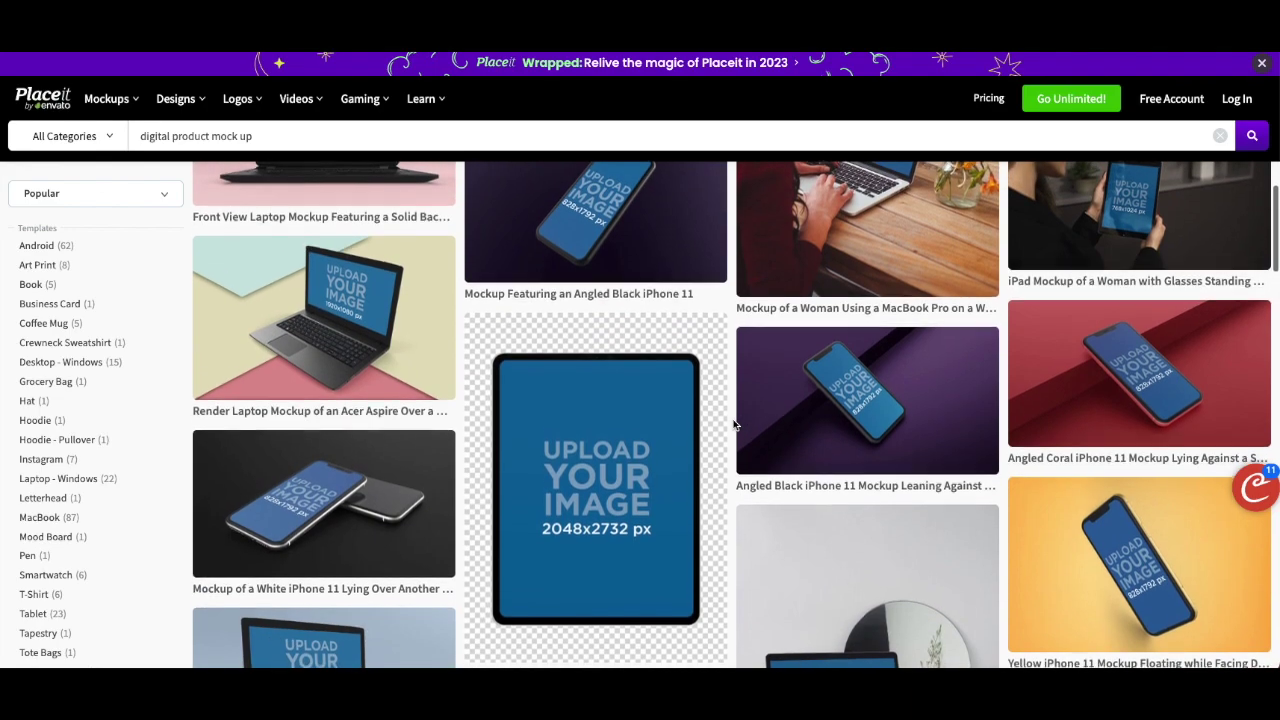